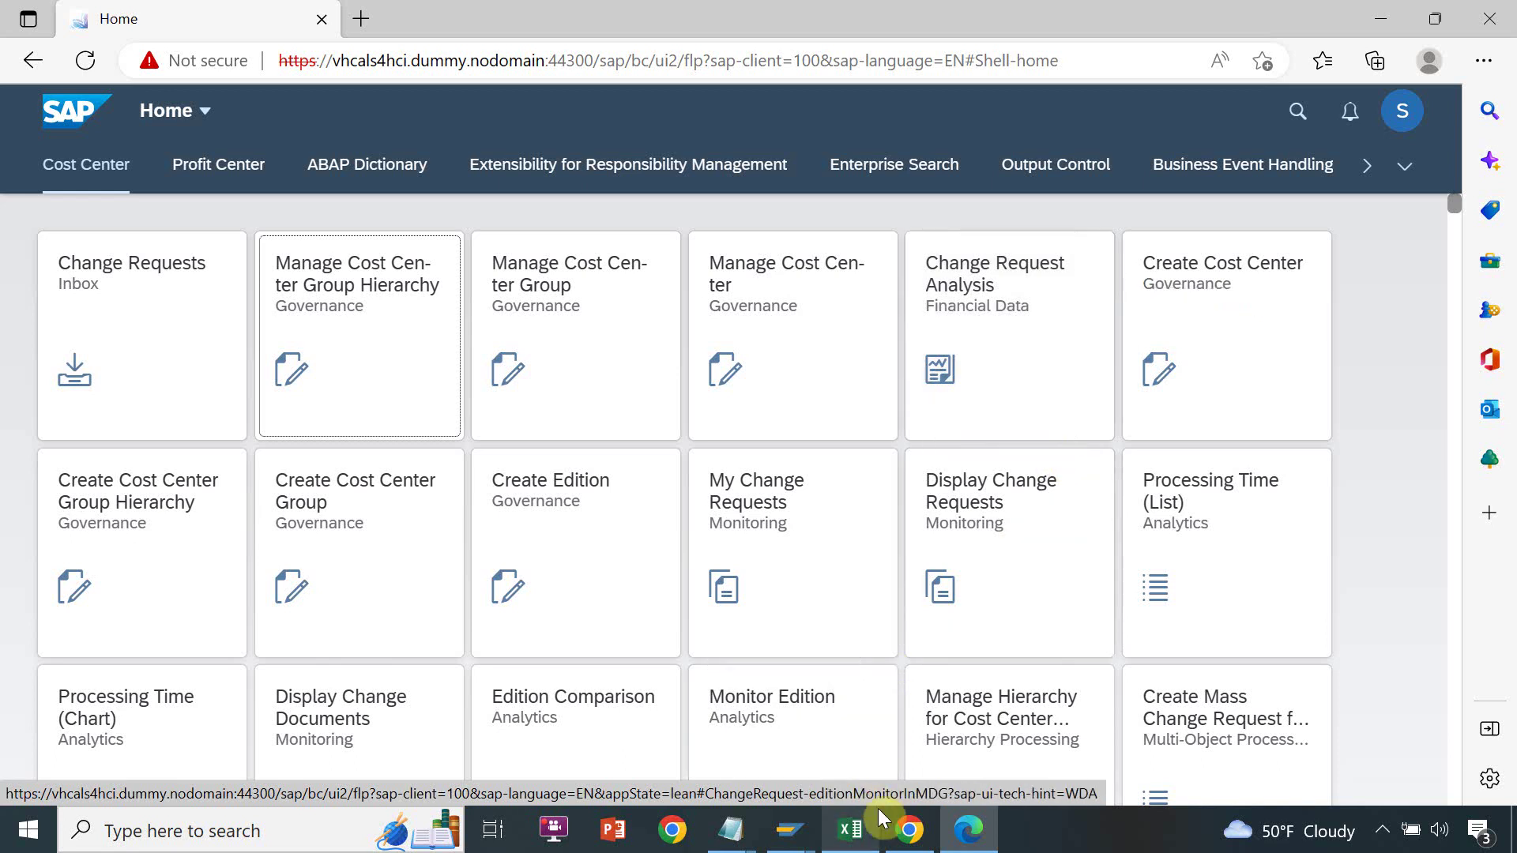
# Switch to the Excel workbook and examine the hierarchy entries for ABC, CA and CA1001 on the CC sheet
pyautogui.click(850, 830)
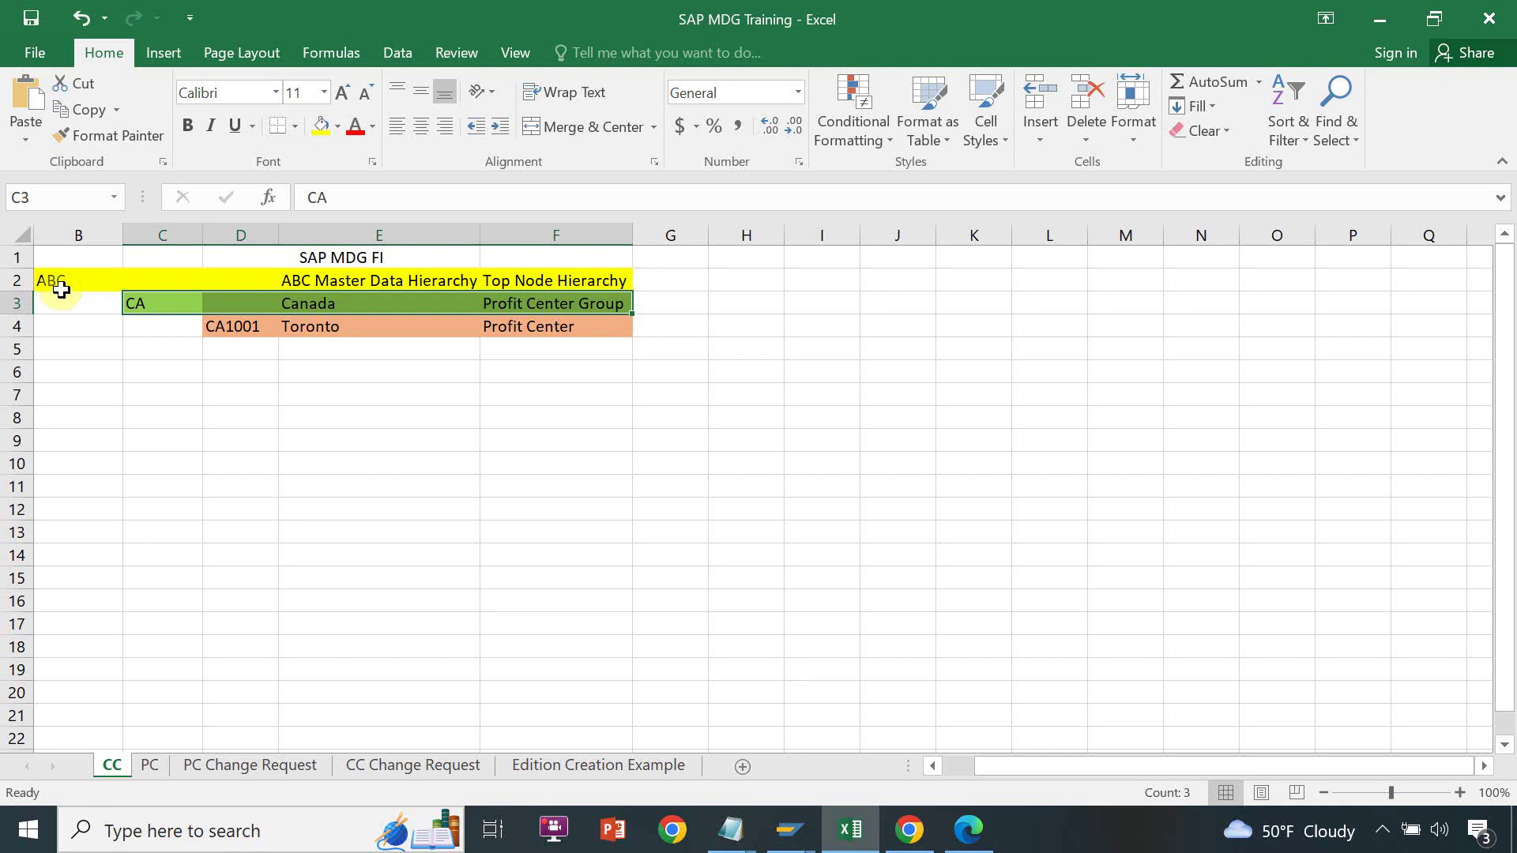
pyautogui.click(17, 280)
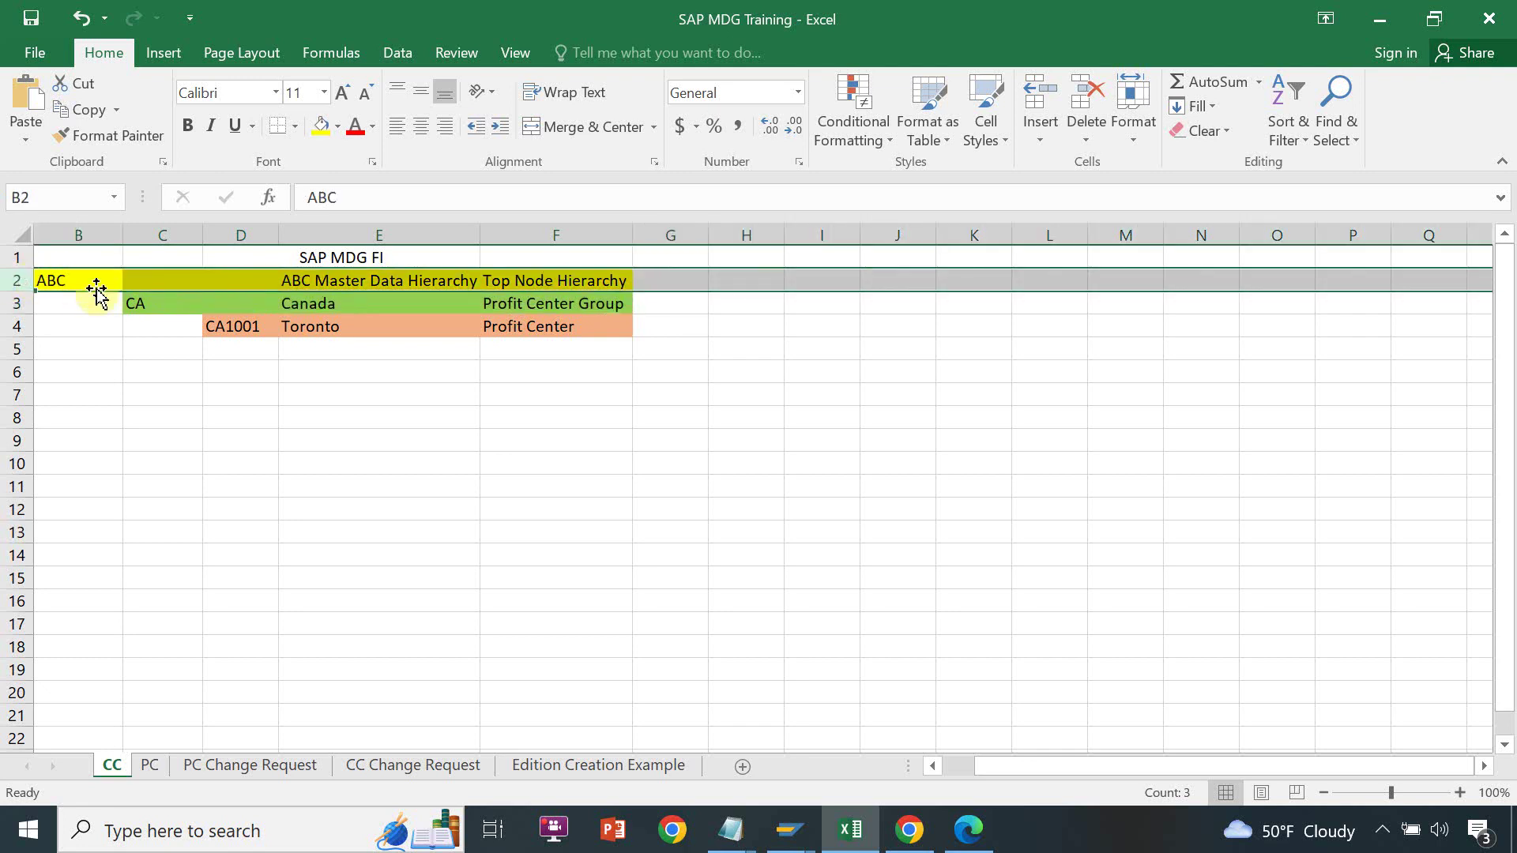
pyautogui.click(130, 306)
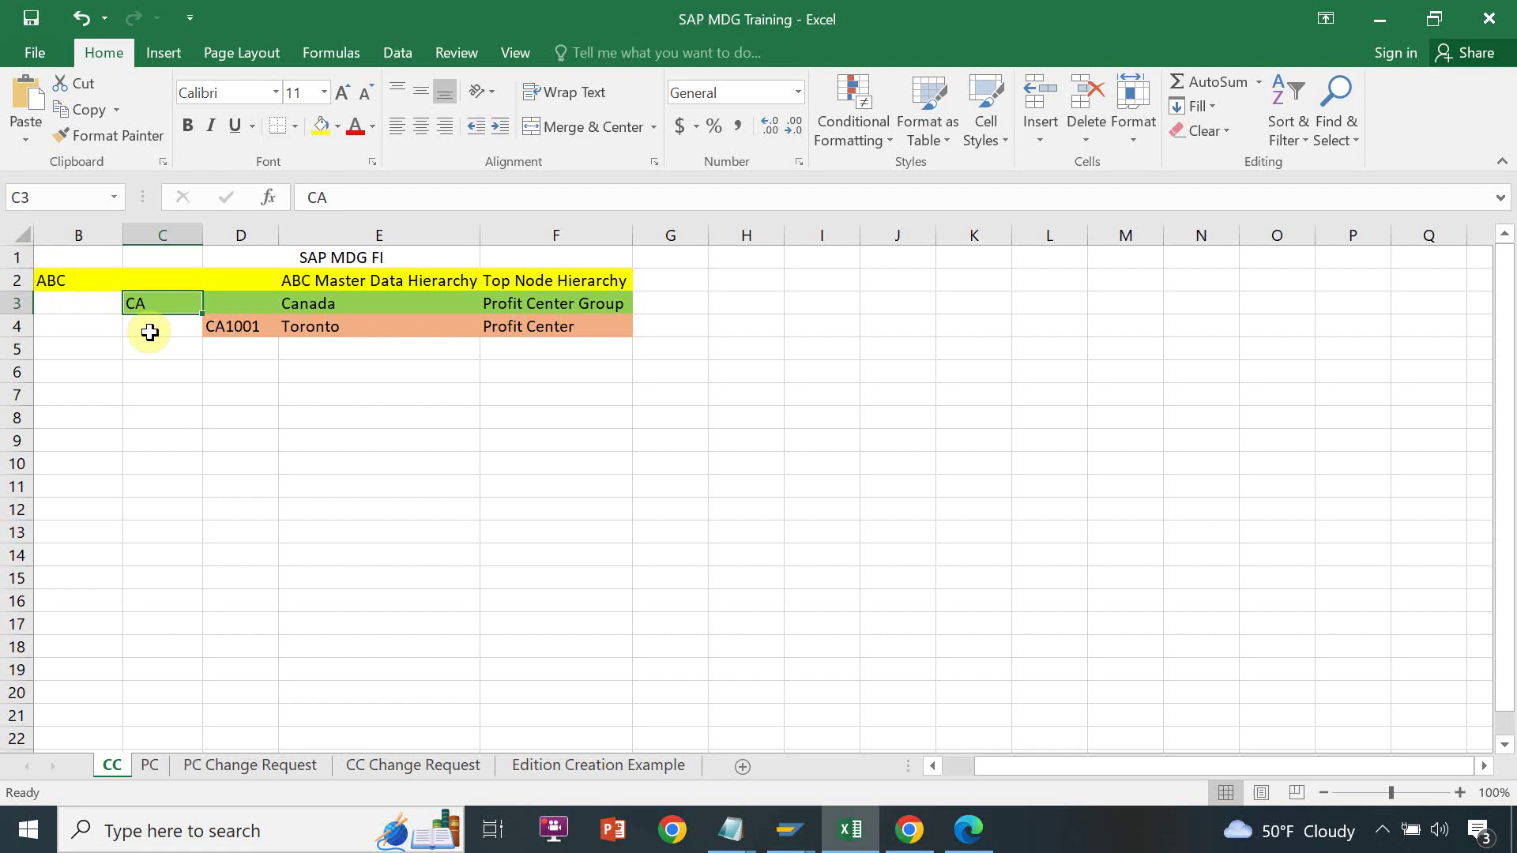
pyautogui.click(233, 333)
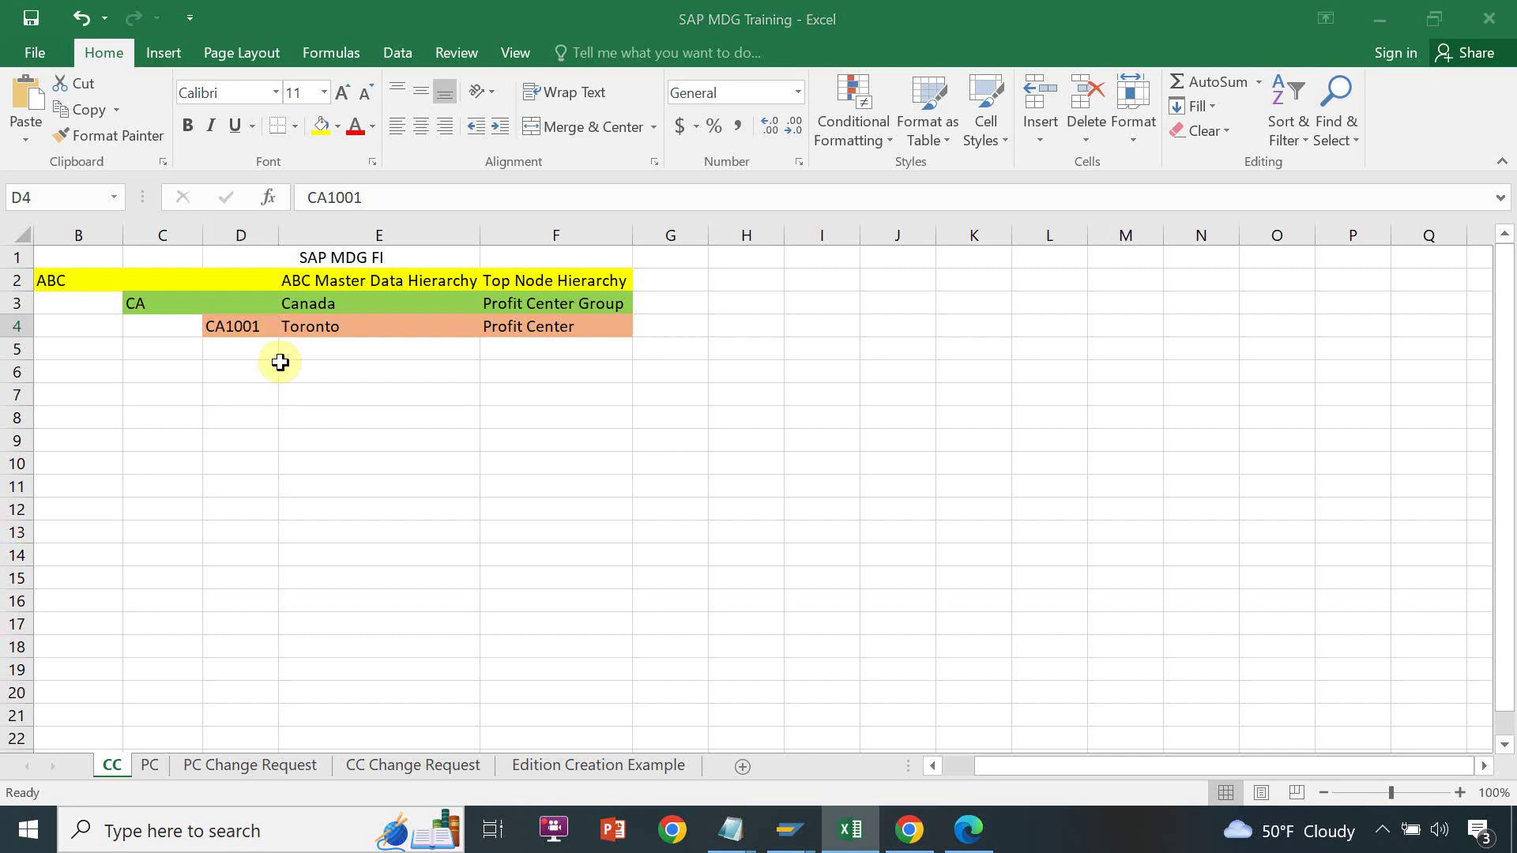
pyautogui.hotkey('alt', 'Tab')
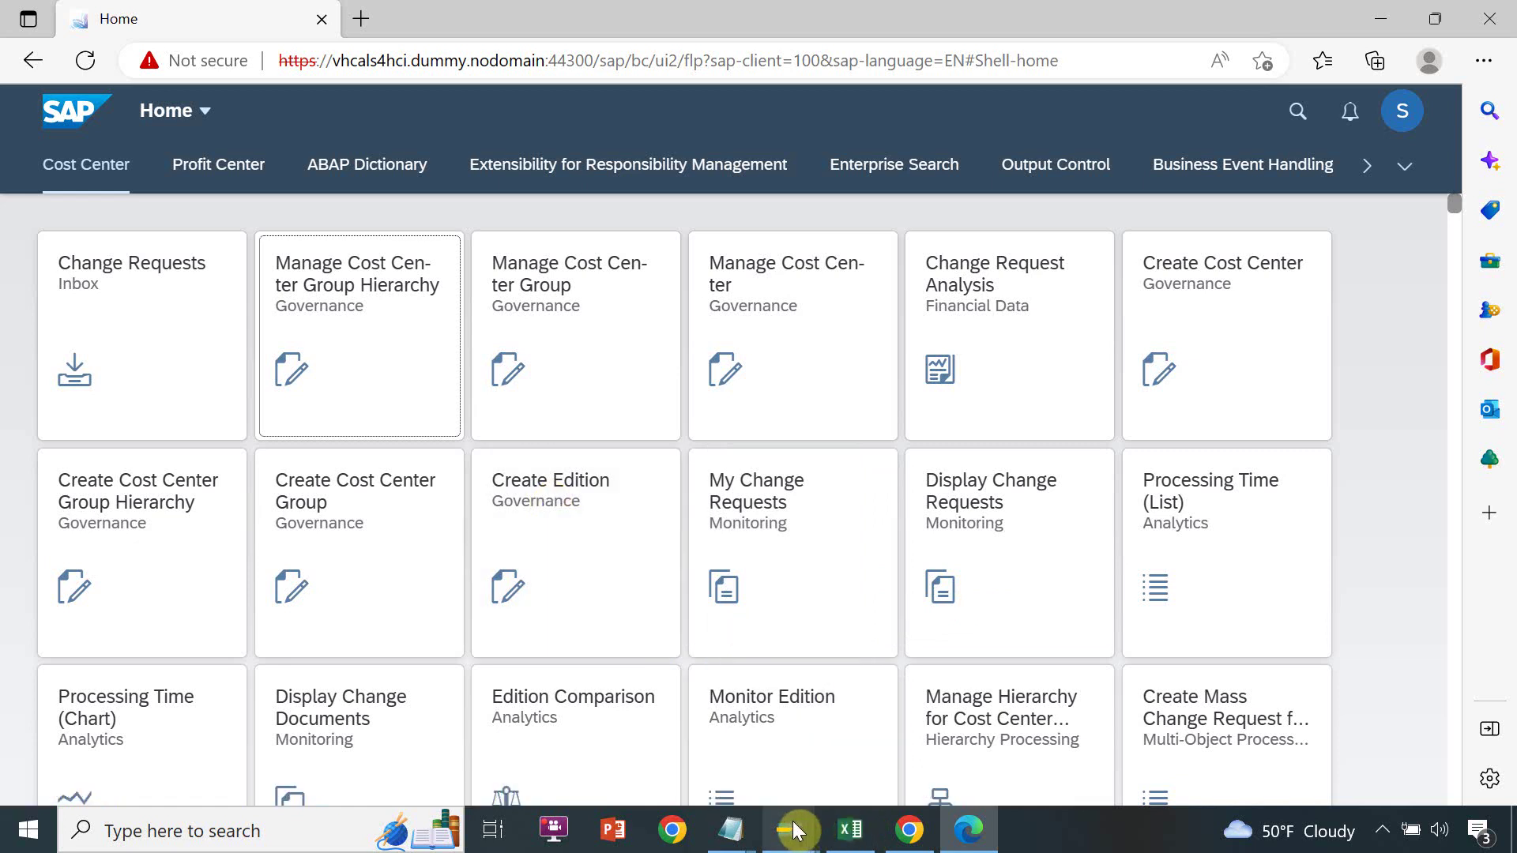
# Return to the SAP Fiori launchpad in the browser and open the Manage Cost Center governance app
pyautogui.moveTo(797, 830)
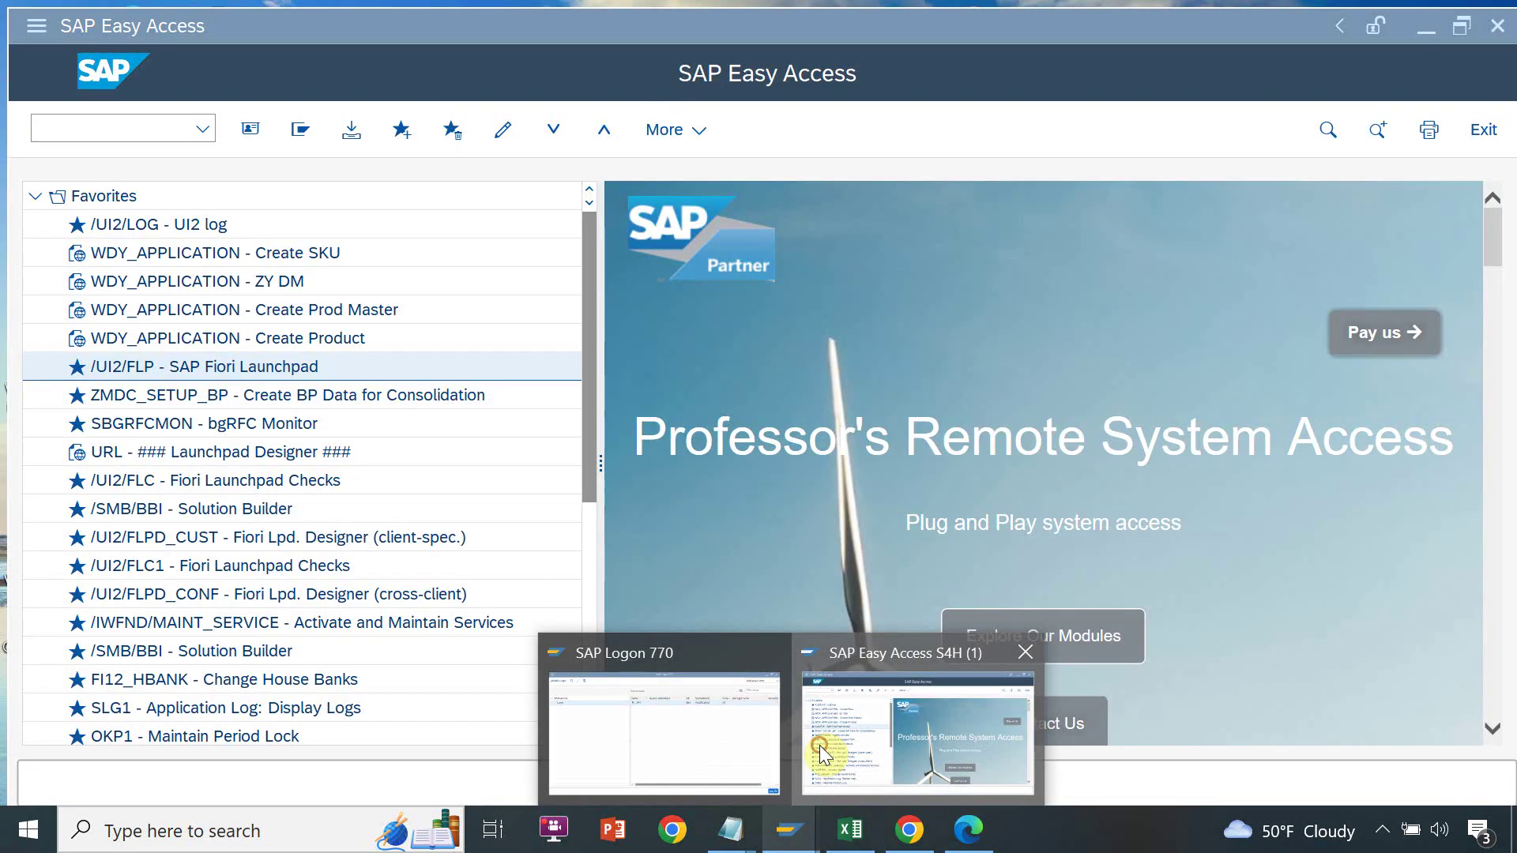
pyautogui.click(818, 746)
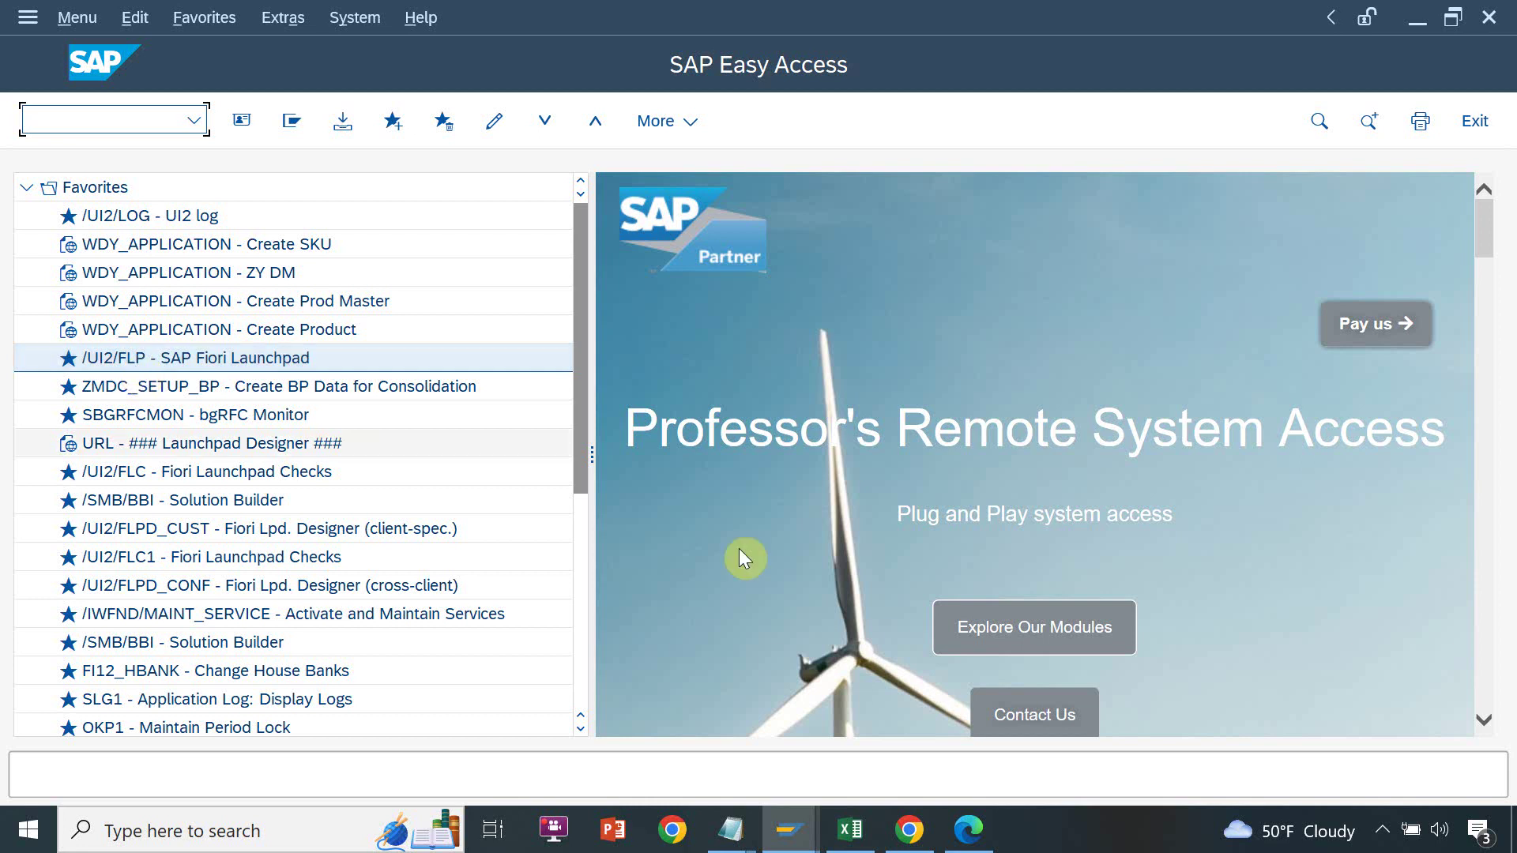
pyautogui.click(983, 842)
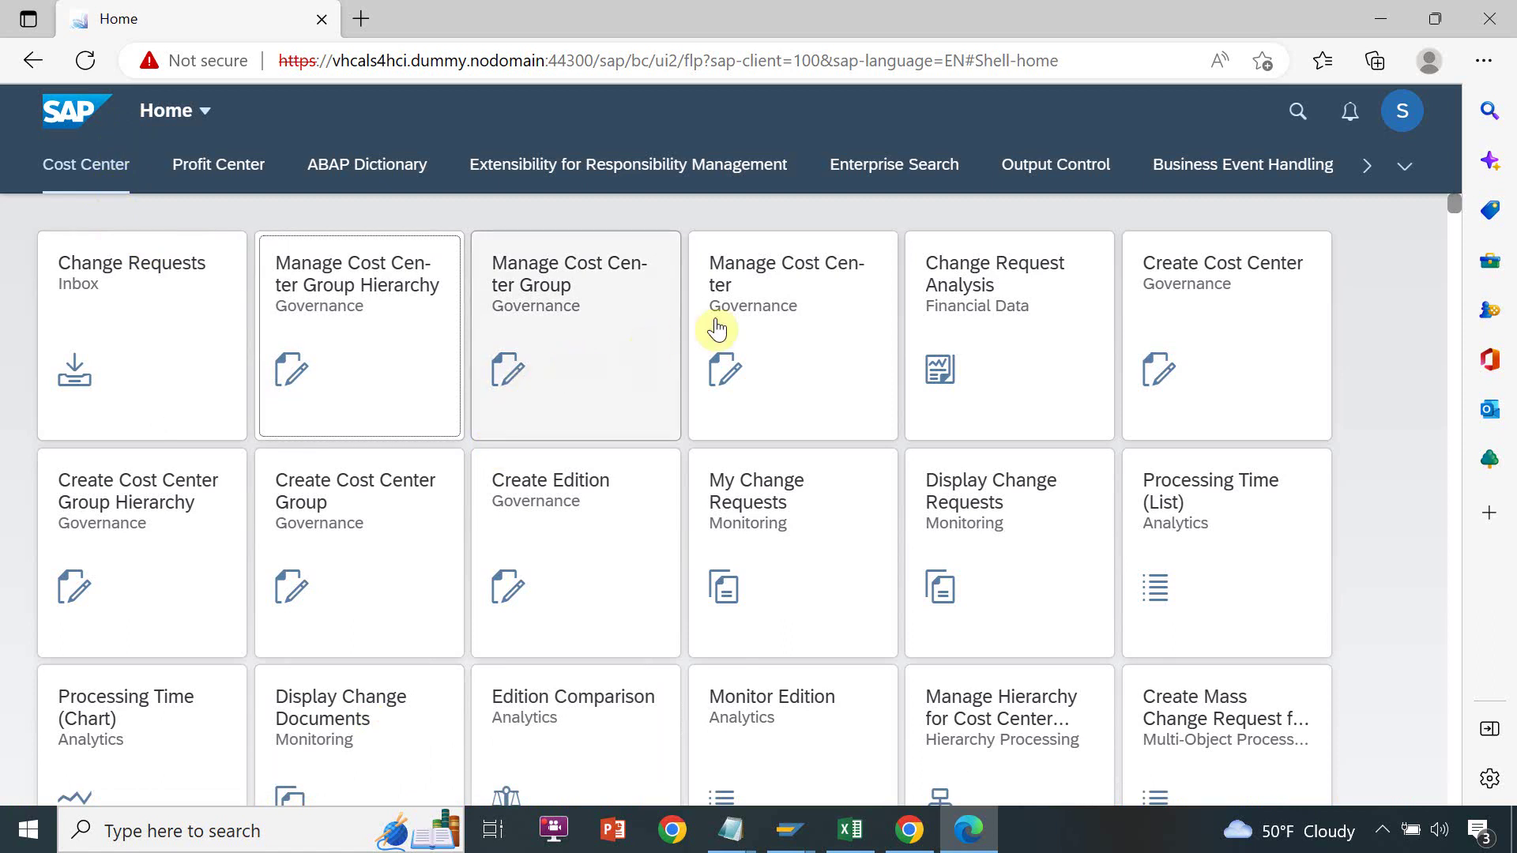
pyautogui.click(758, 269)
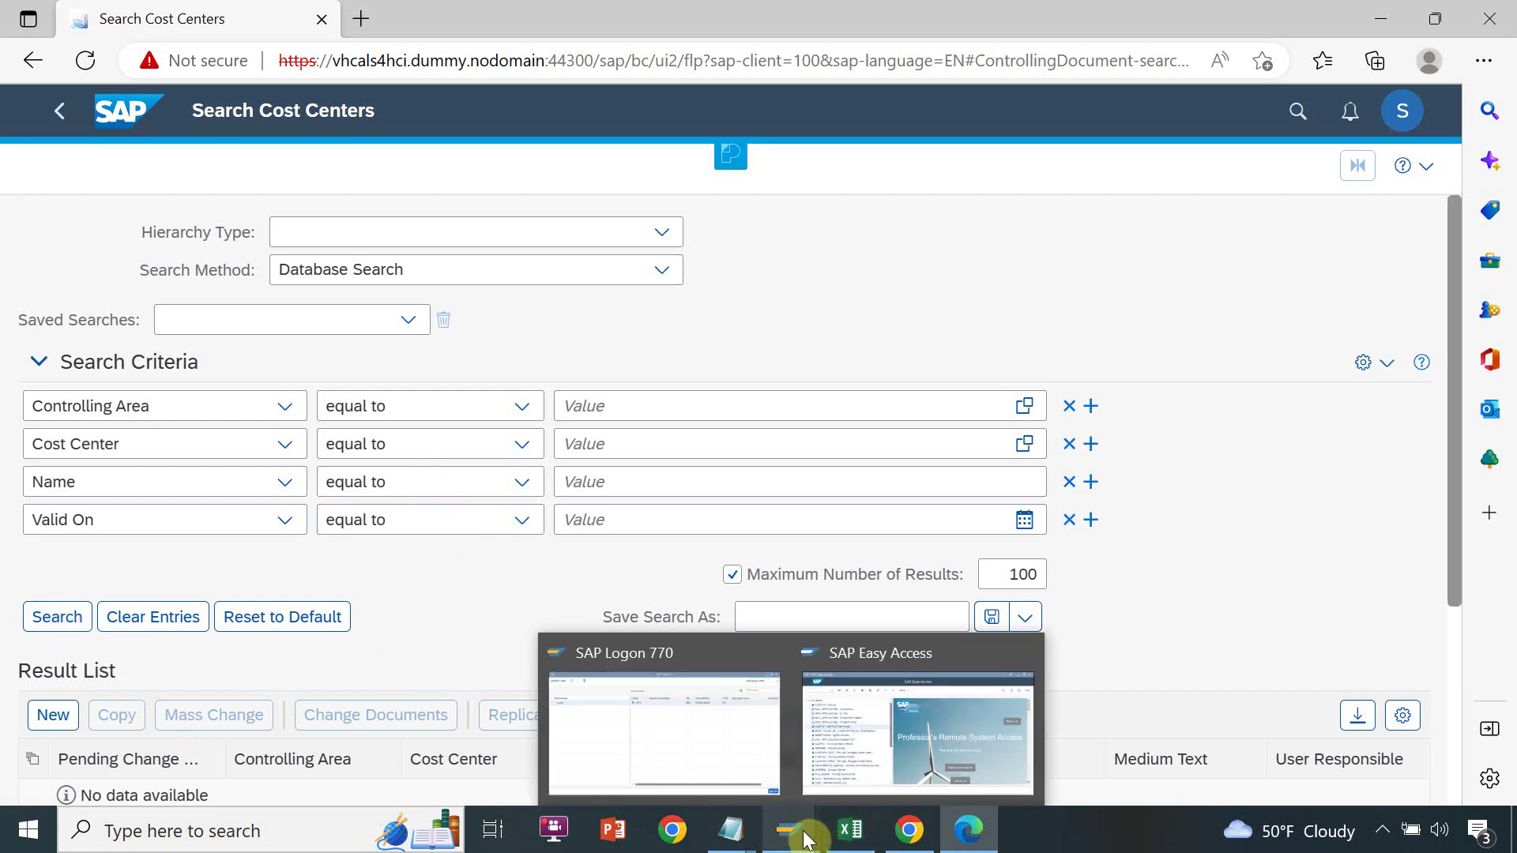
# Copy the cost center ID CA1001 from cell D4 of the Excel workbook and search the SAP cost centers for it
pyautogui.click(841, 840)
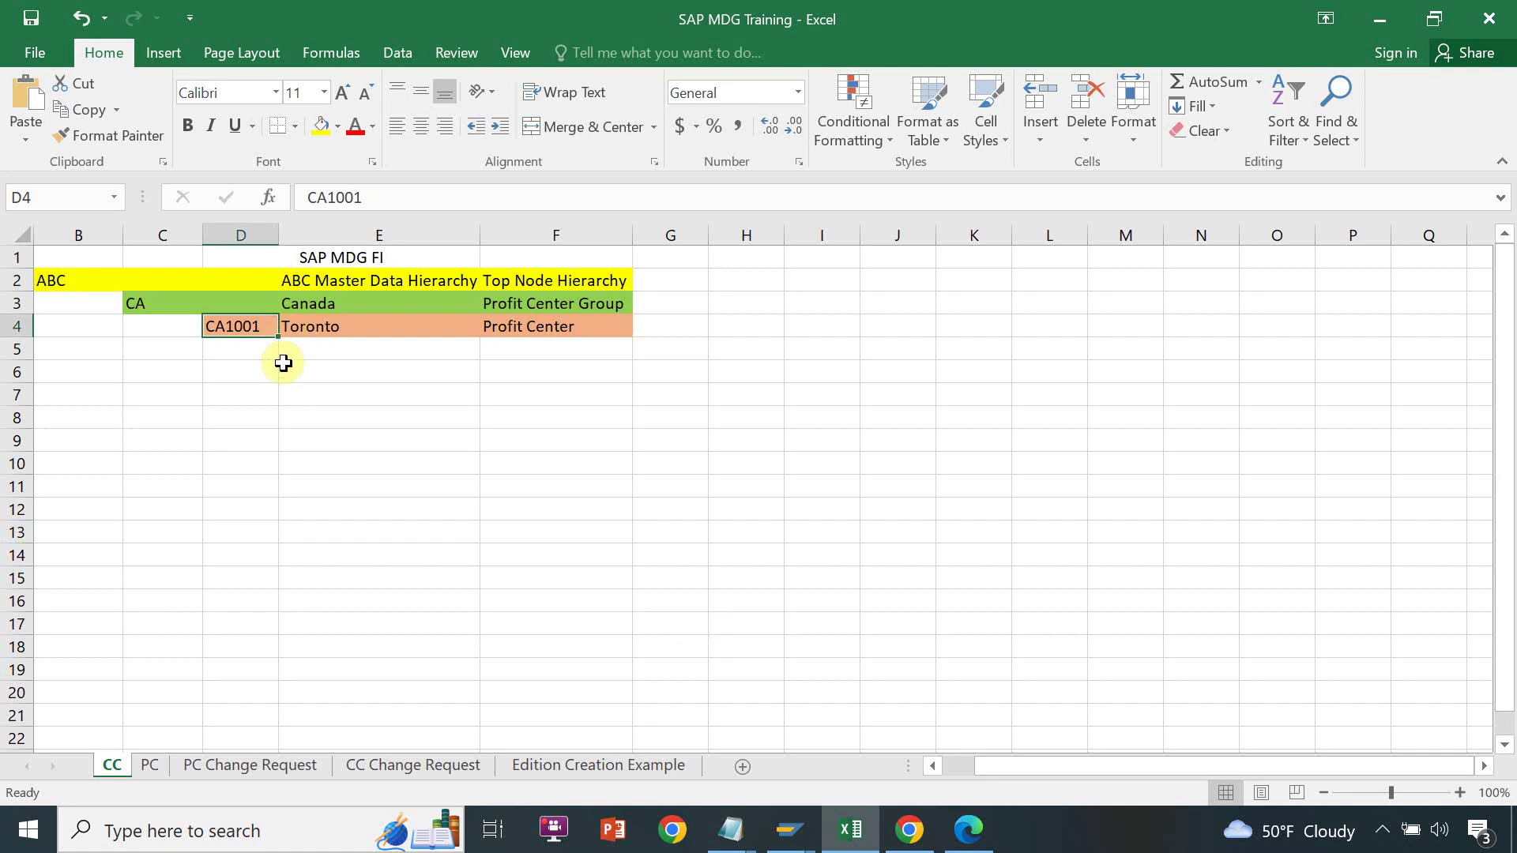
pyautogui.hotkey('ctrl', 'c')
pyautogui.hotkey('alt', 'Tab')
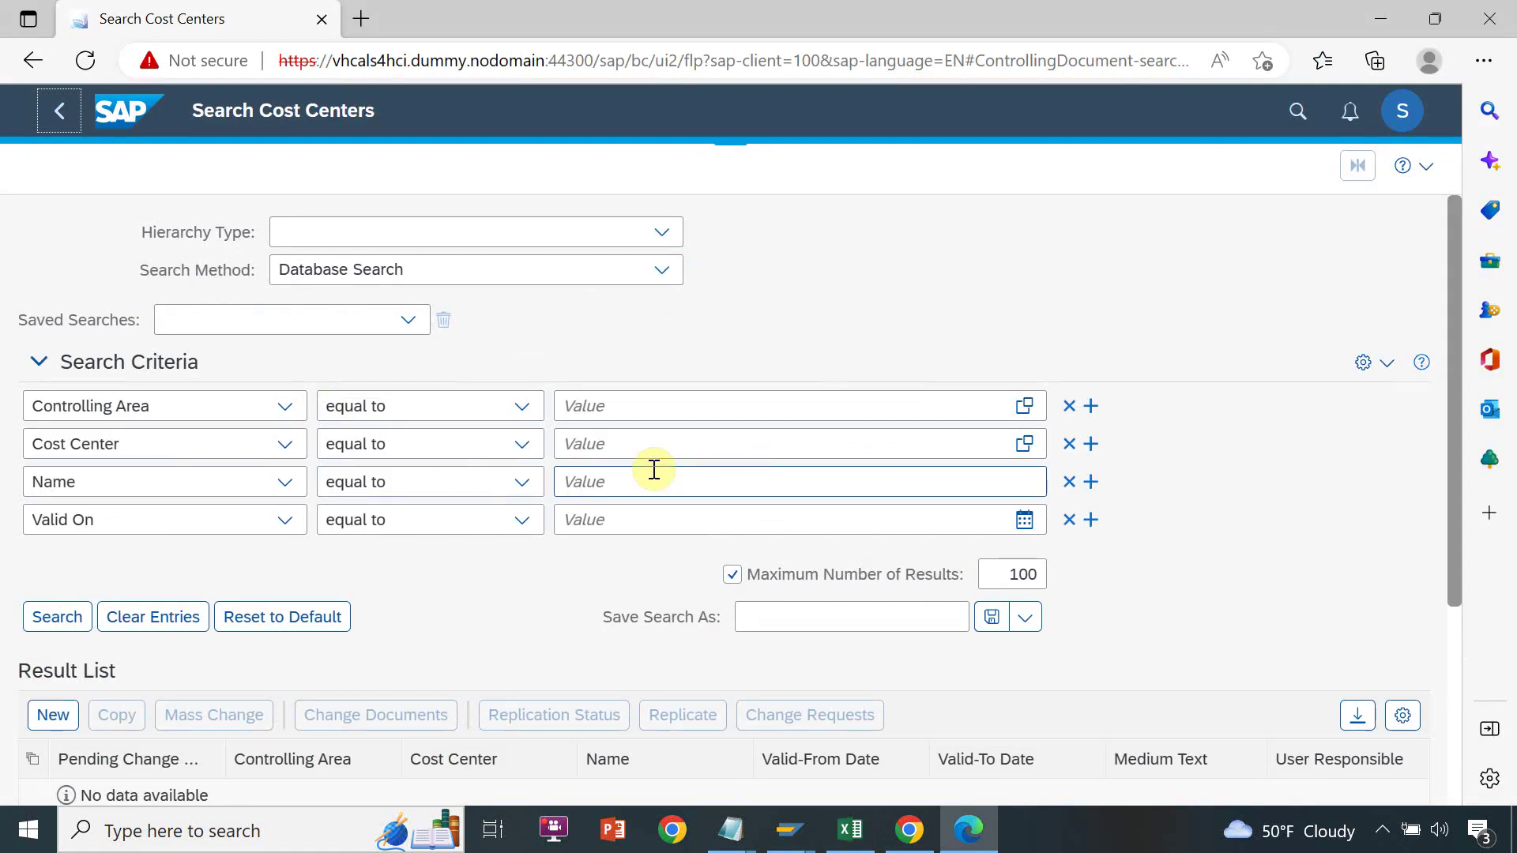
pyautogui.click(647, 448)
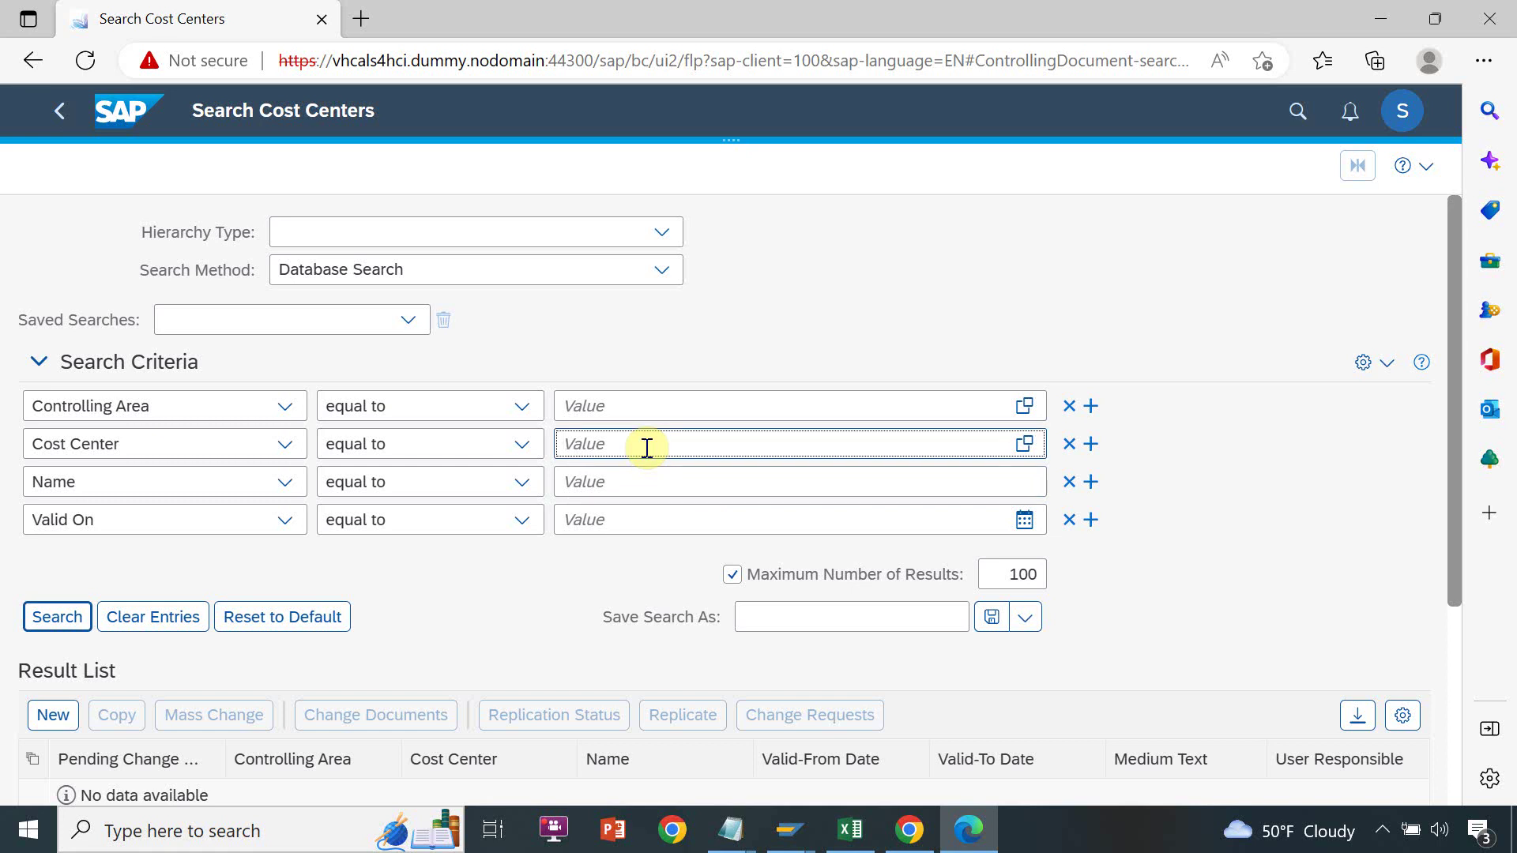
pyautogui.hotkey('ctrl', 'v')
pyautogui.click(68, 619)
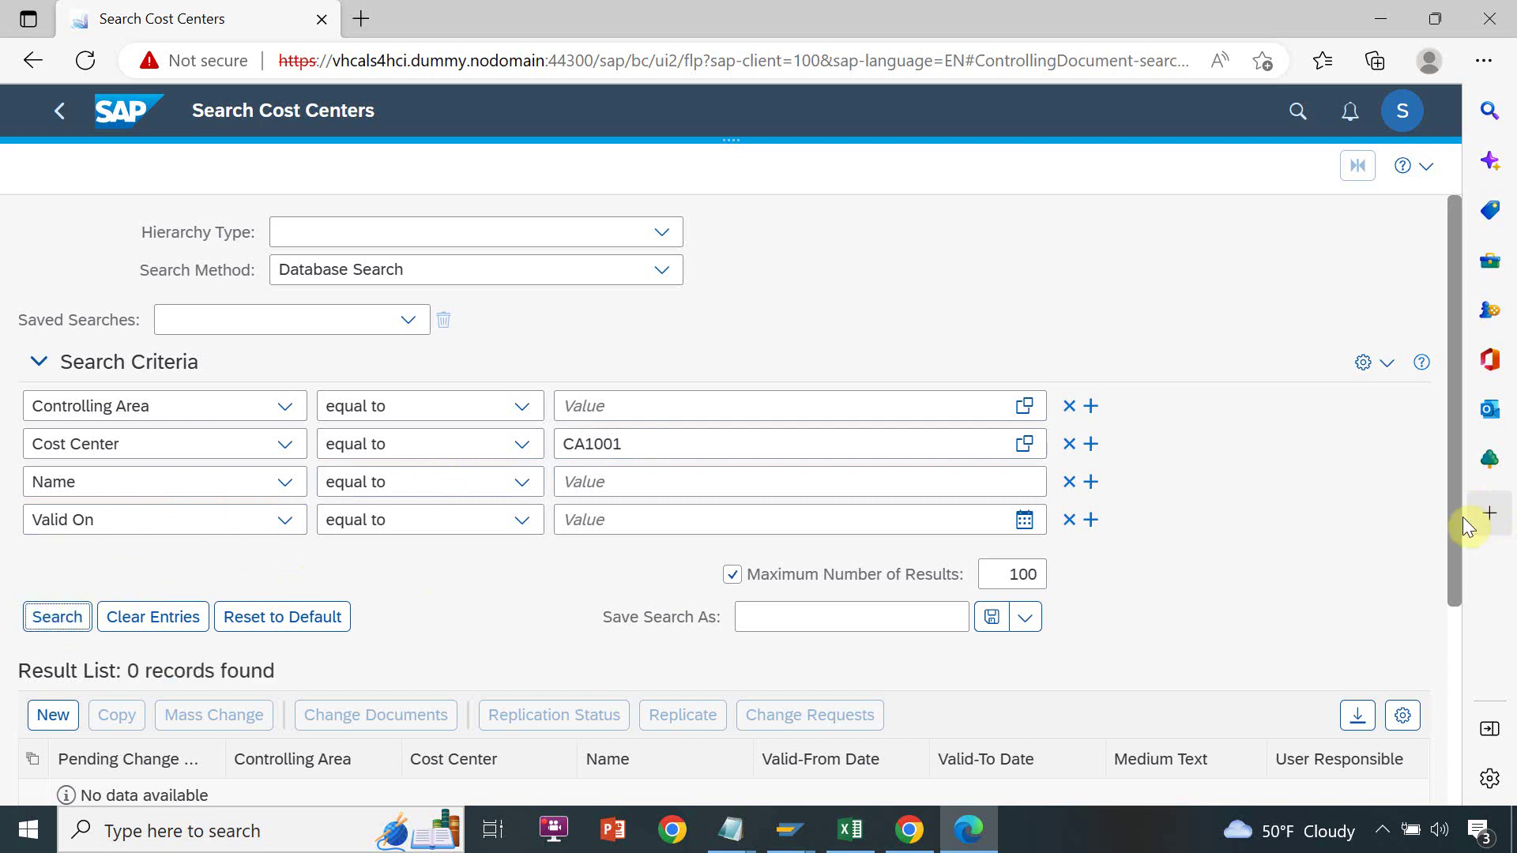
pyautogui.moveTo(1449, 530)
pyautogui.mouseDown()
pyautogui.moveTo(1449, 616)
pyautogui.moveTo(1443, 518)
pyautogui.mouseUp()
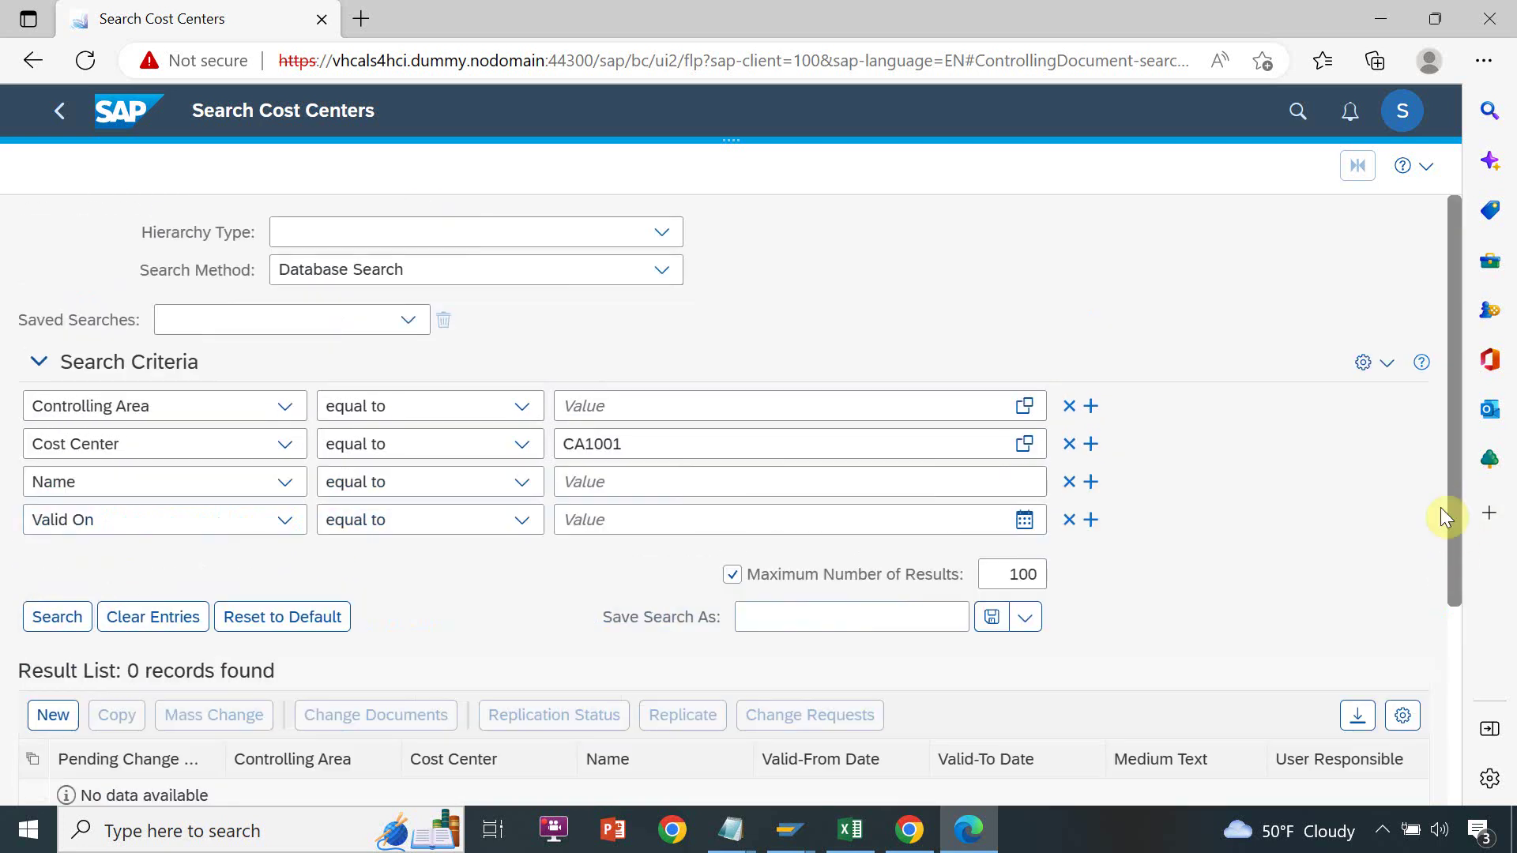
# Start a new cost center change request with type CCT1P2 (with hierarchy assignments) and edition TCS0122
pyautogui.click(69, 725)
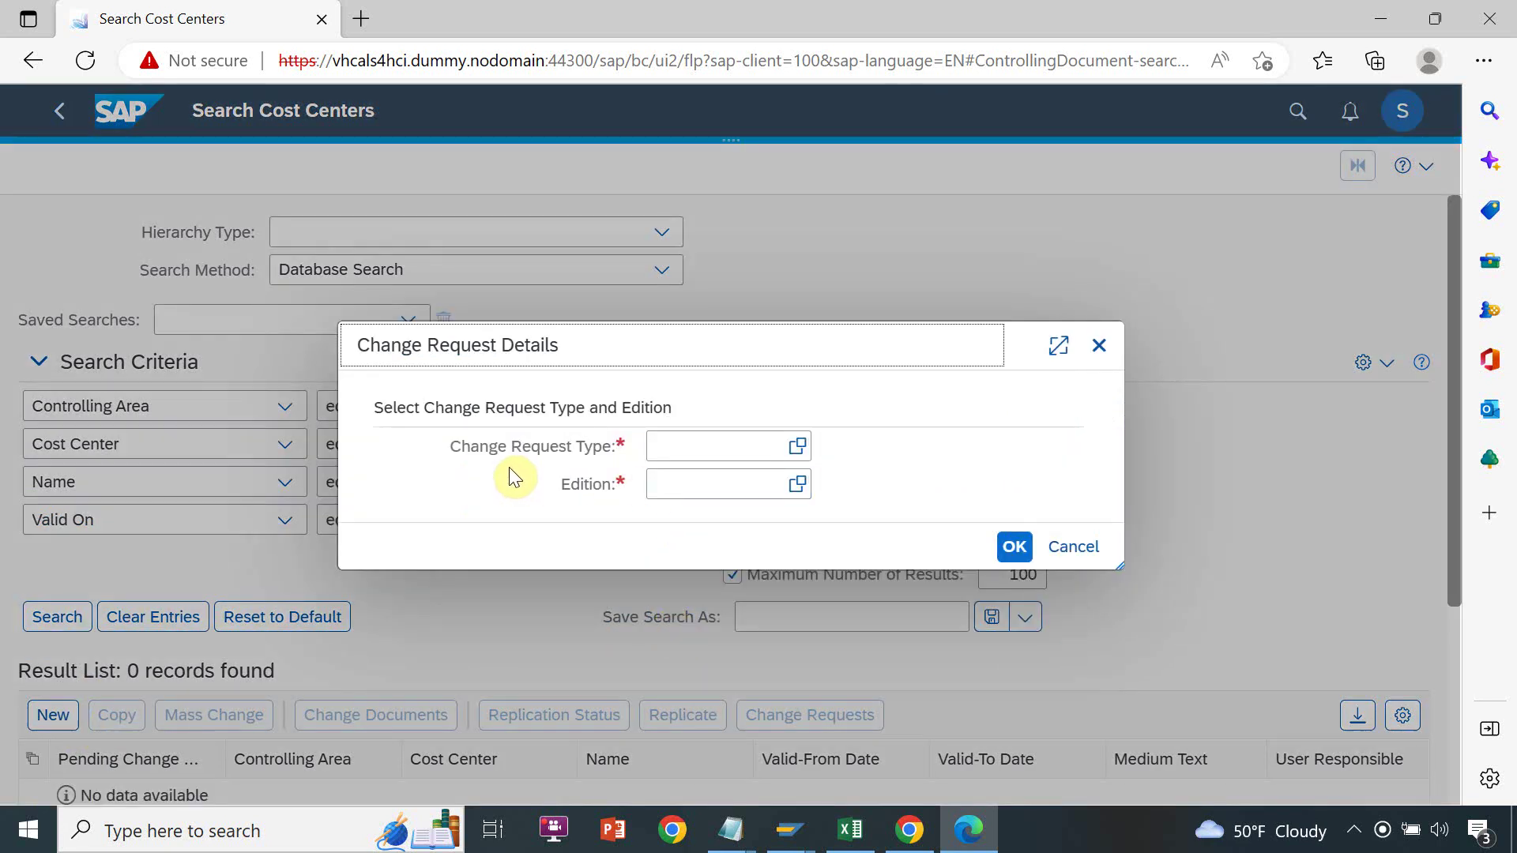
pyautogui.click(798, 450)
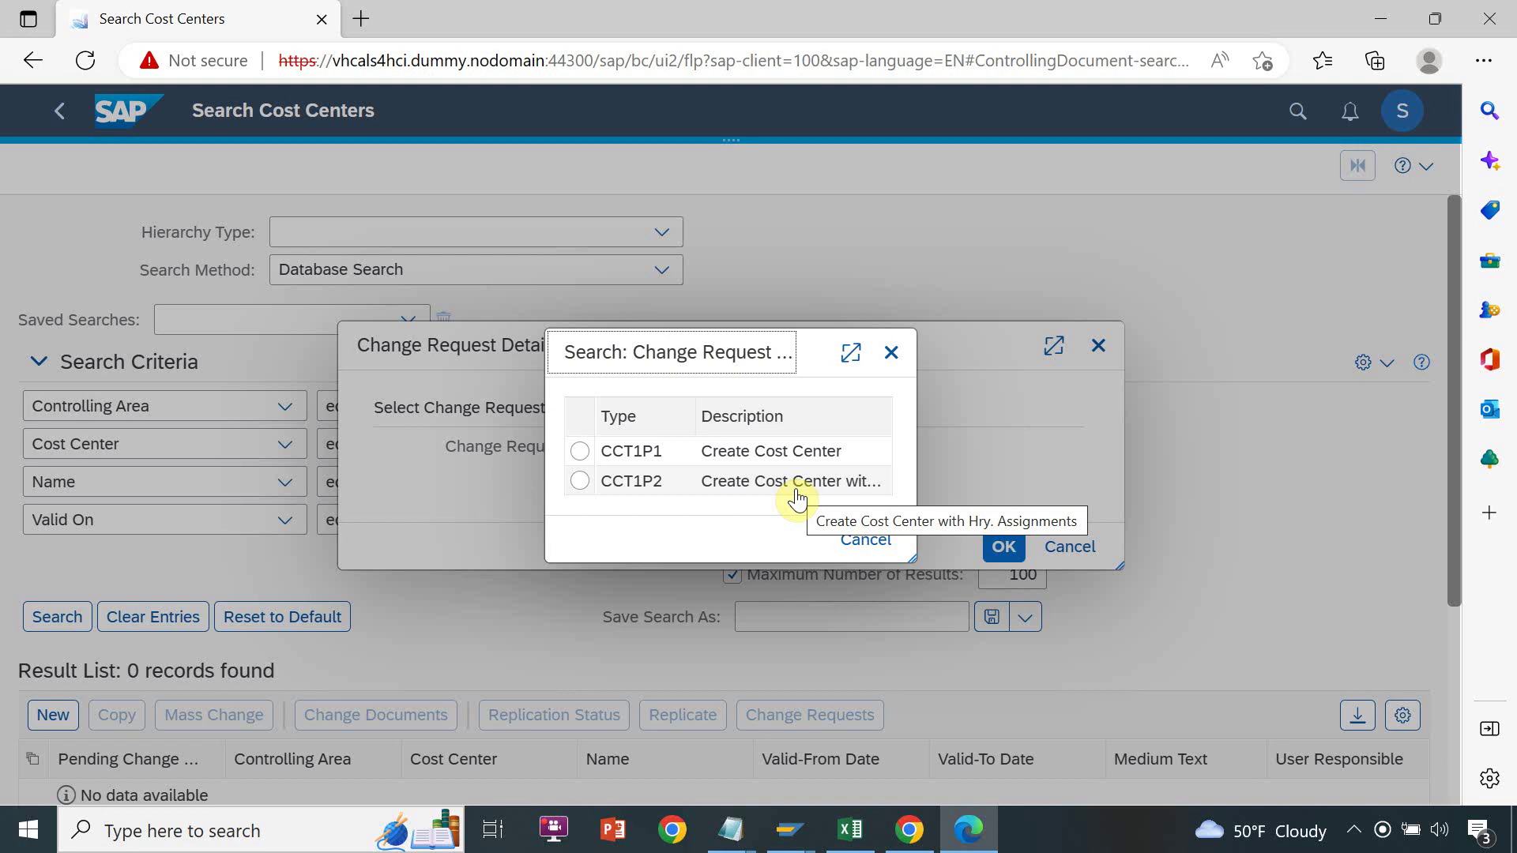
pyautogui.click(585, 483)
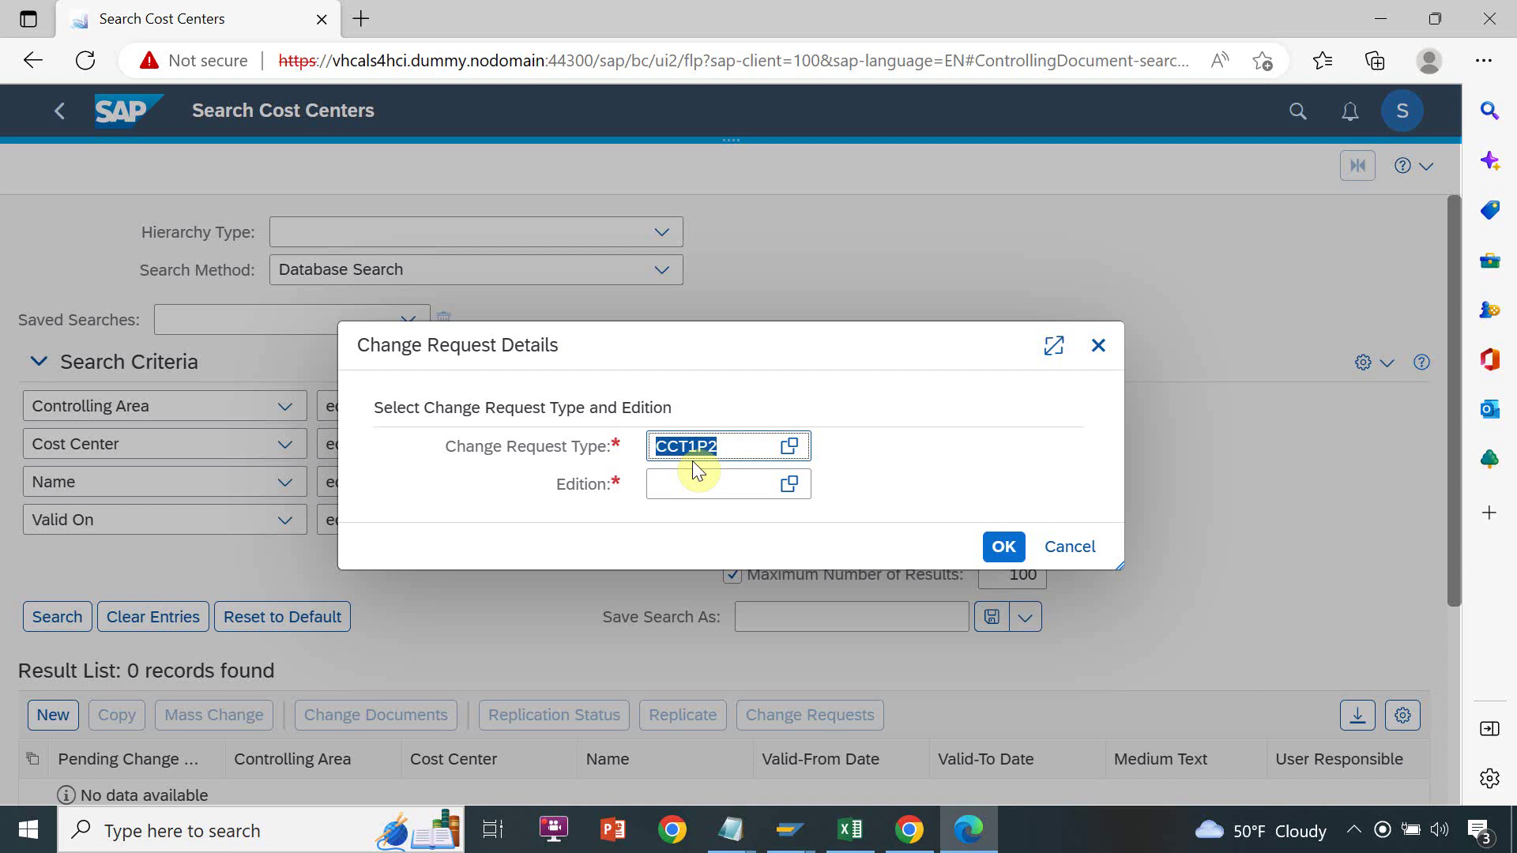
pyautogui.click(785, 487)
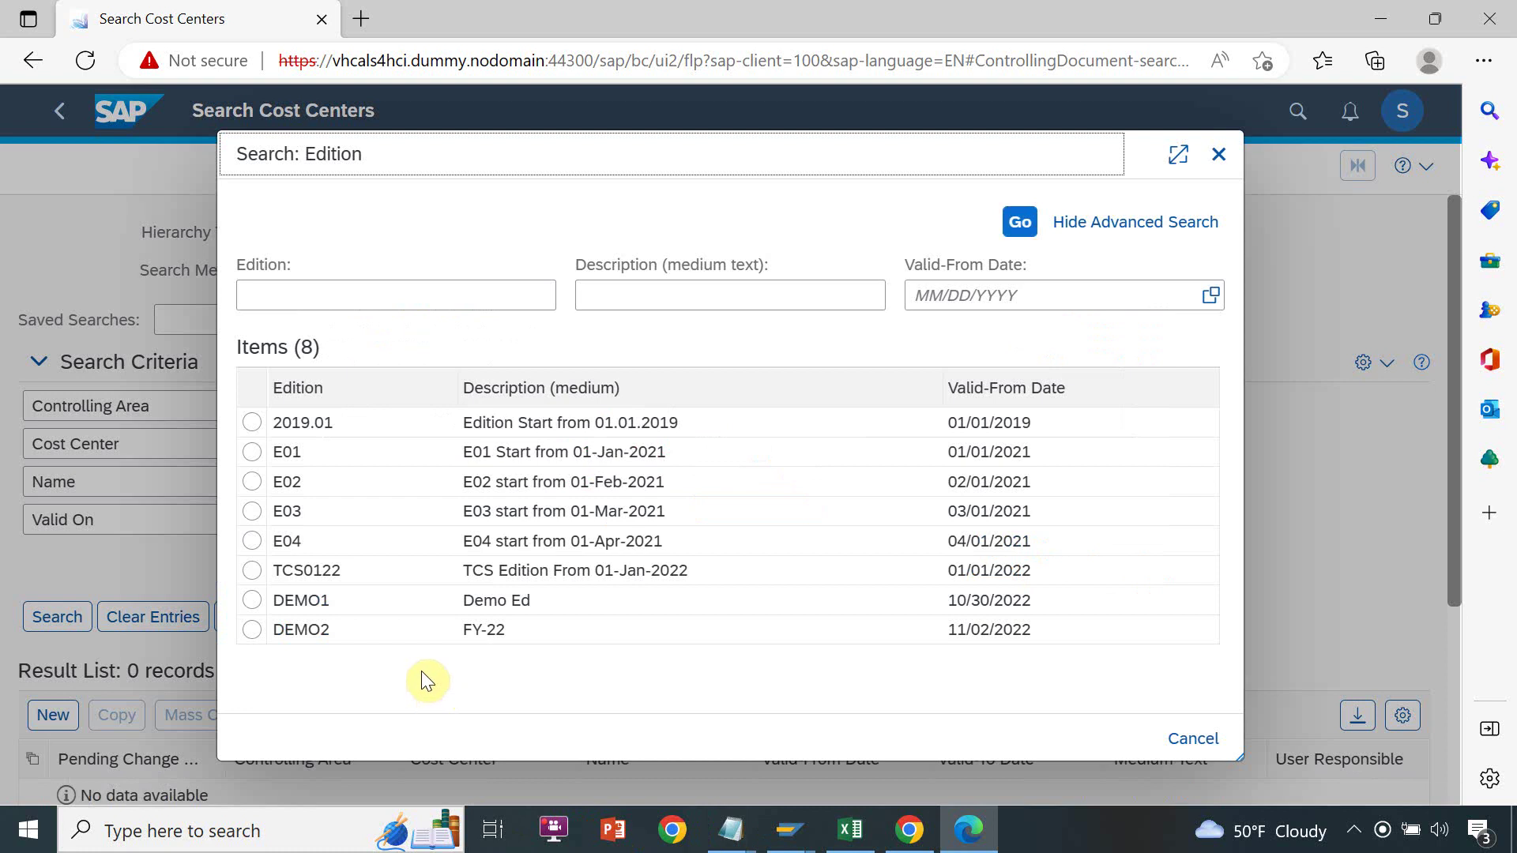
pyautogui.click(316, 572)
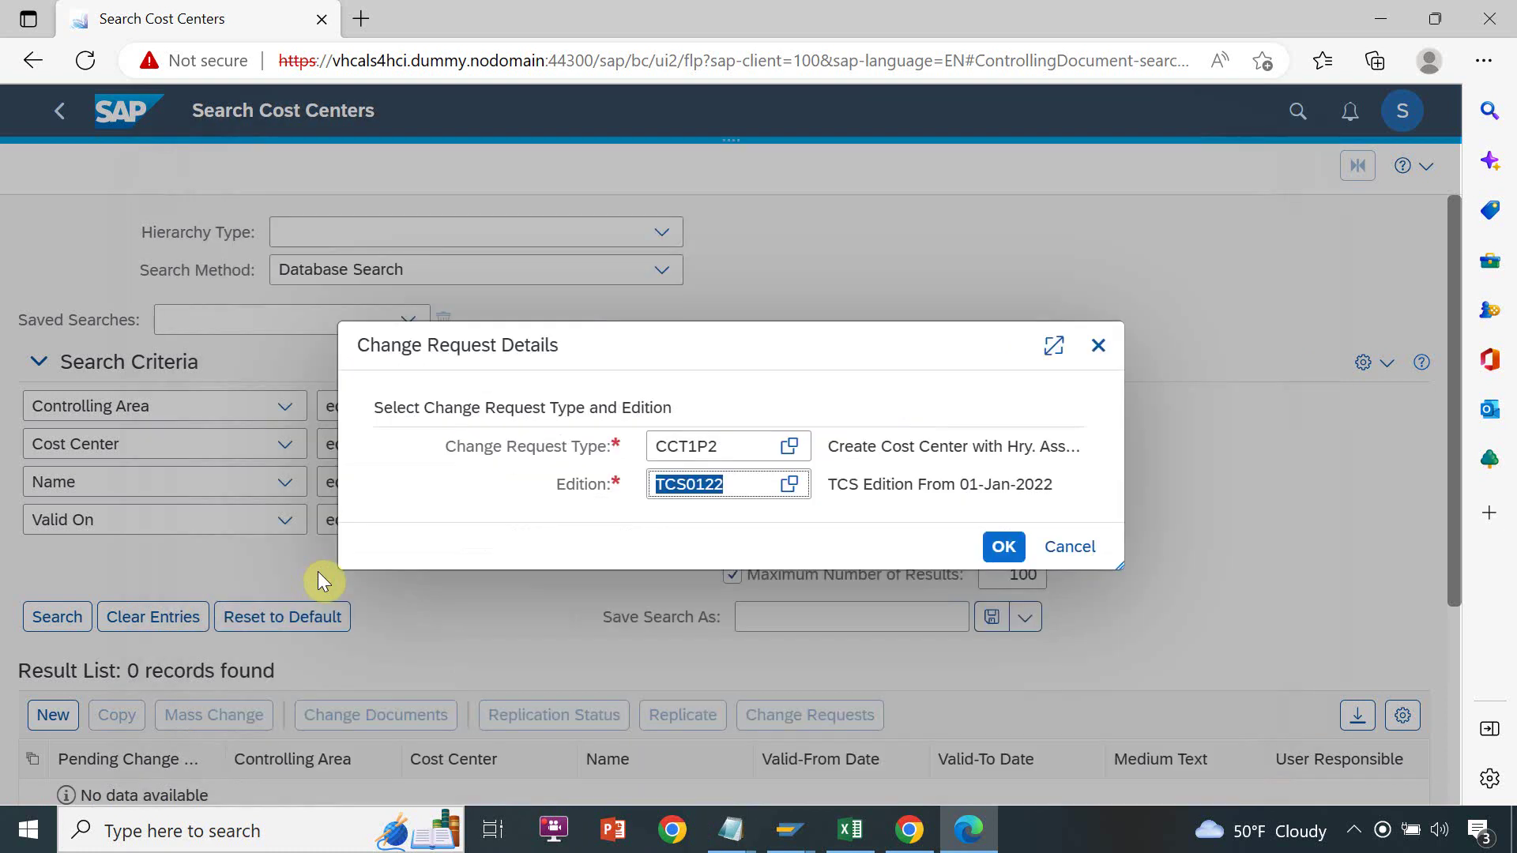
pyautogui.click(1002, 546)
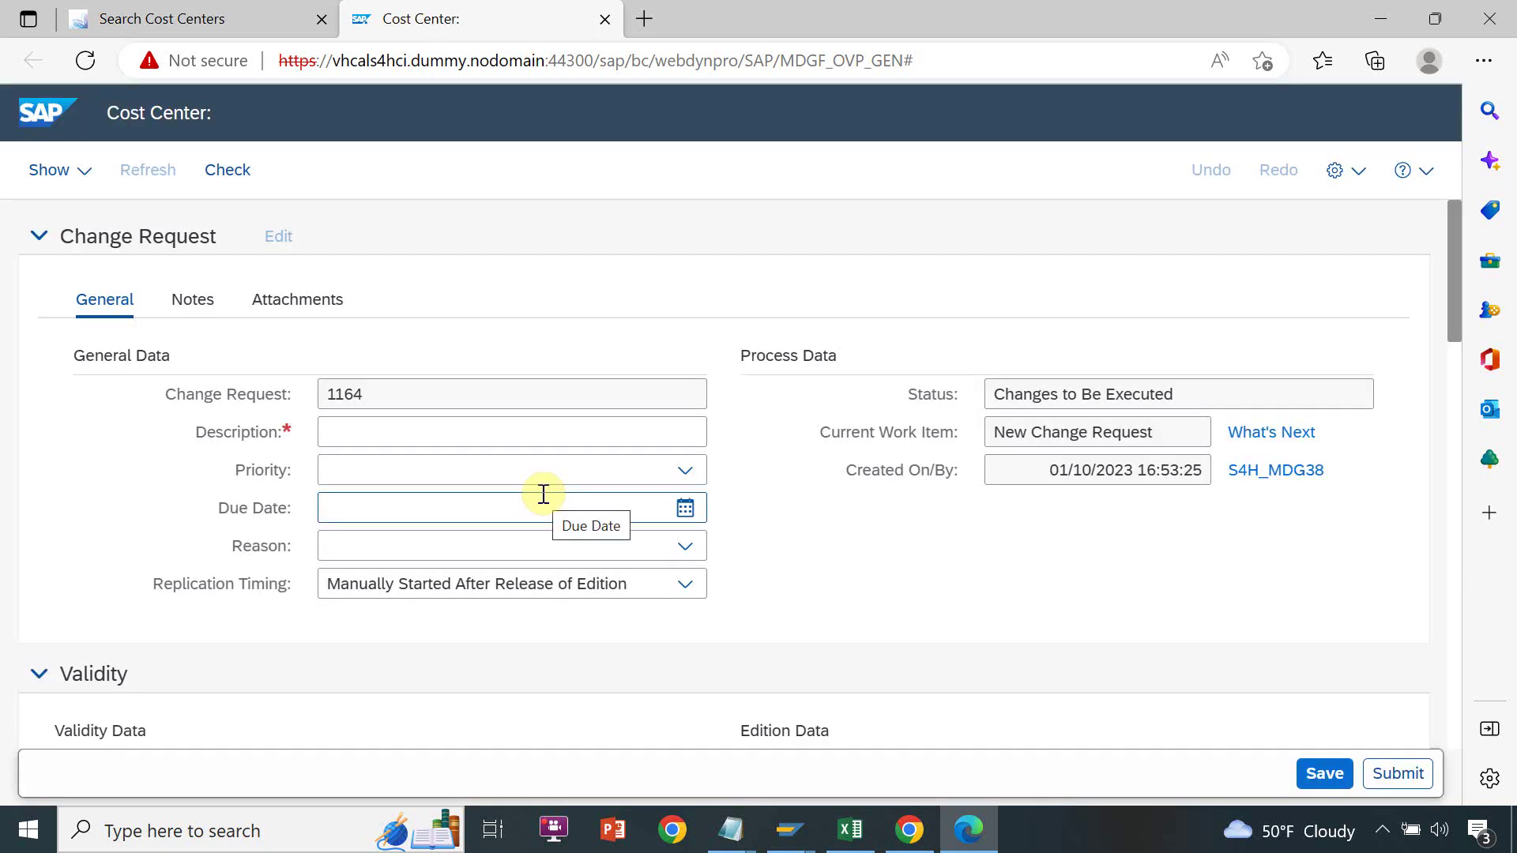
# Enter "CA1001 Cost Center" as the change request description, reusing the ID copied from the workbook
pyautogui.click(464, 437)
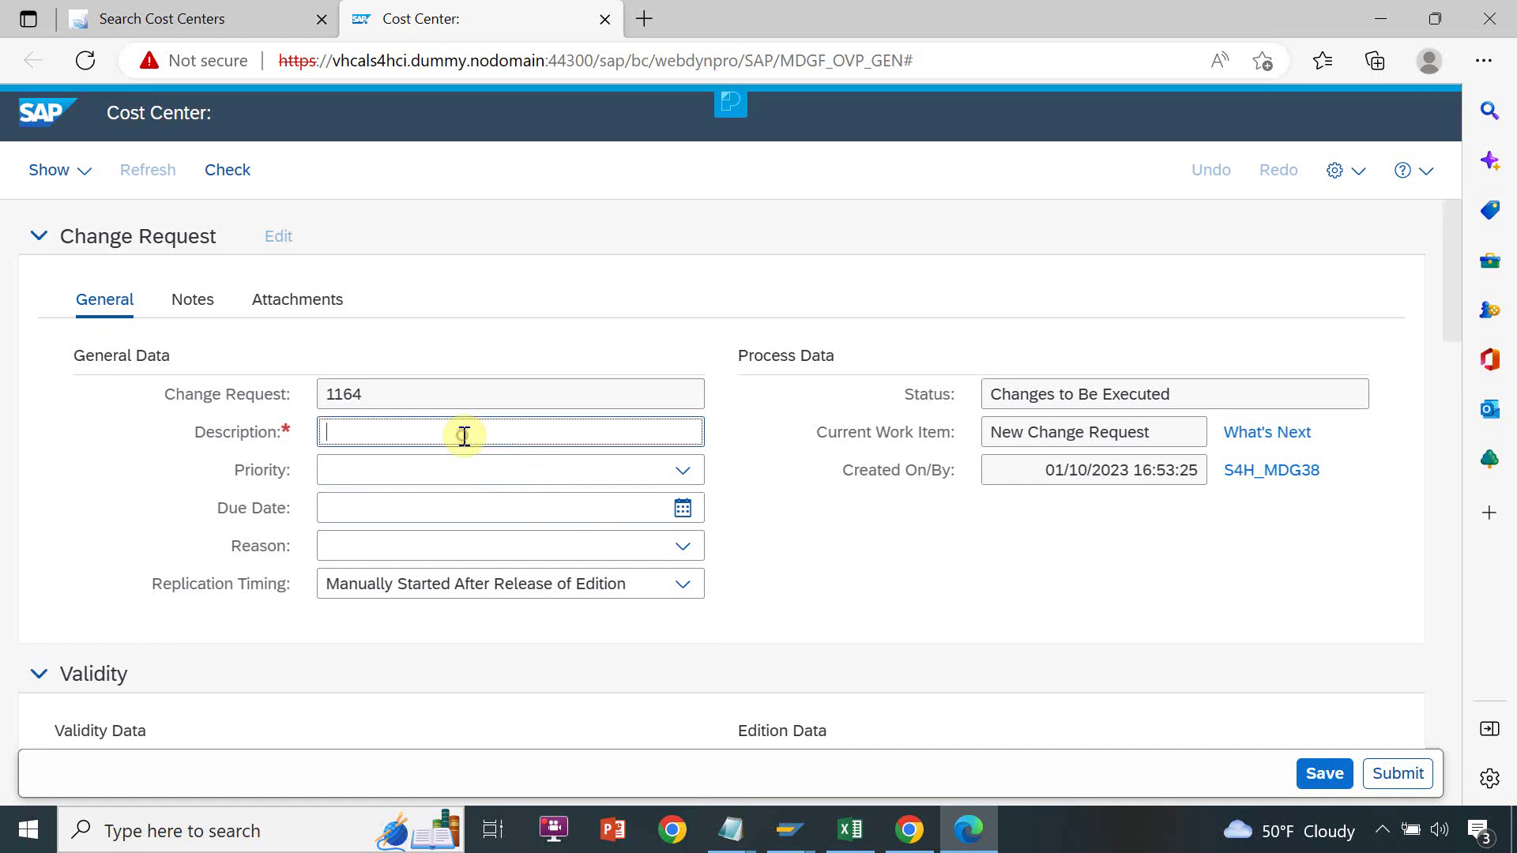
pyautogui.hotkey('ctrl', 'shift', 'Tab')
pyautogui.hotkey('ctrl', 'Tab')
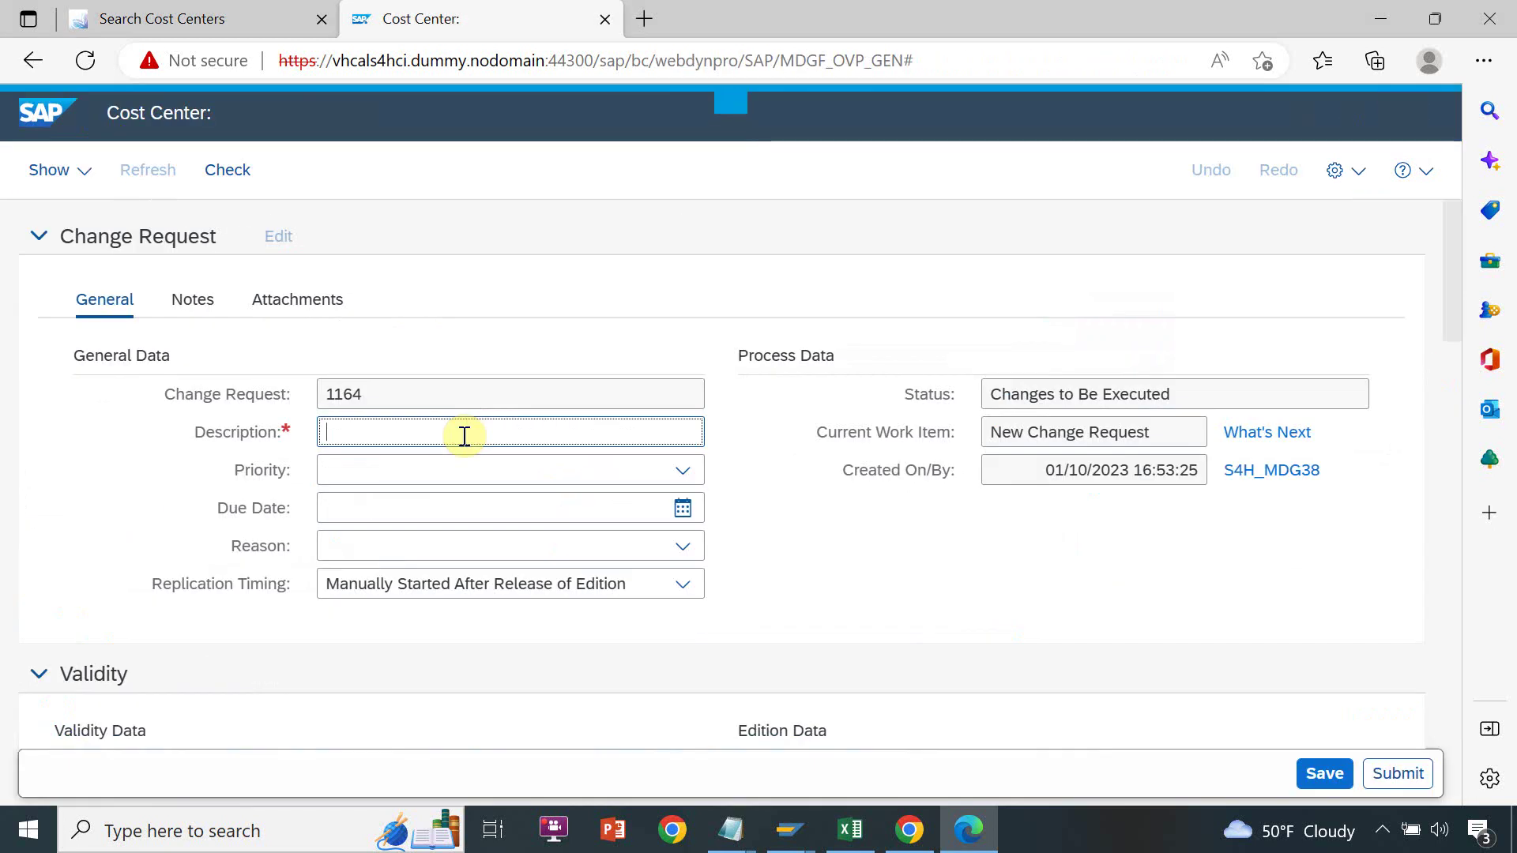
pyautogui.hotkey('alt', 'Tab')
pyautogui.hotkey('alt', 'Tab')
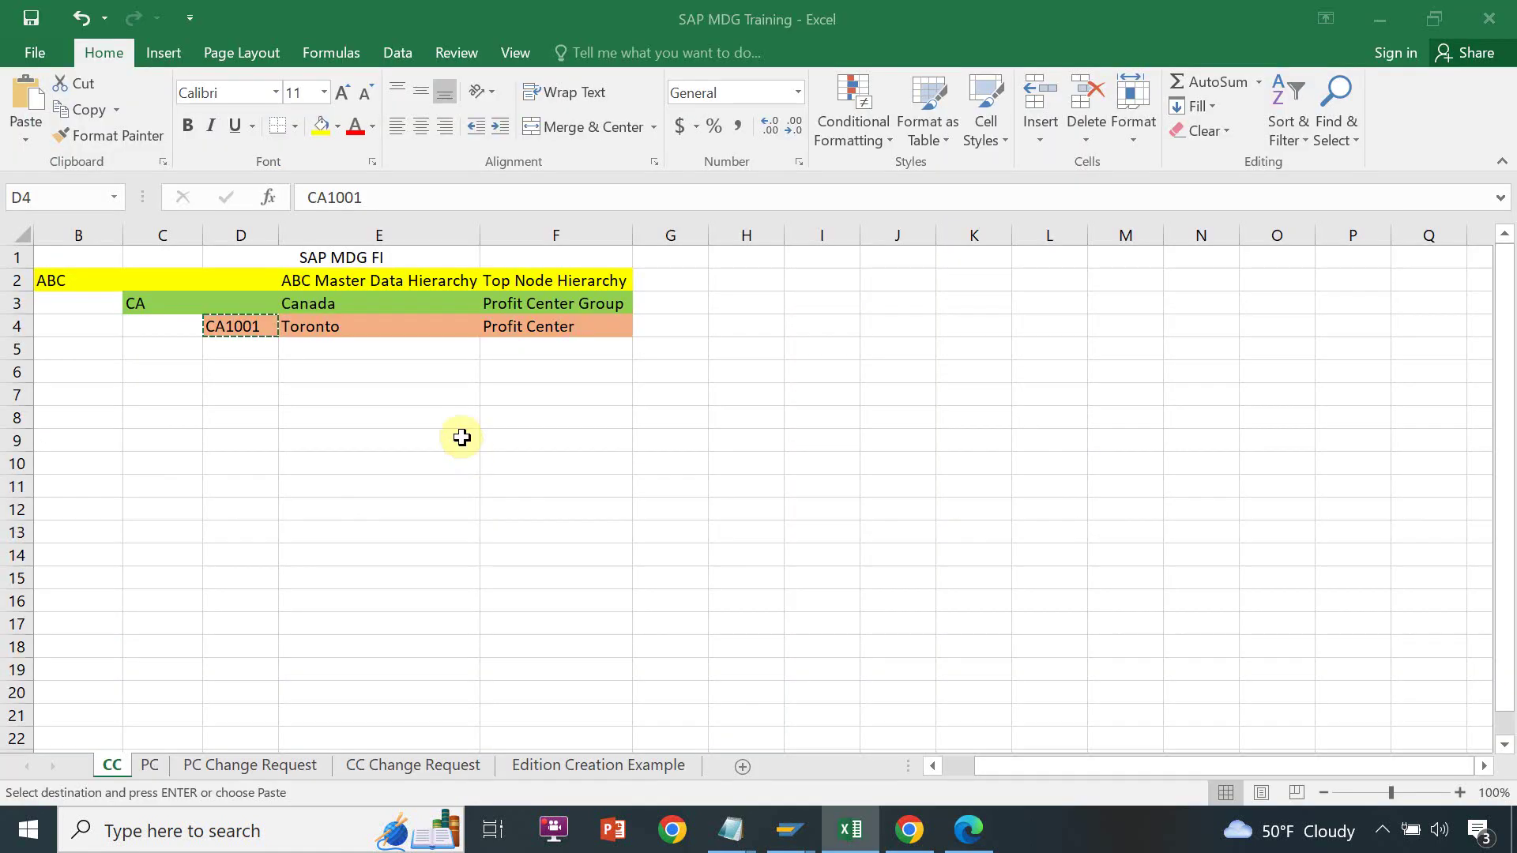
pyautogui.hotkey('alt', 'Tab')
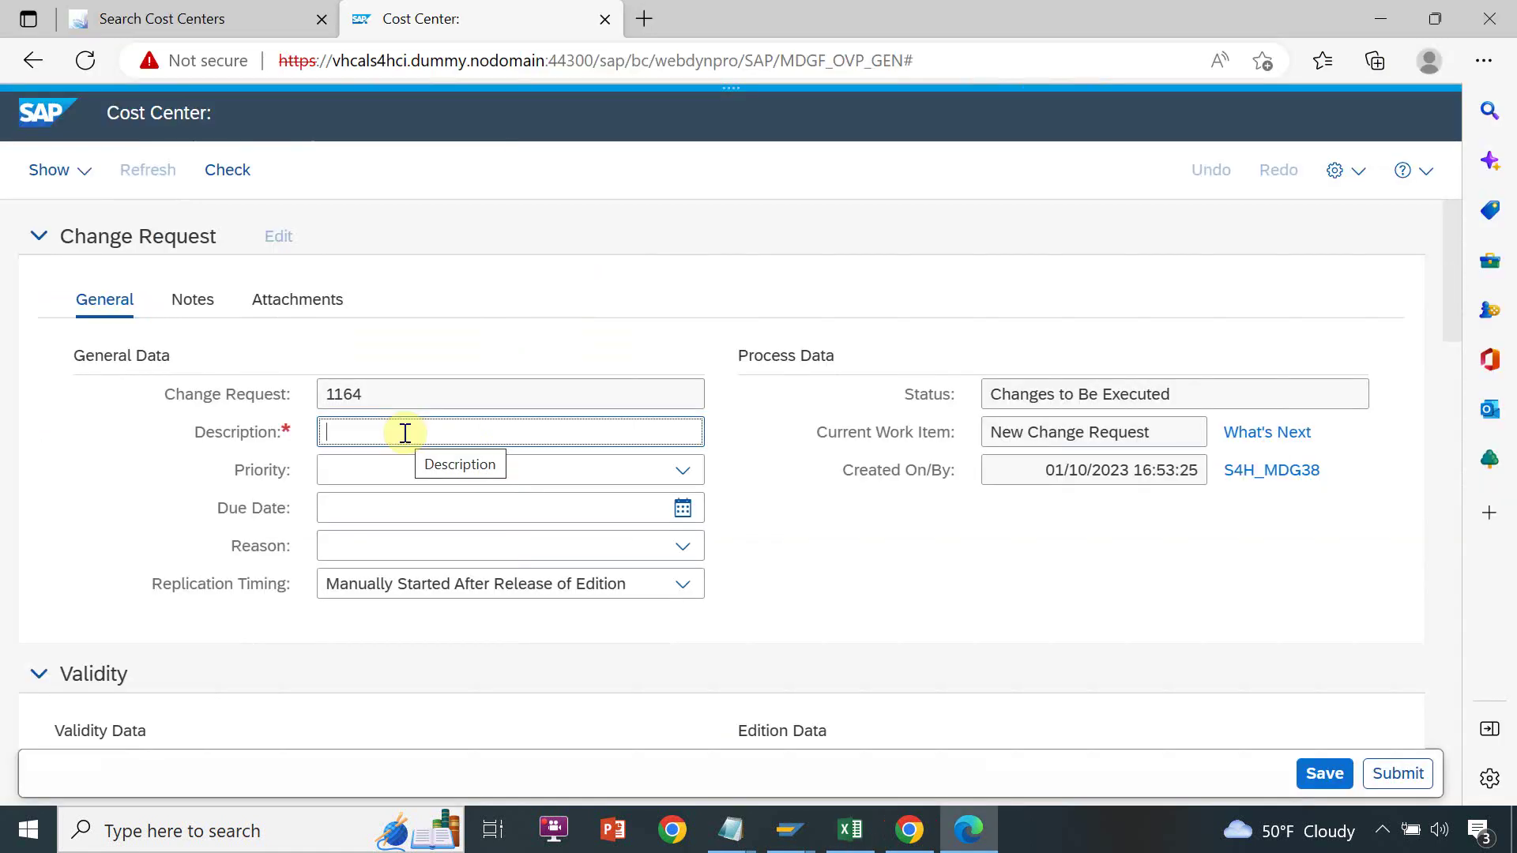
pyautogui.hotkey('ctrl', 'v')
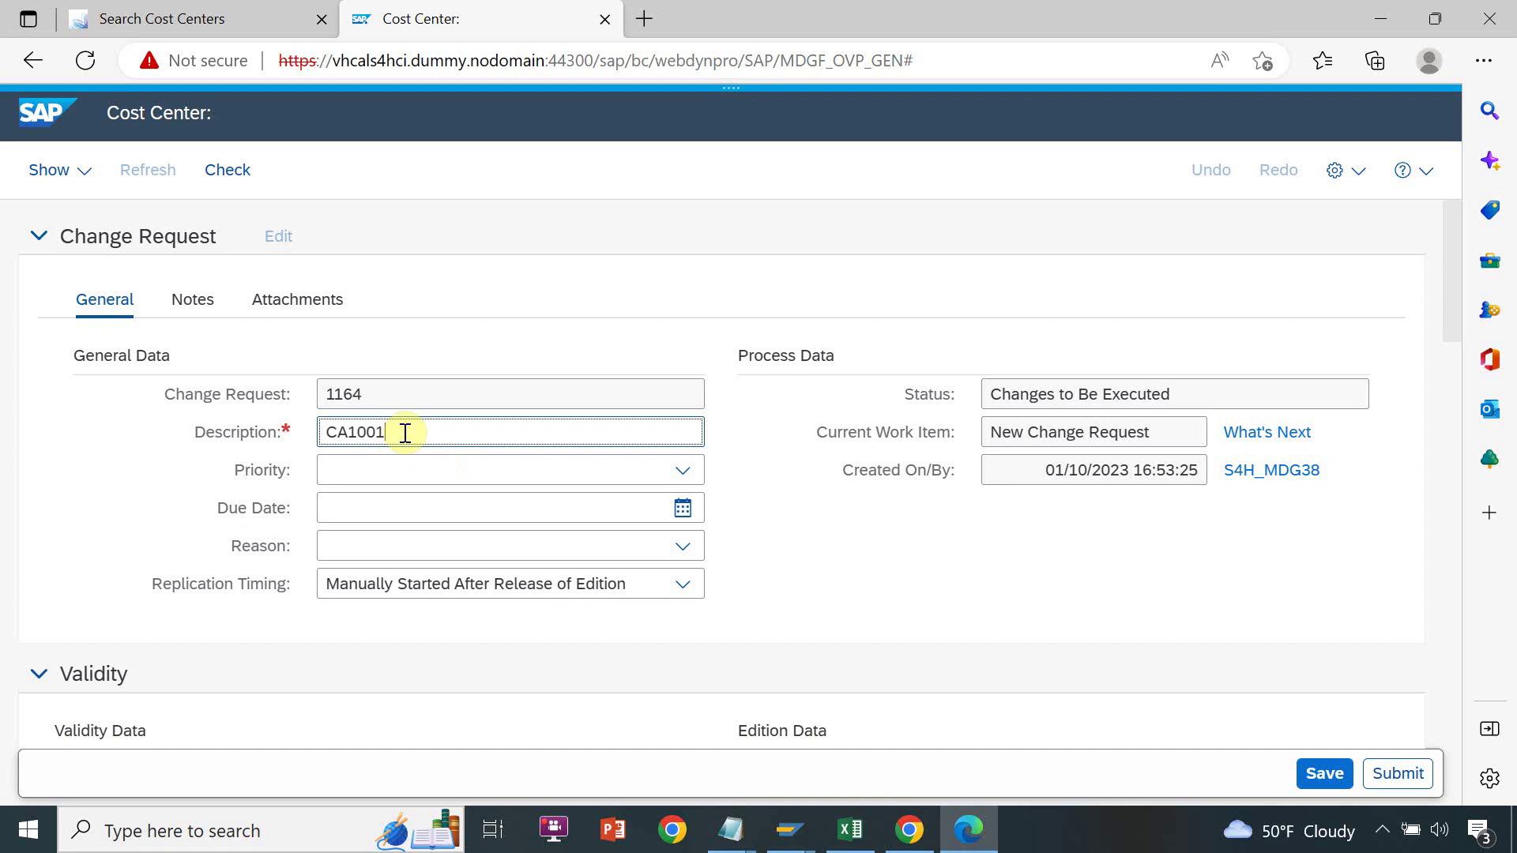
pyautogui.write('Cost Center')
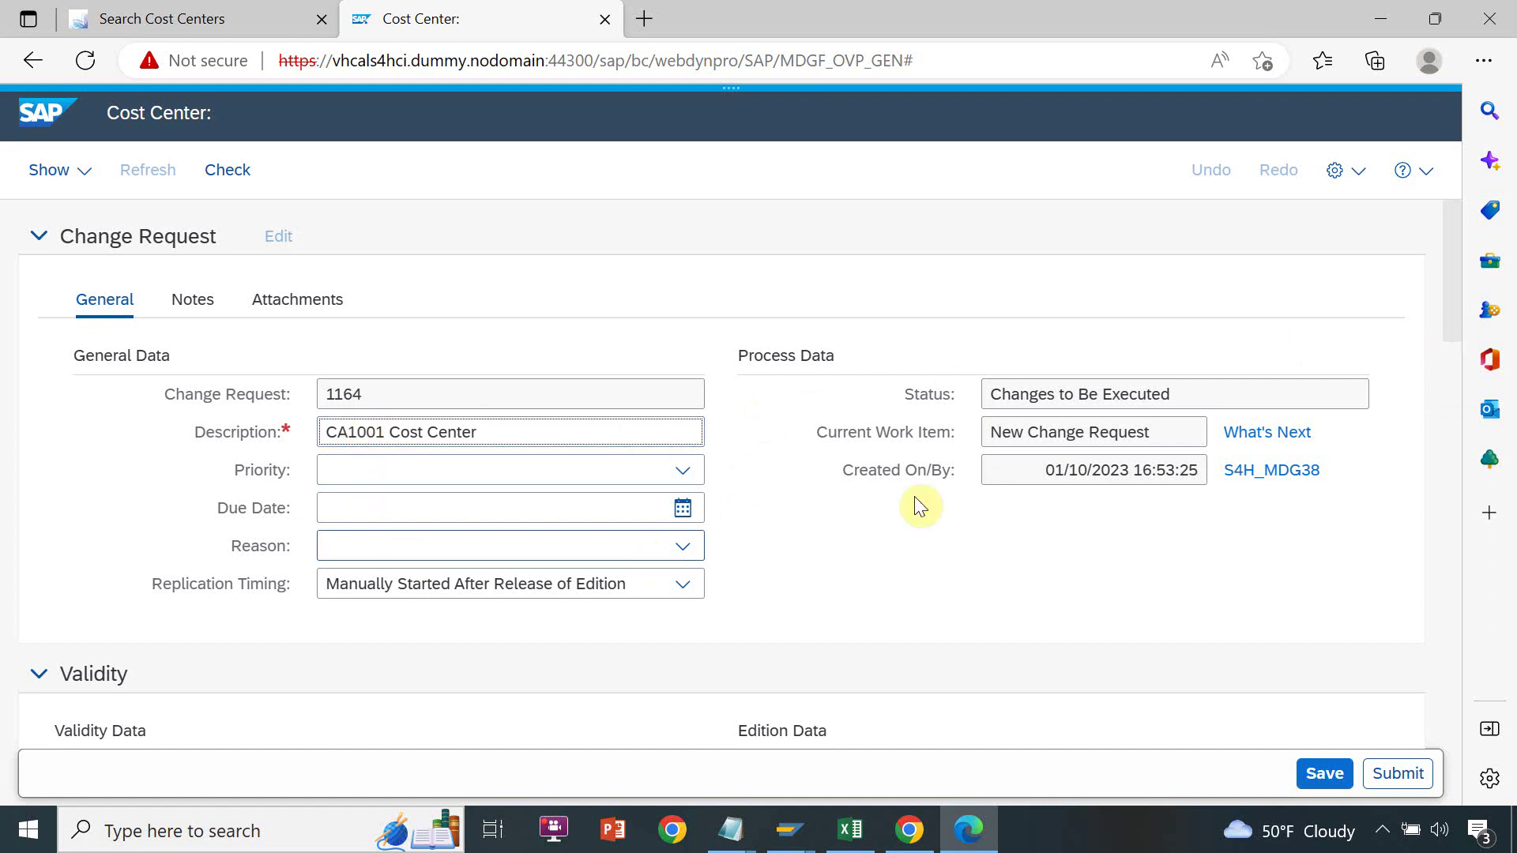
# In the cost center details, set the controlling area to 0001 and the cost center ID to CA1001
pyautogui.moveTo(1455, 275); pyautogui.dragTo(1454, 469)
pyautogui.click(353, 303)
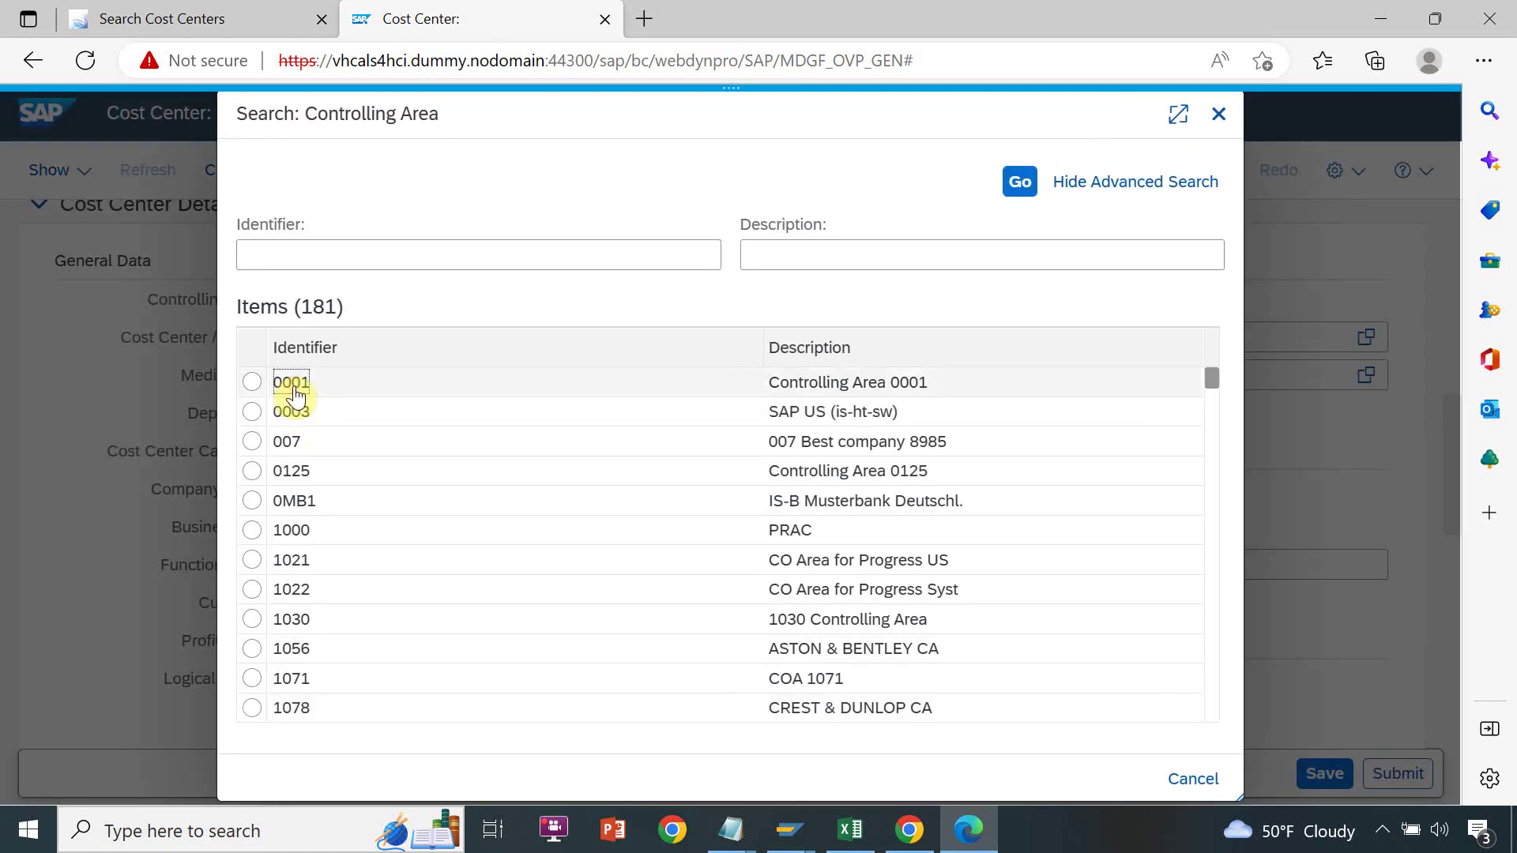
pyautogui.click(291, 383)
pyautogui.click(344, 345)
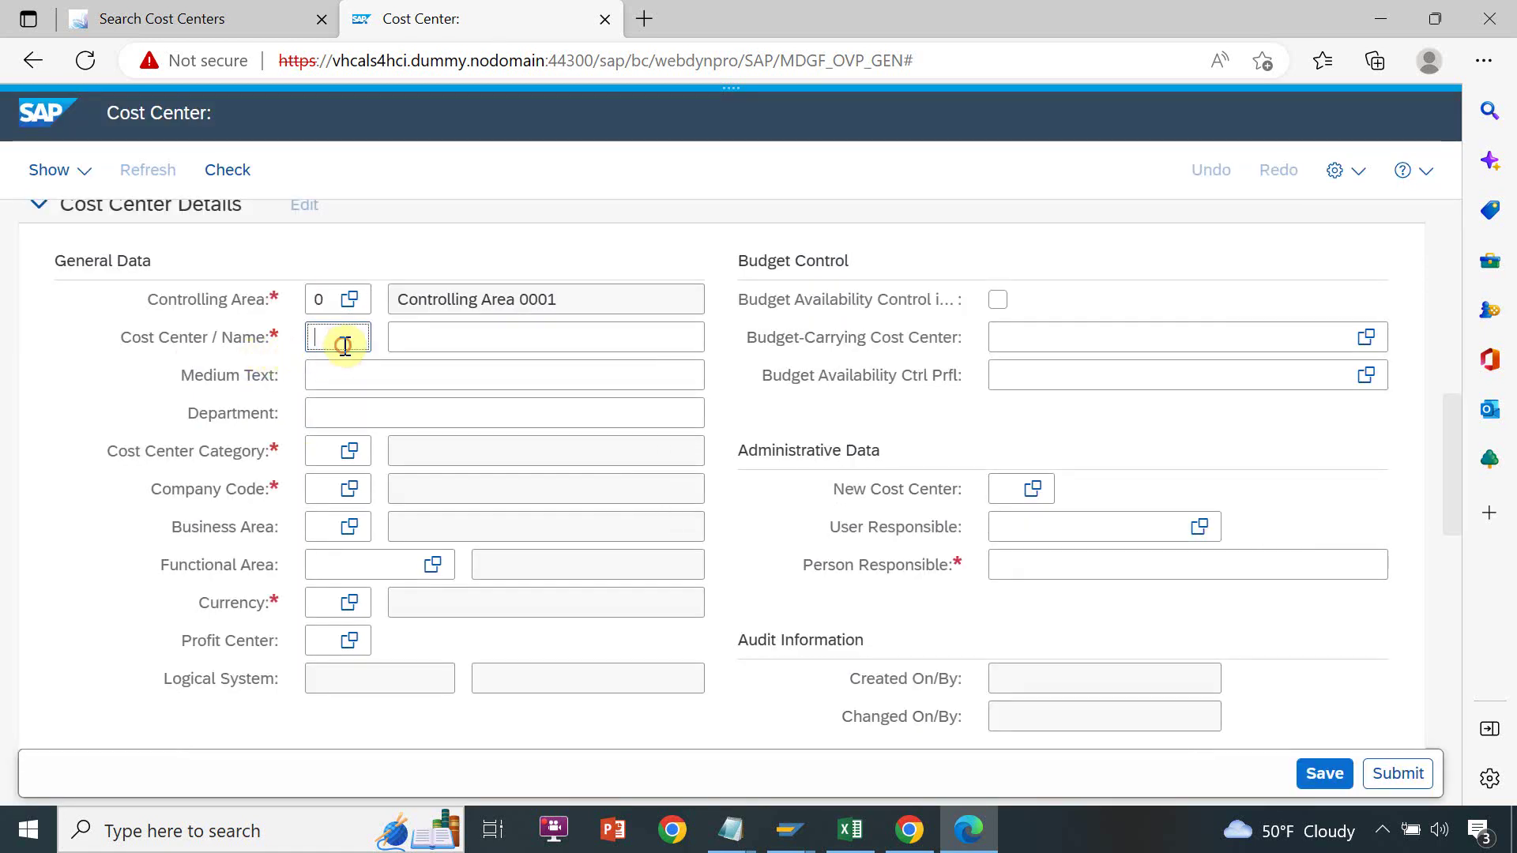
pyautogui.write('CA1001')
pyautogui.click(425, 337)
pyautogui.write('CA1001 Cos')
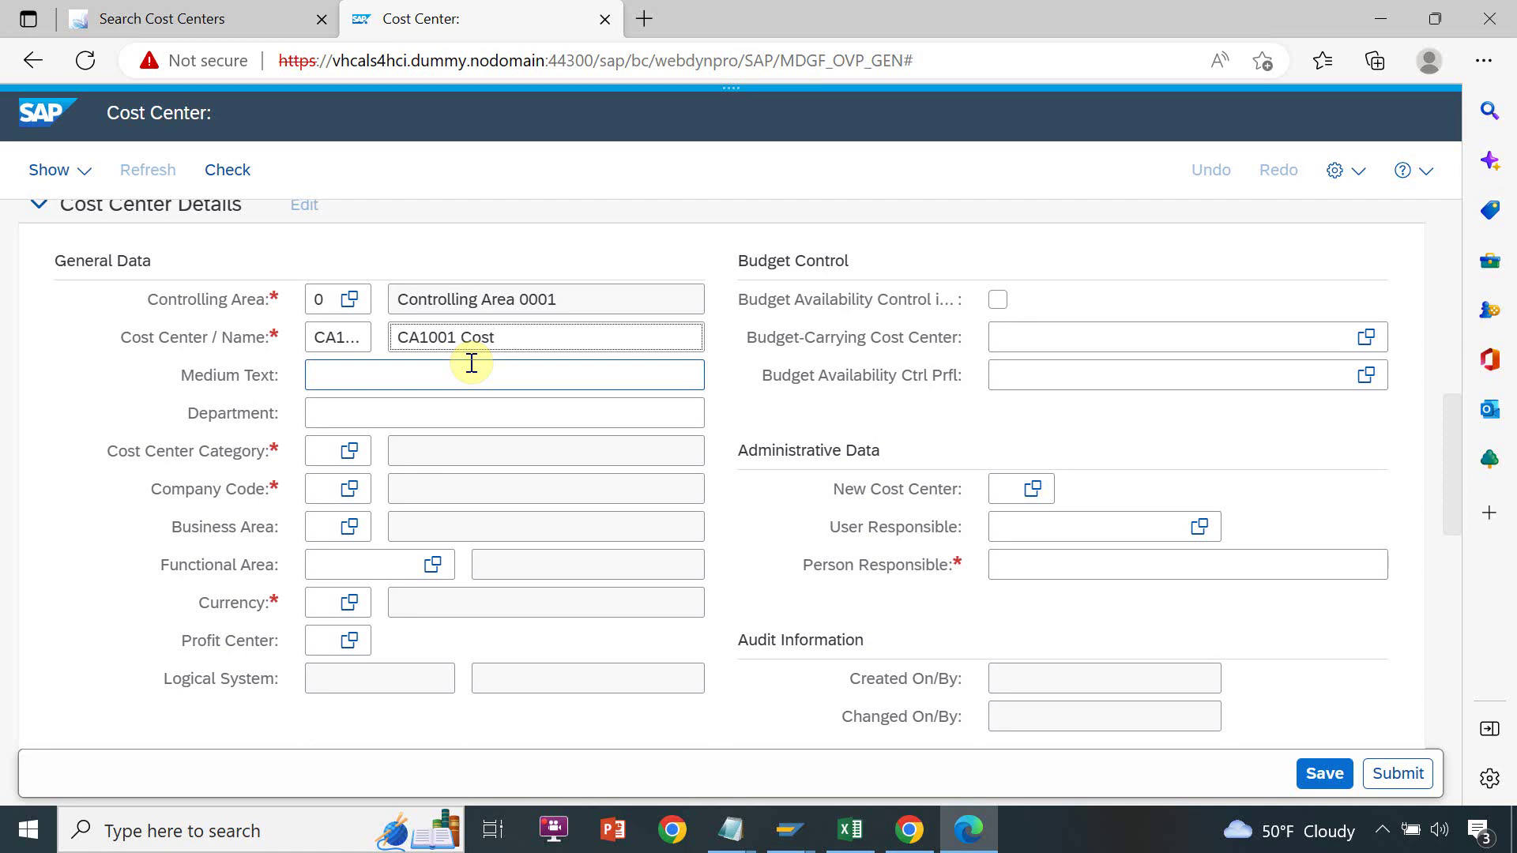
pyautogui.press('BackSpace')
pyautogui.press('BackSpace')
pyautogui.press('BackSpace')
pyautogui.press('BackSpace')
pyautogui.press('BackSpace')
pyautogui.press('BackSpace')
pyautogui.press('BackSpace')
pyautogui.press('BackSpace')
pyautogui.press('BackSpace')
pyautogui.press('BackSpace')
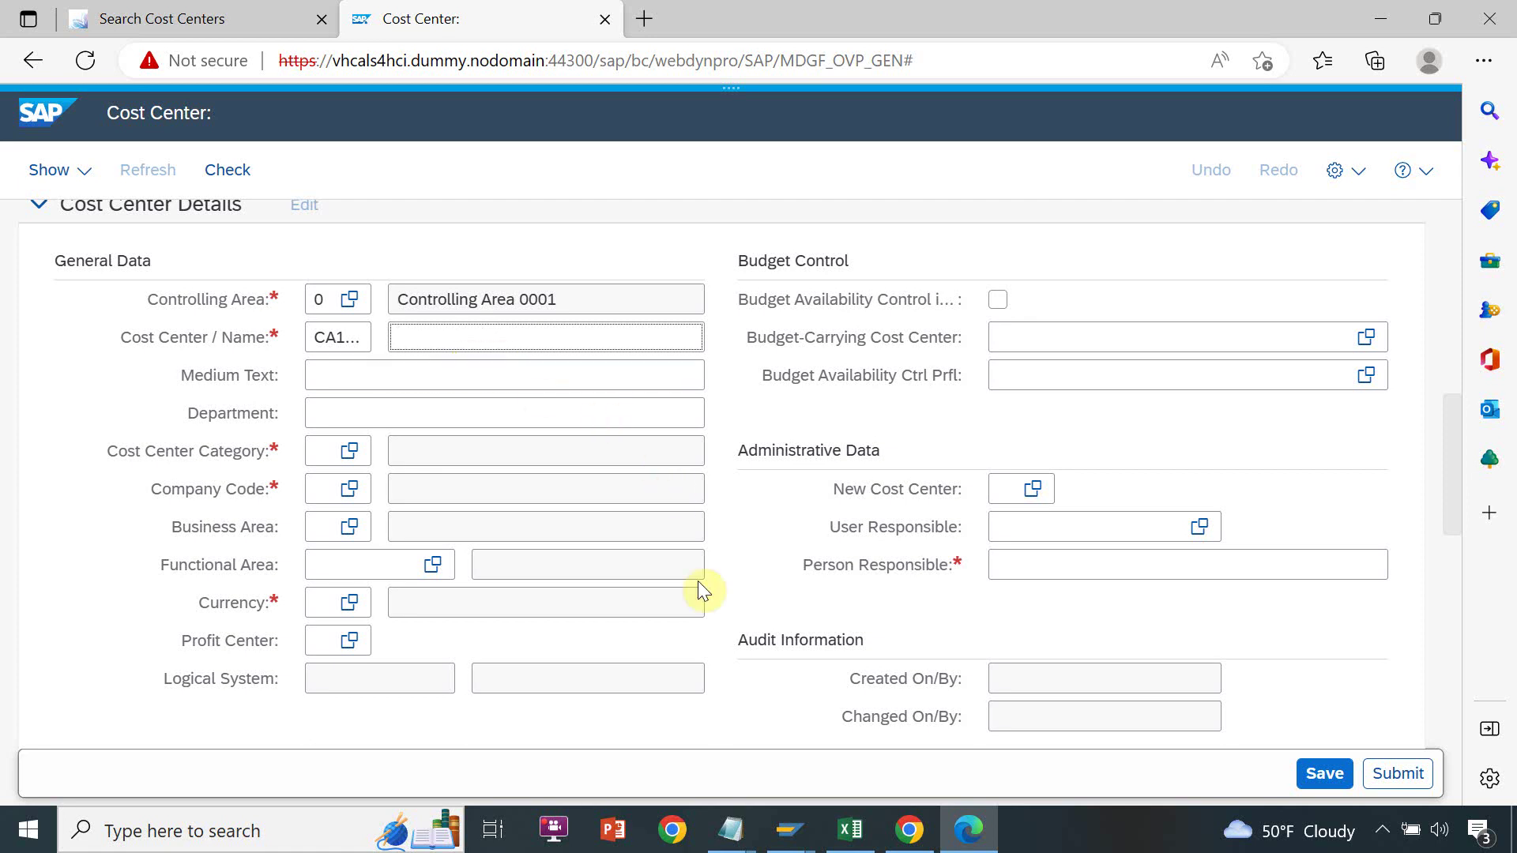
# Copy Toronto from the Excel workbook into the cost center name and set the cost center category to V (Sales)
pyautogui.click(850, 830)
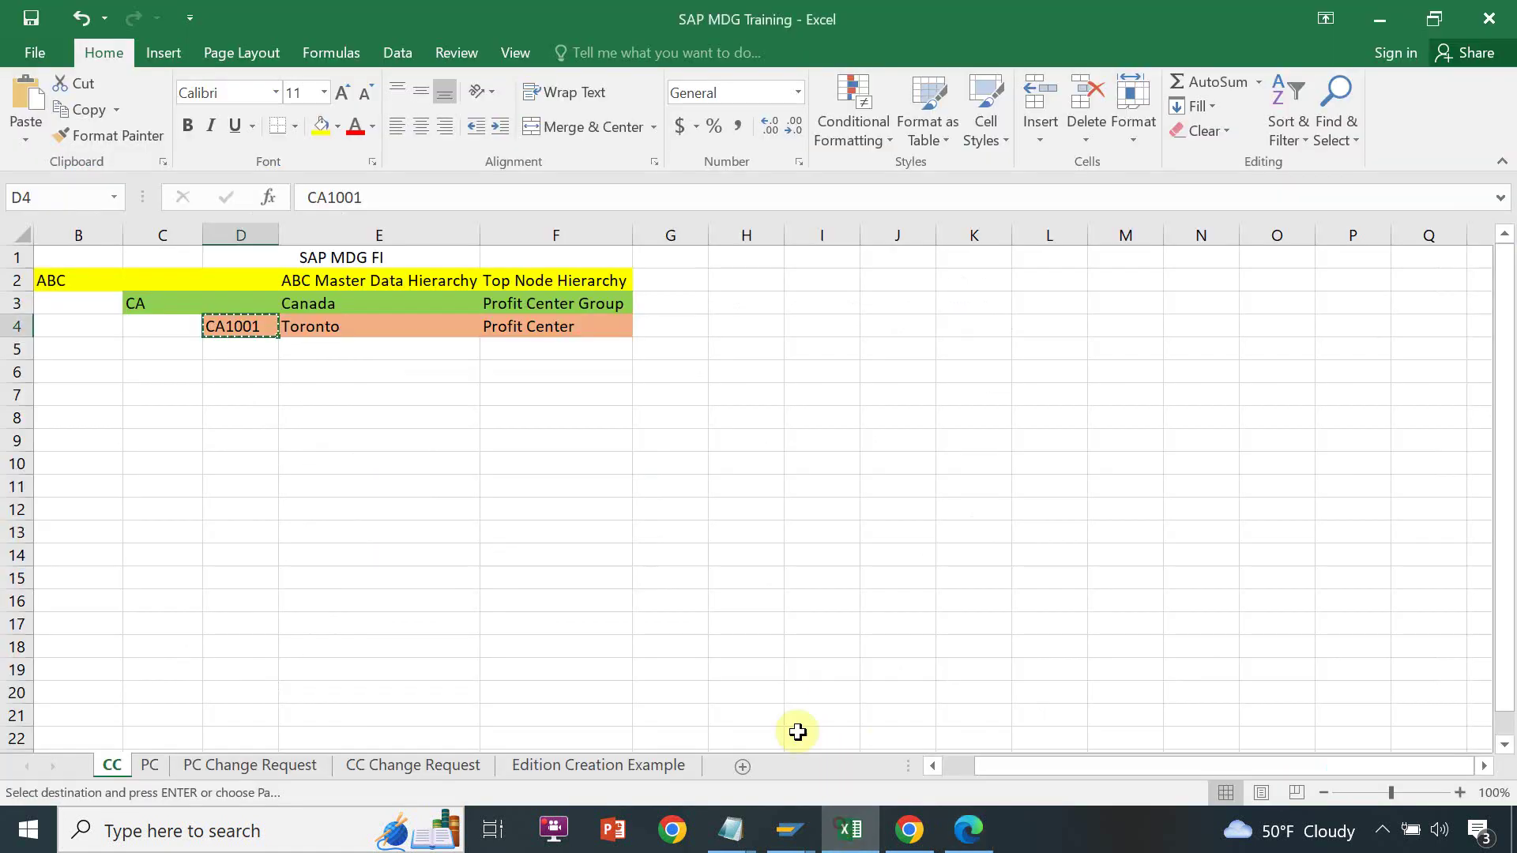
pyautogui.click(411, 324)
pyautogui.hotkey('ctrl', 'c')
pyautogui.hotkey('alt', 'Tab')
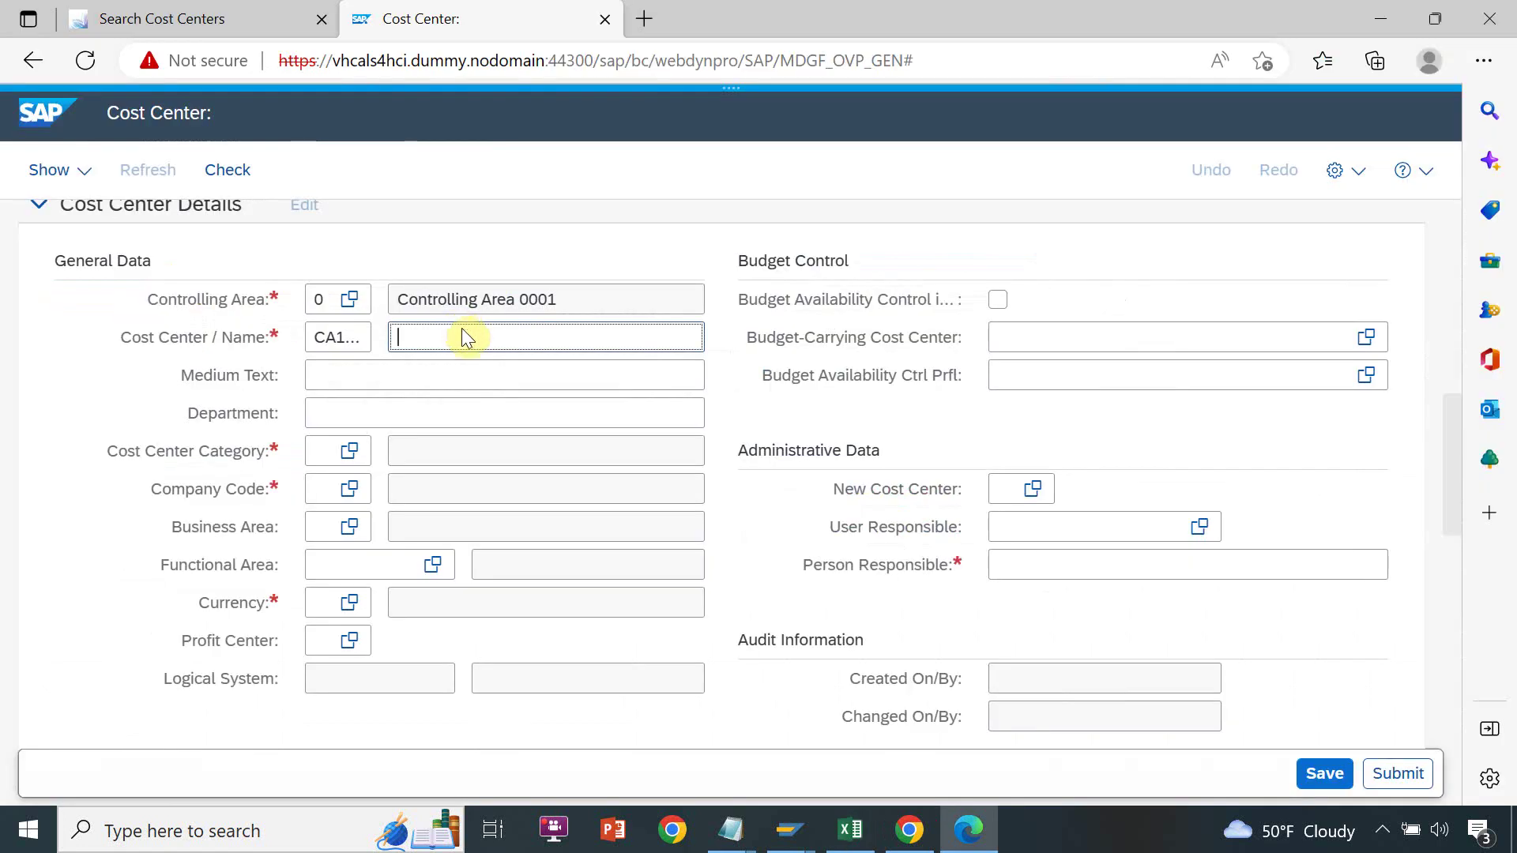
pyautogui.hotkey('ctrl', 'v')
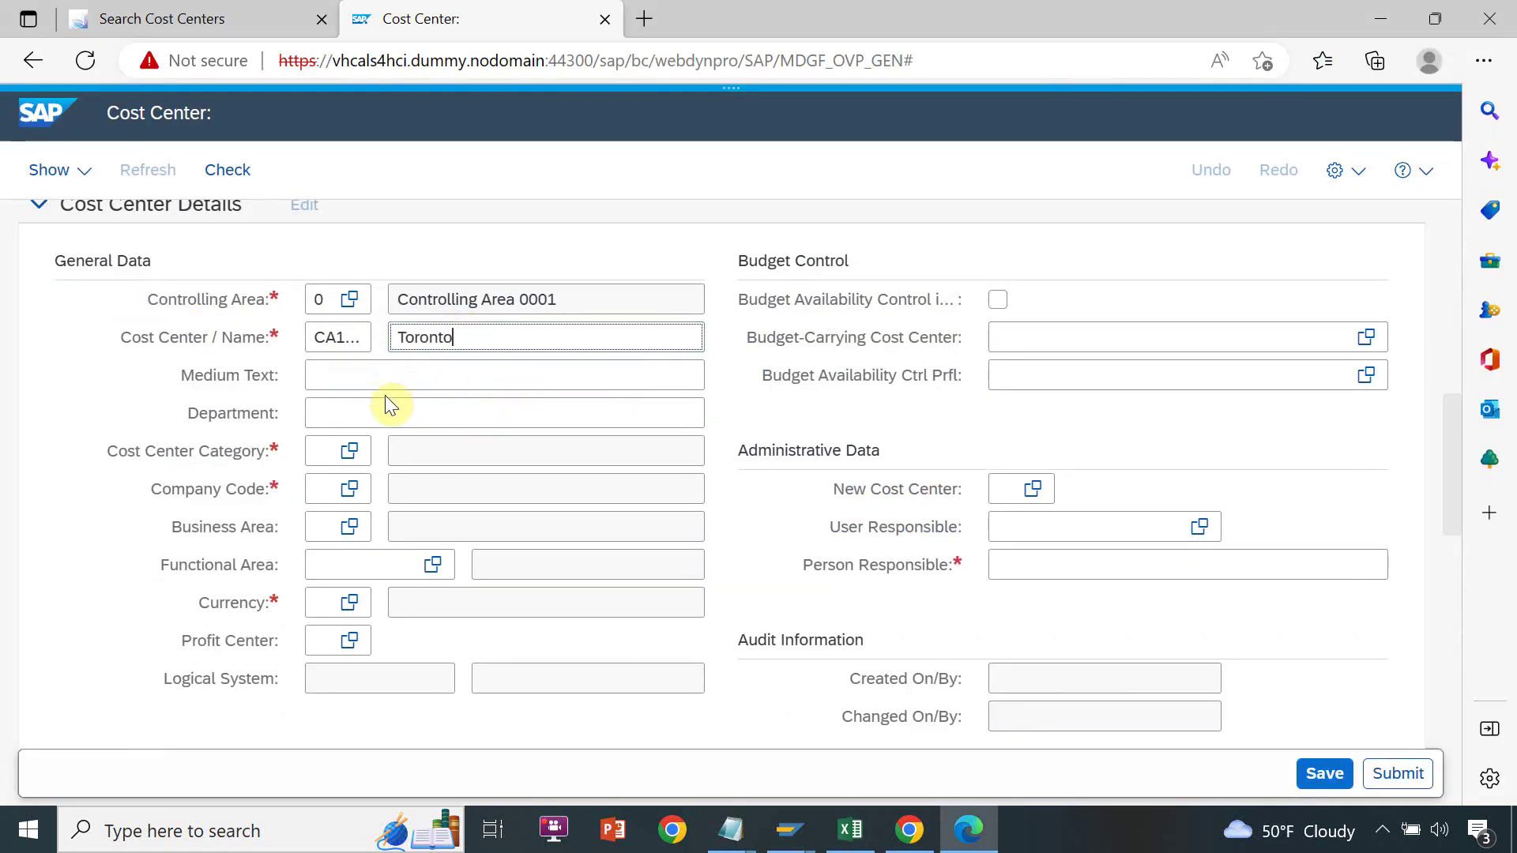
pyautogui.click(348, 457)
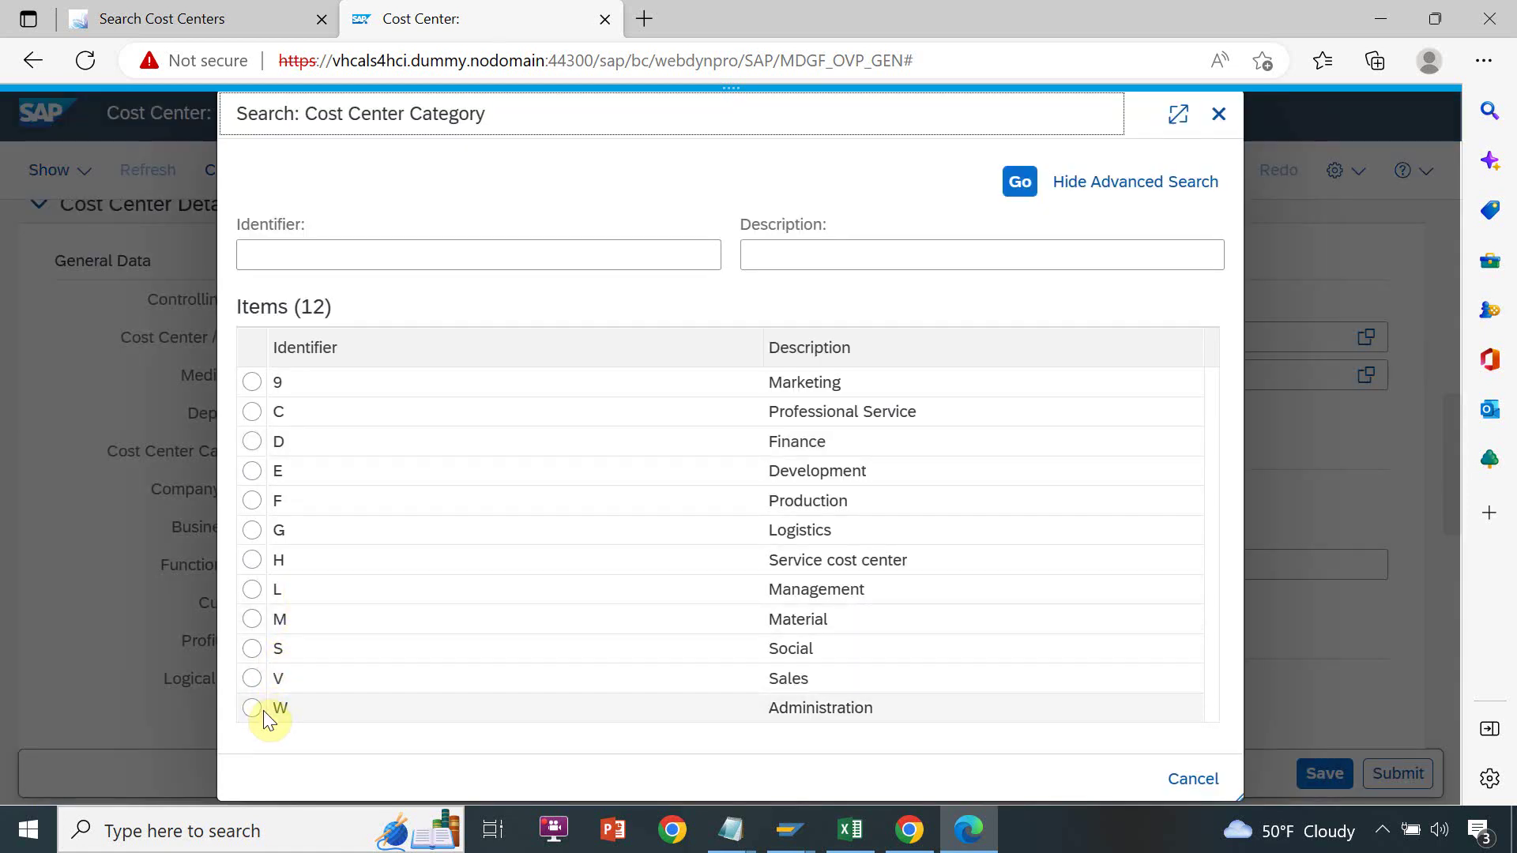
pyautogui.click(278, 678)
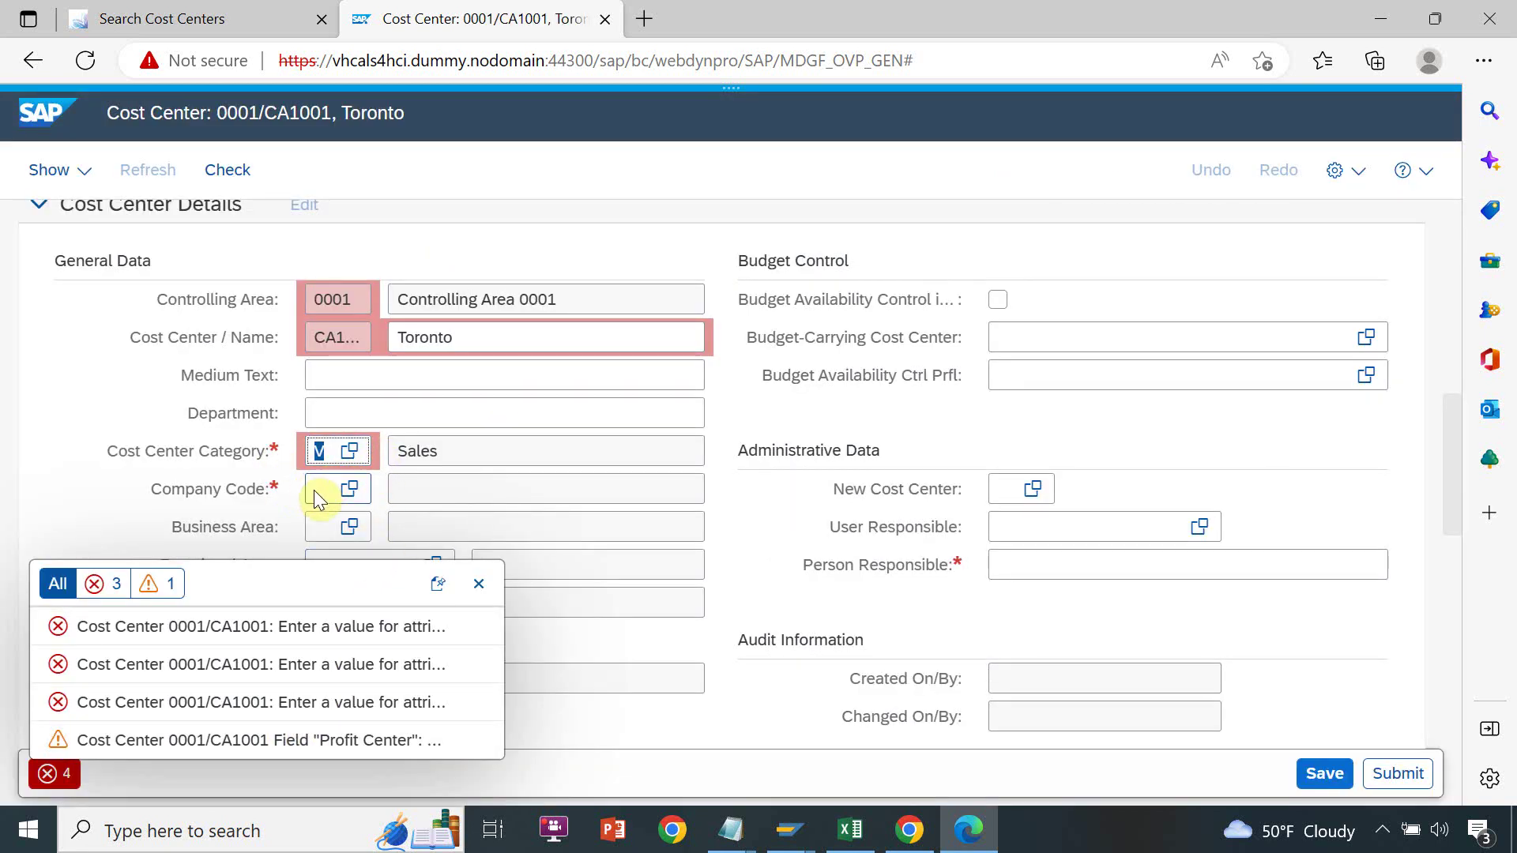
# Set the company code to 0001 (SAP A.G.) and enter the responsible person's name in Person Responsible
pyautogui.click(353, 496)
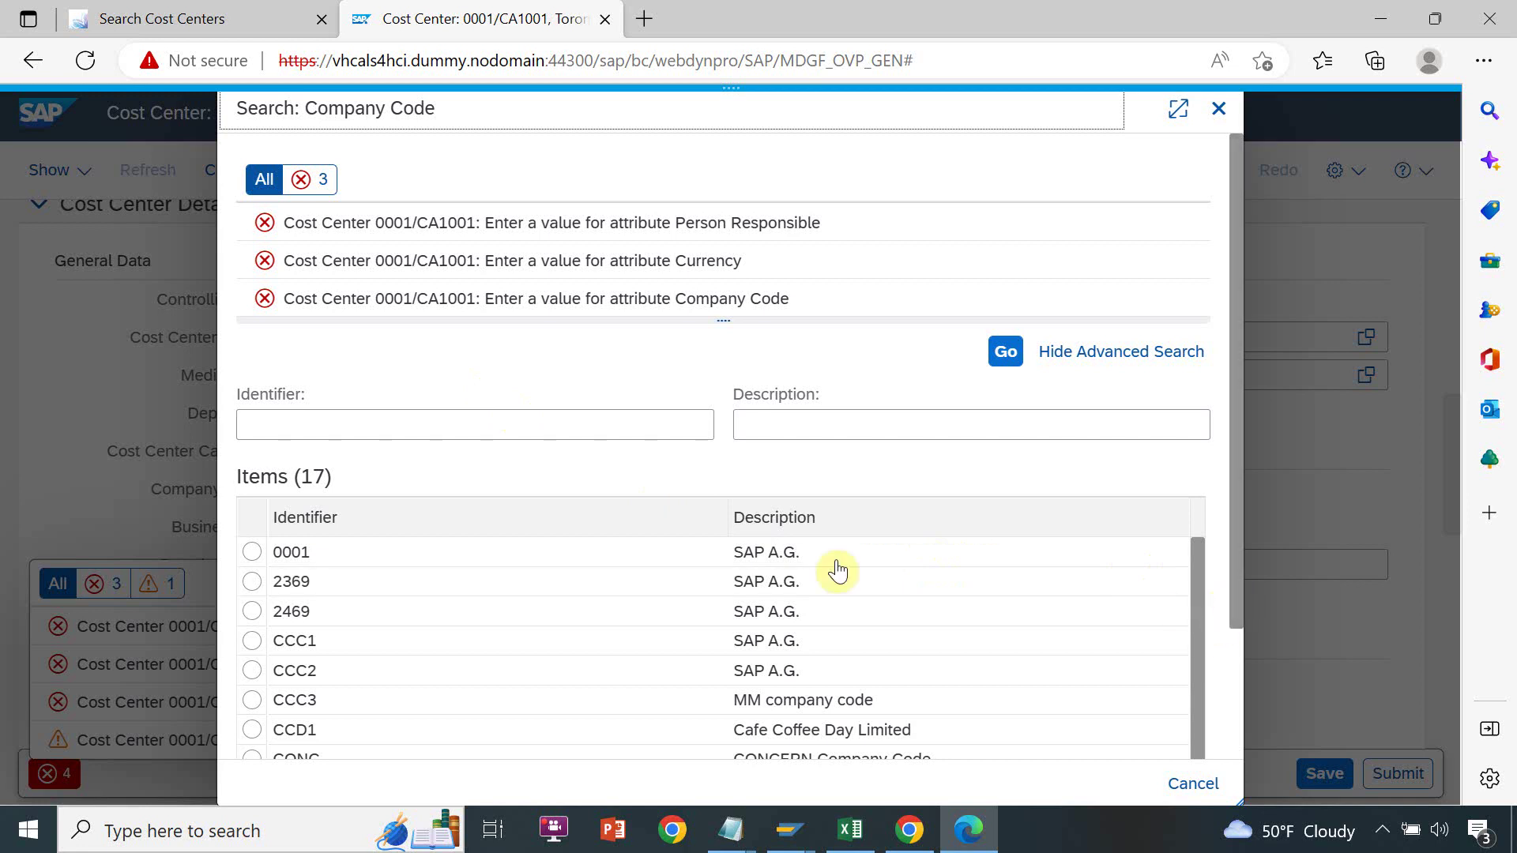
pyautogui.click(294, 557)
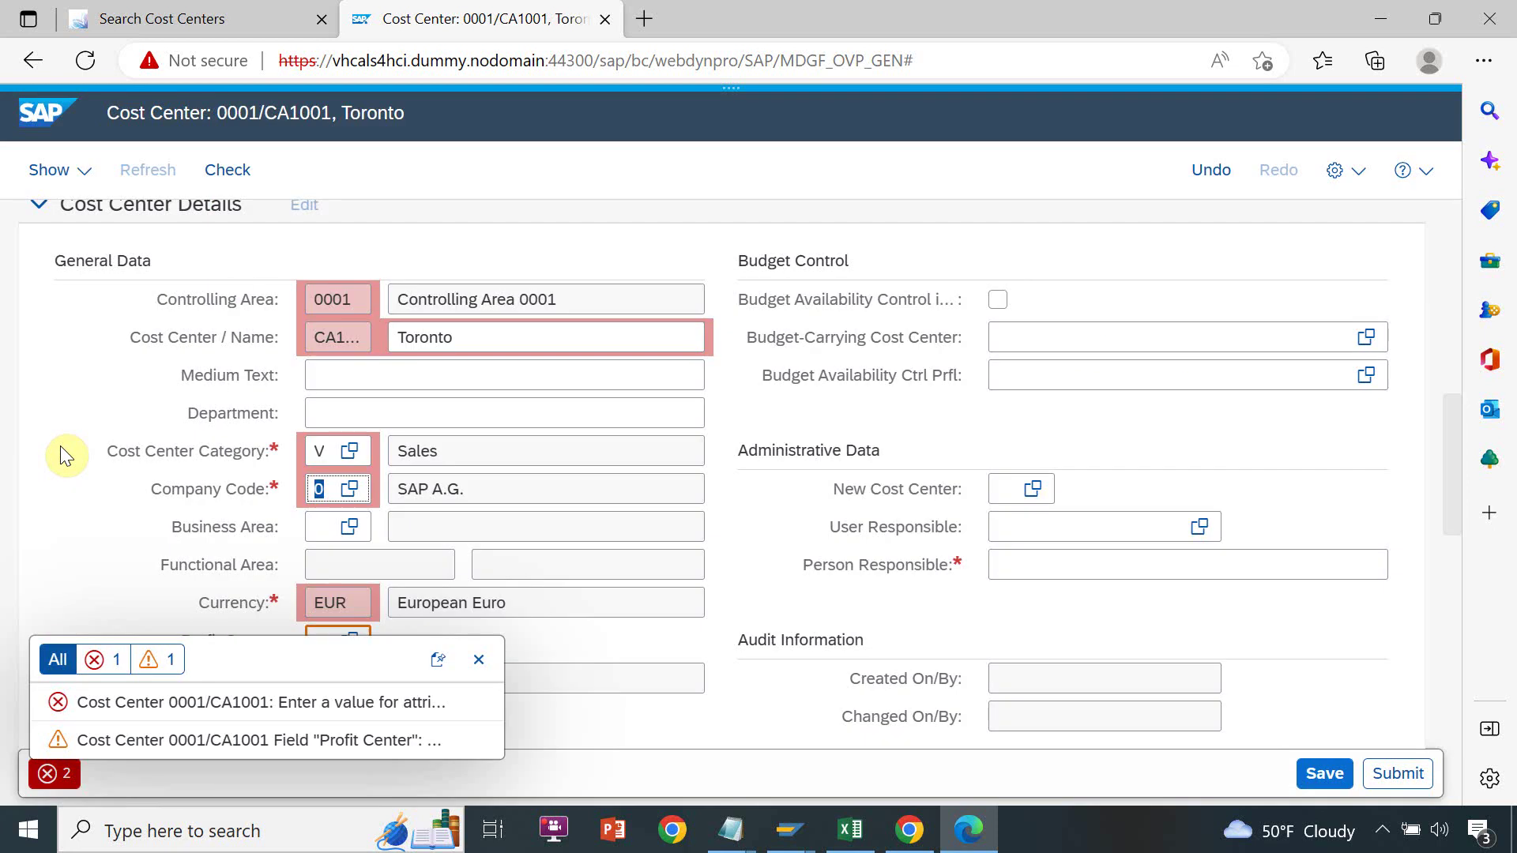
pyautogui.click(478, 659)
pyautogui.click(1075, 566)
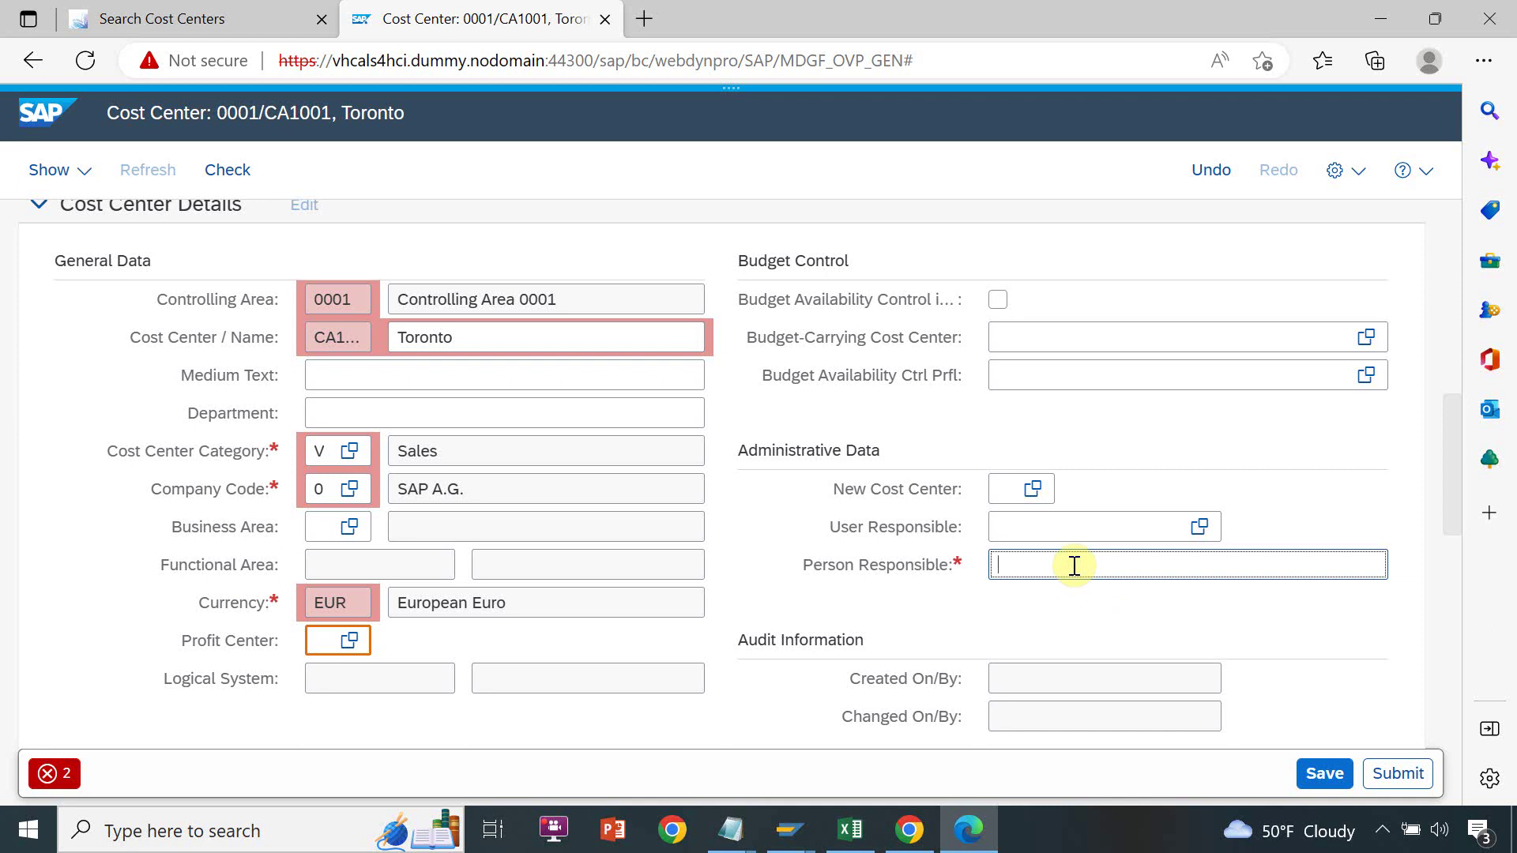
pyautogui.write('User')
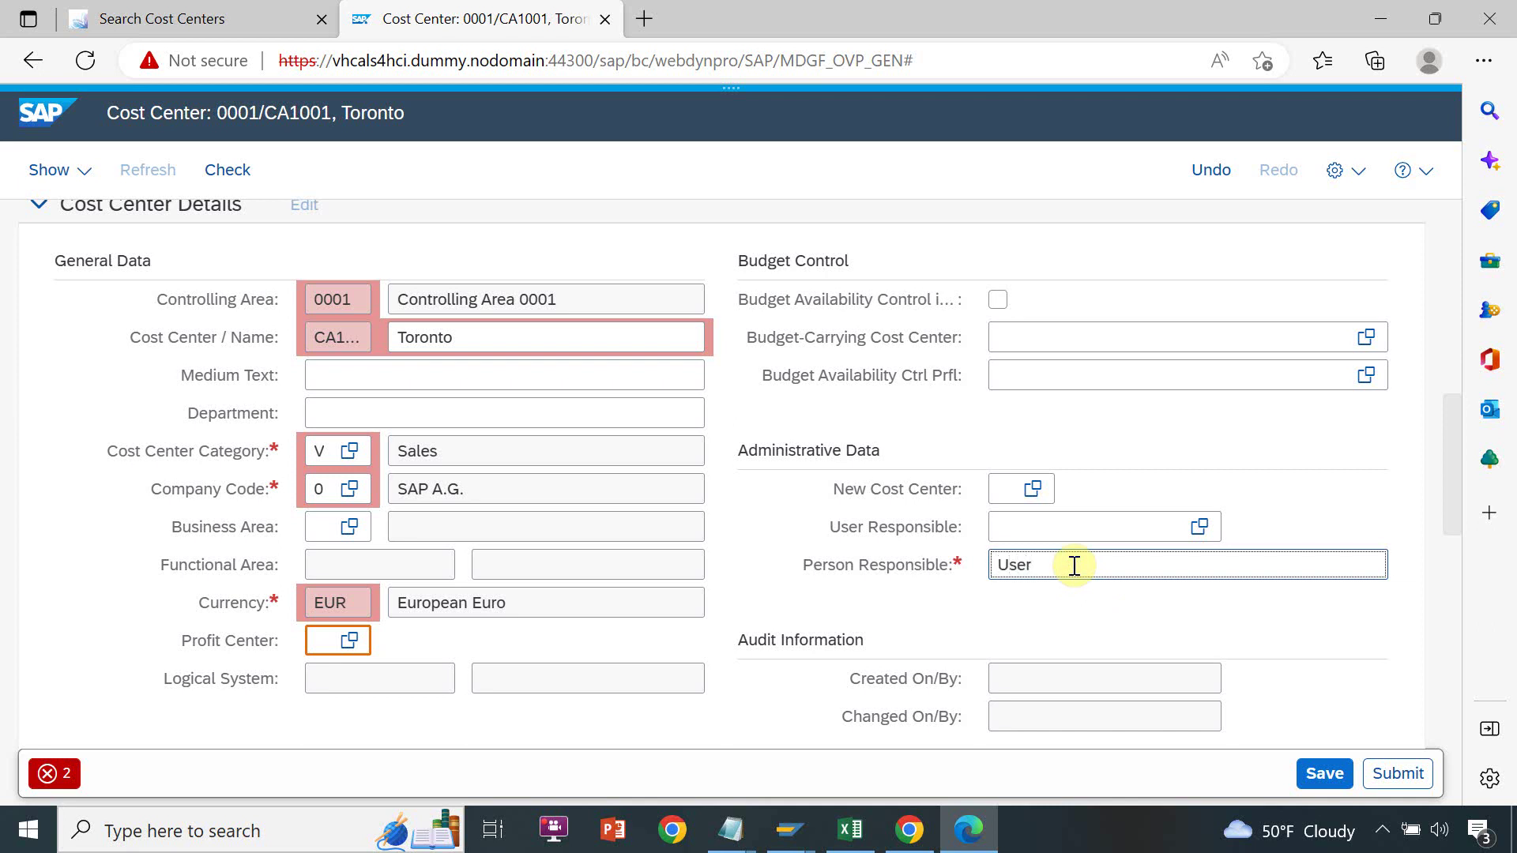
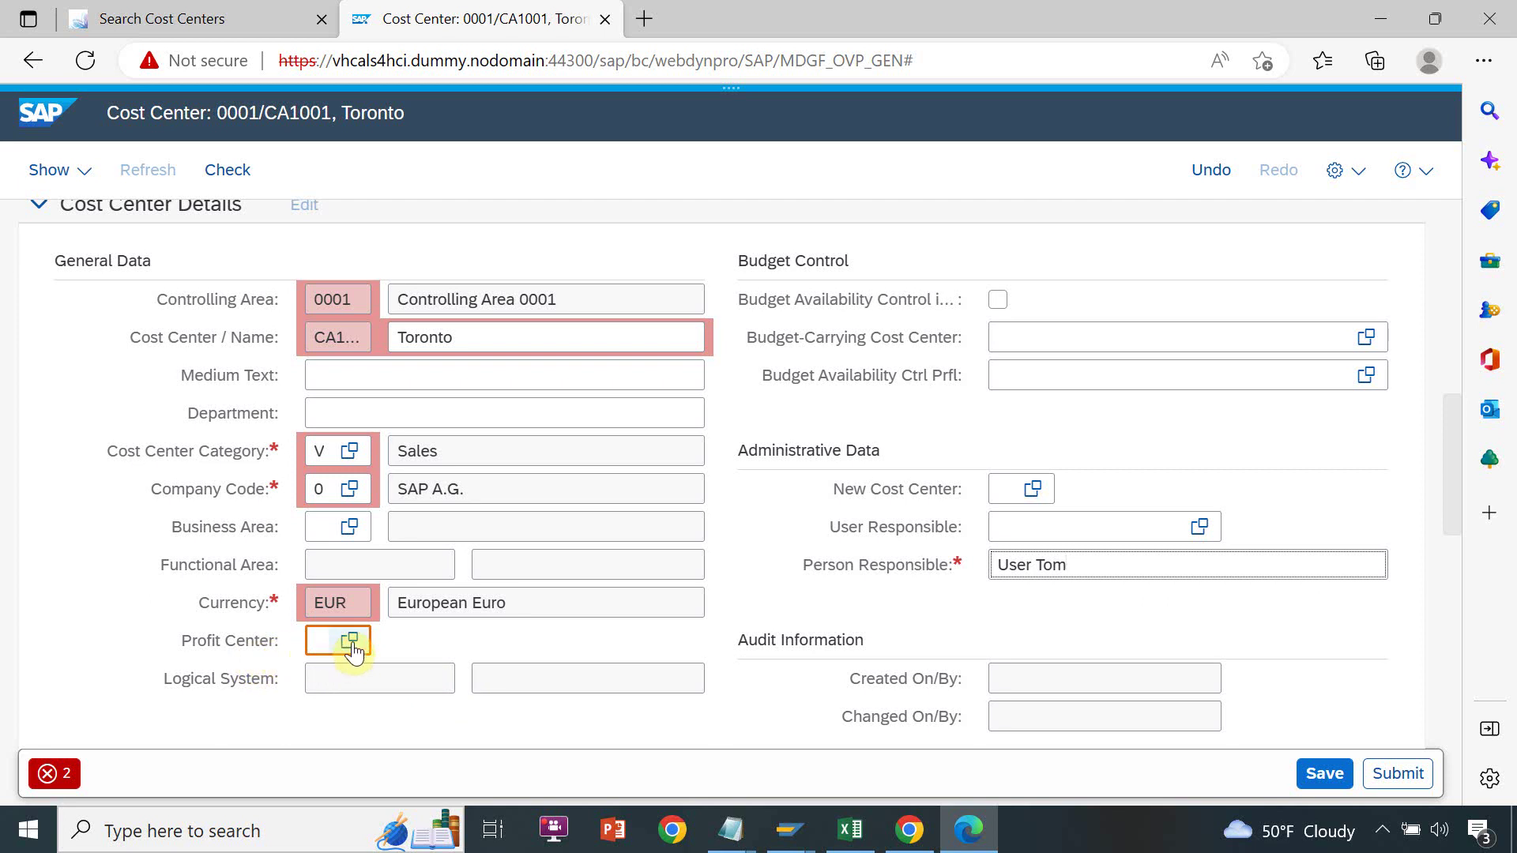
# Assign profit center PC001 to the cost center and check the entered data for errors
pyautogui.click(354, 650)
pyautogui.click(353, 644)
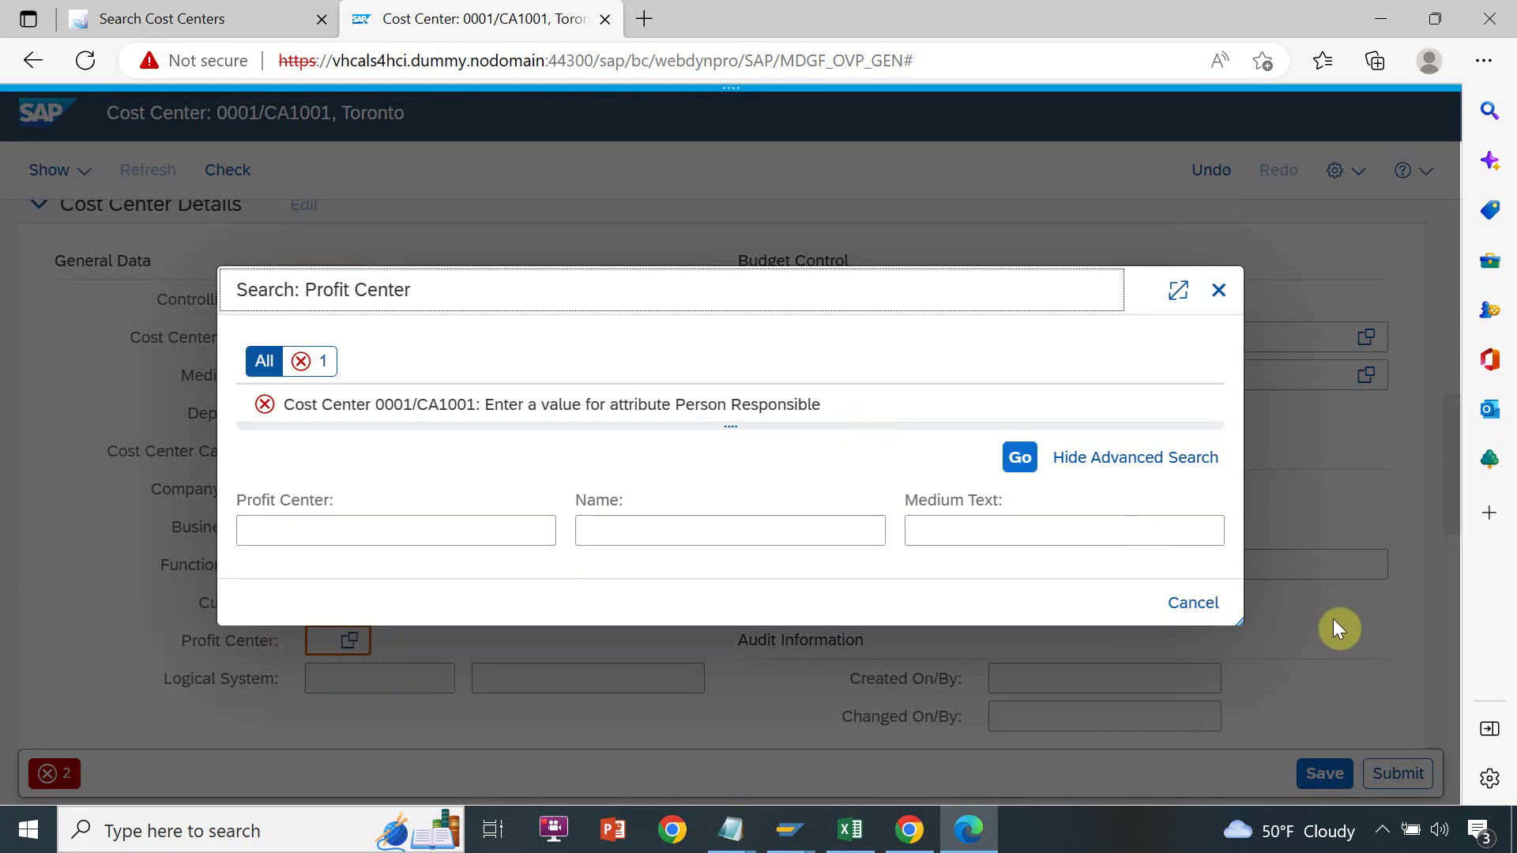
pyautogui.click(1027, 458)
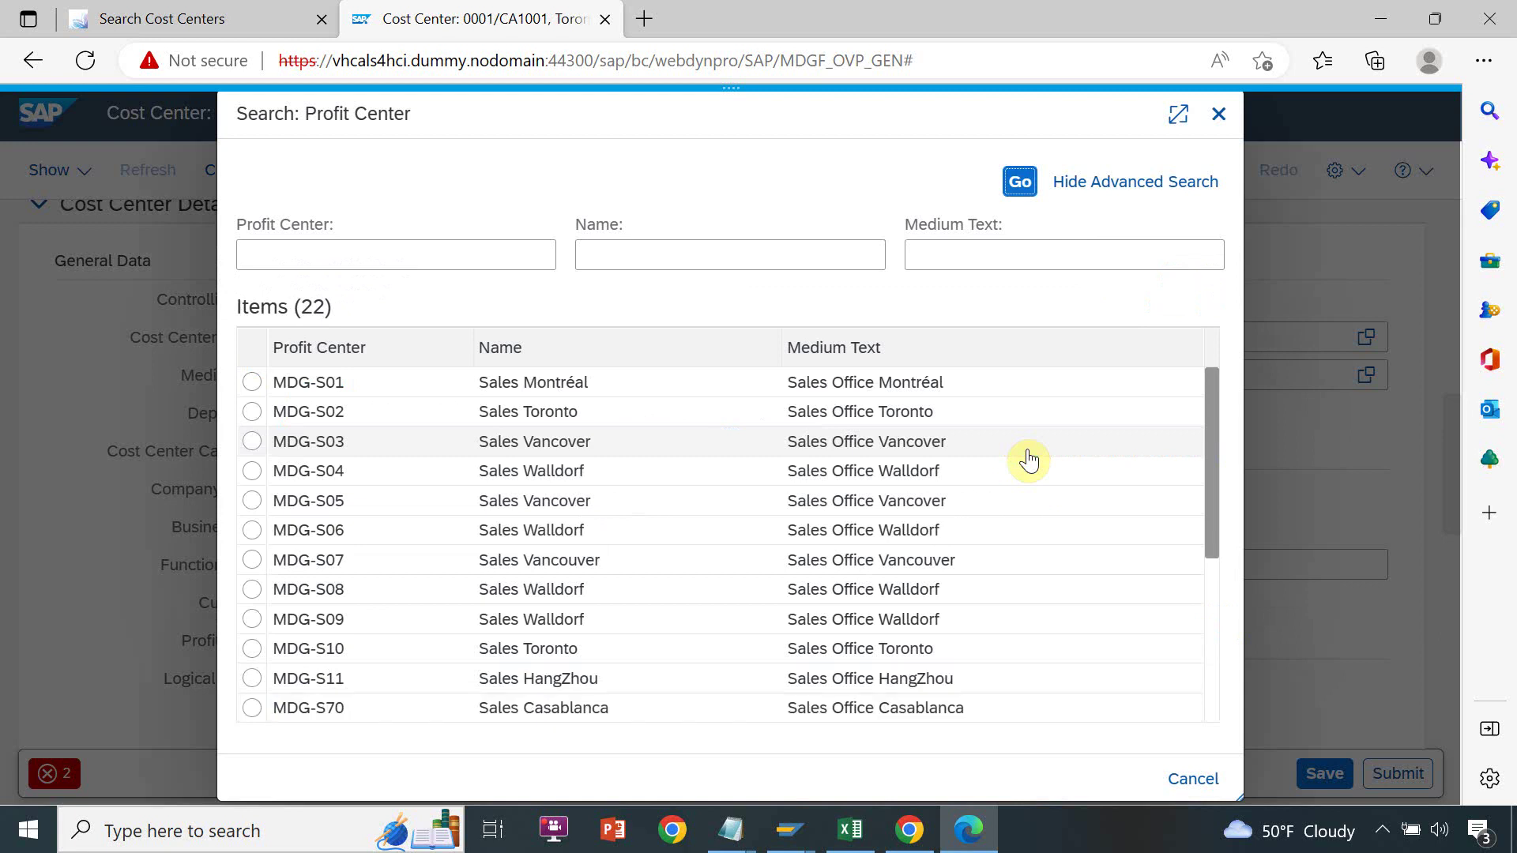
pyautogui.moveTo(1209, 431); pyautogui.dragTo(1213, 667)
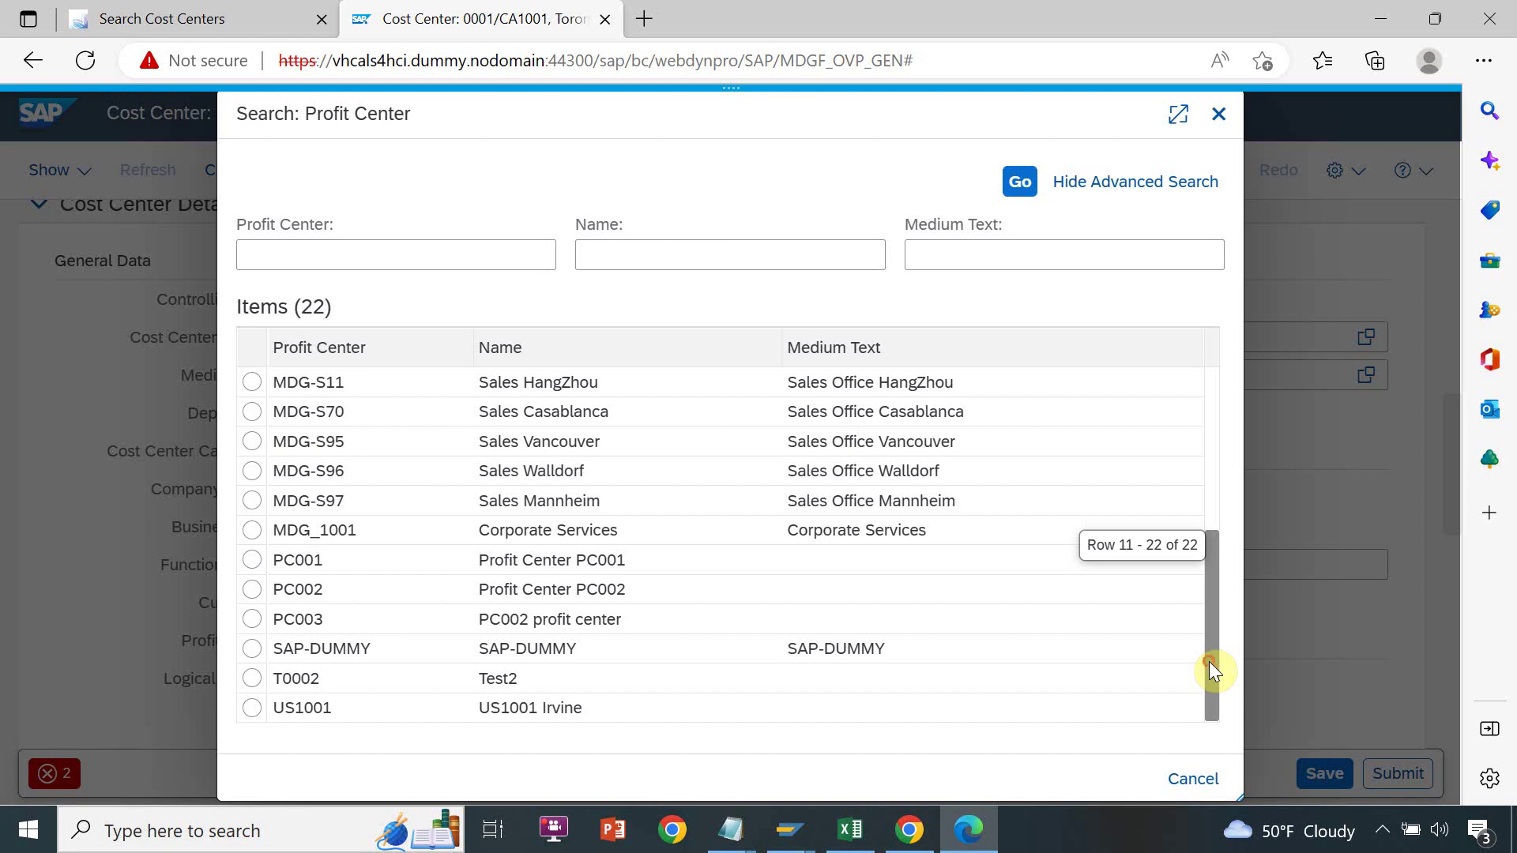
pyautogui.click(303, 563)
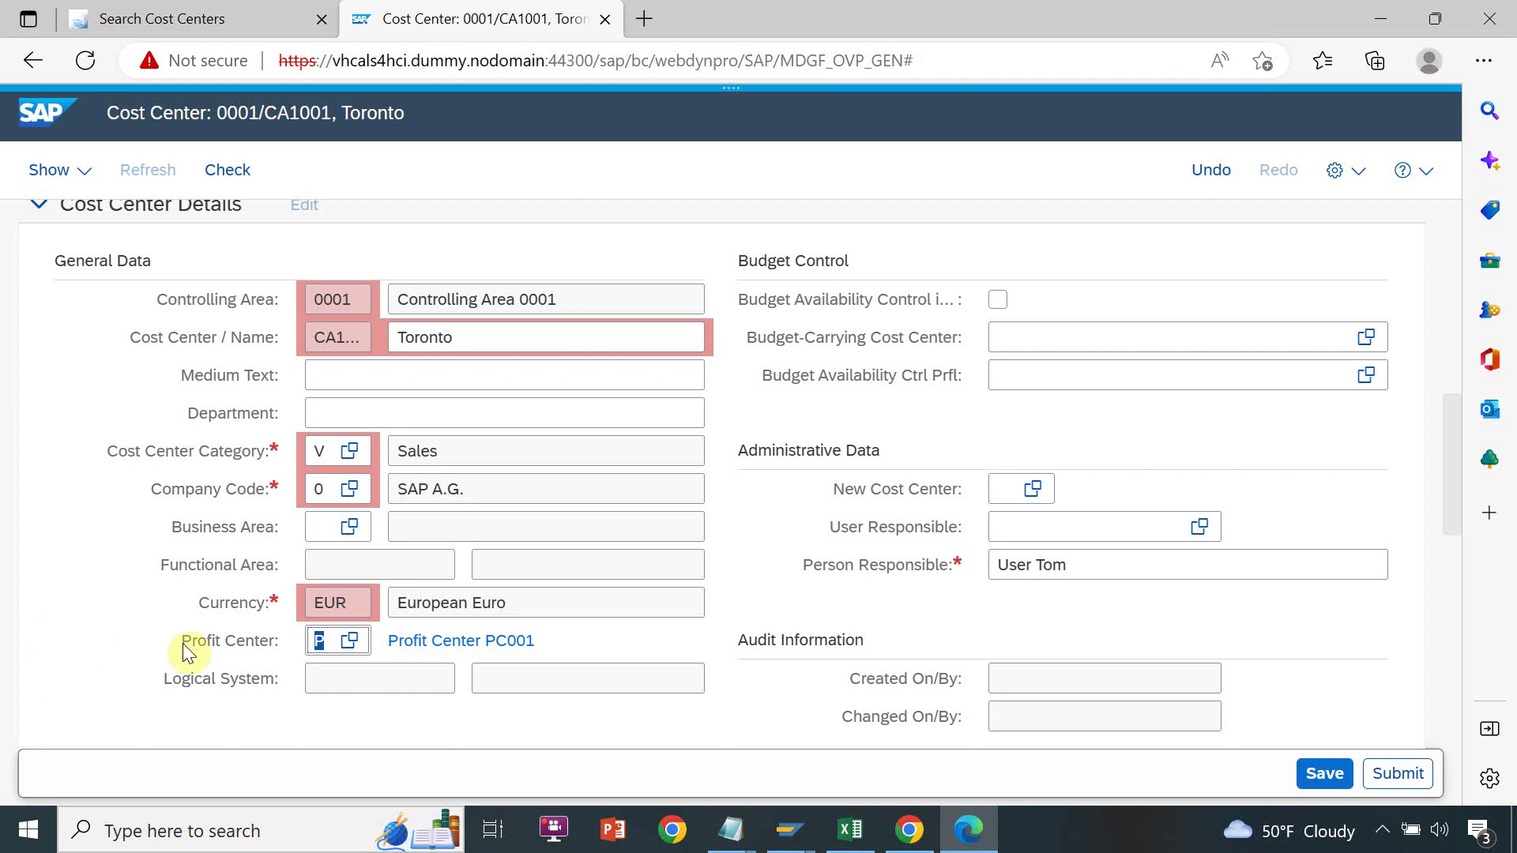
pyautogui.click(1451, 431)
pyautogui.moveTo(1451, 433); pyautogui.dragTo(1448, 506)
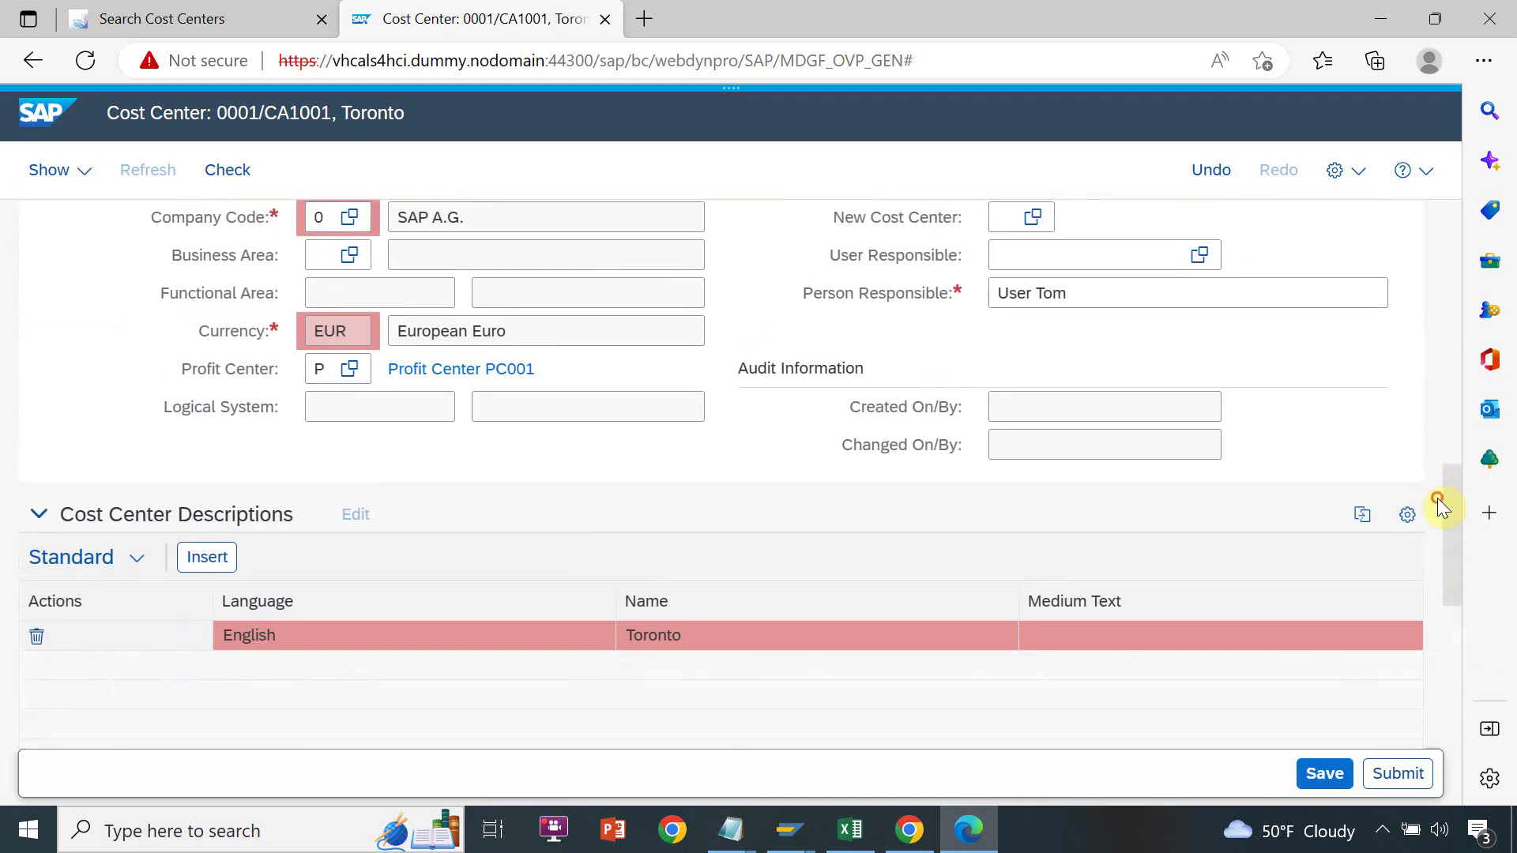
pyautogui.click(227, 171)
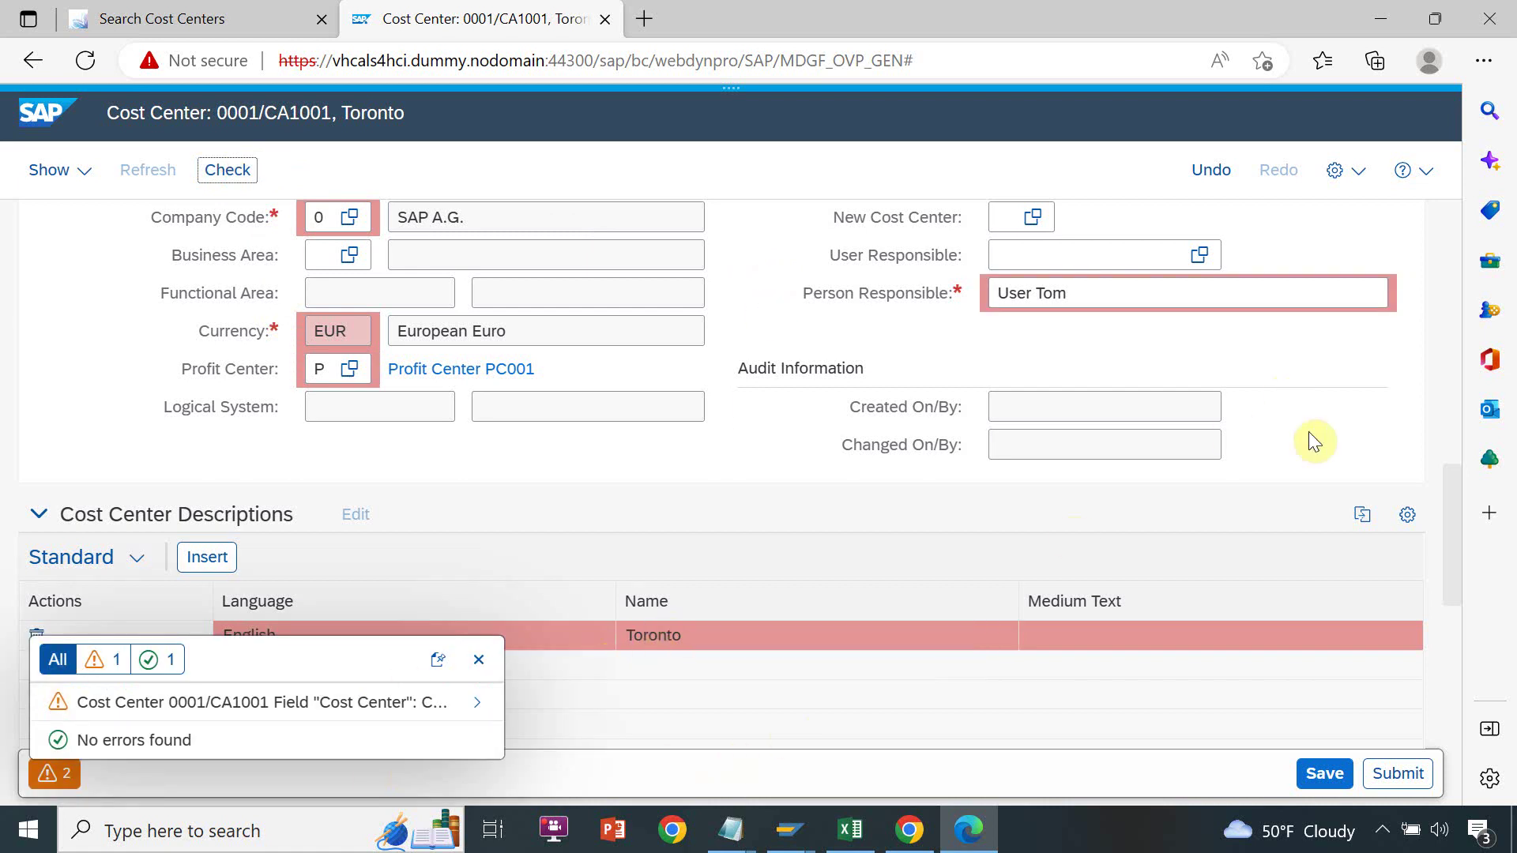
# Add a new cost center group hierarchy assignment and search for the groups in cost center hierarchy ABC
pyautogui.moveTo(1457, 524); pyautogui.dragTo(1463, 677)
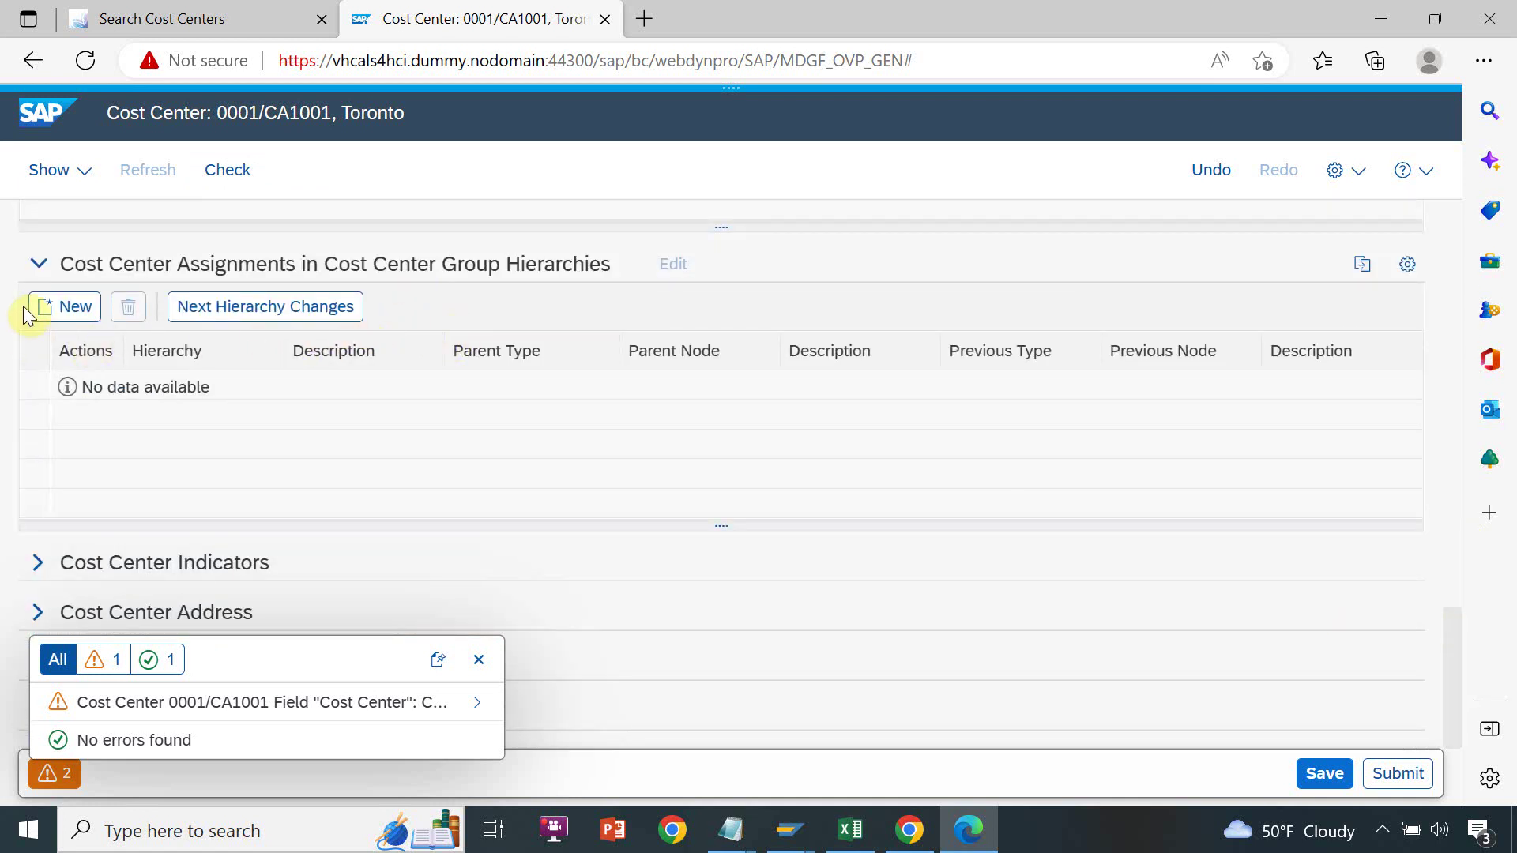
pyautogui.click(75, 309)
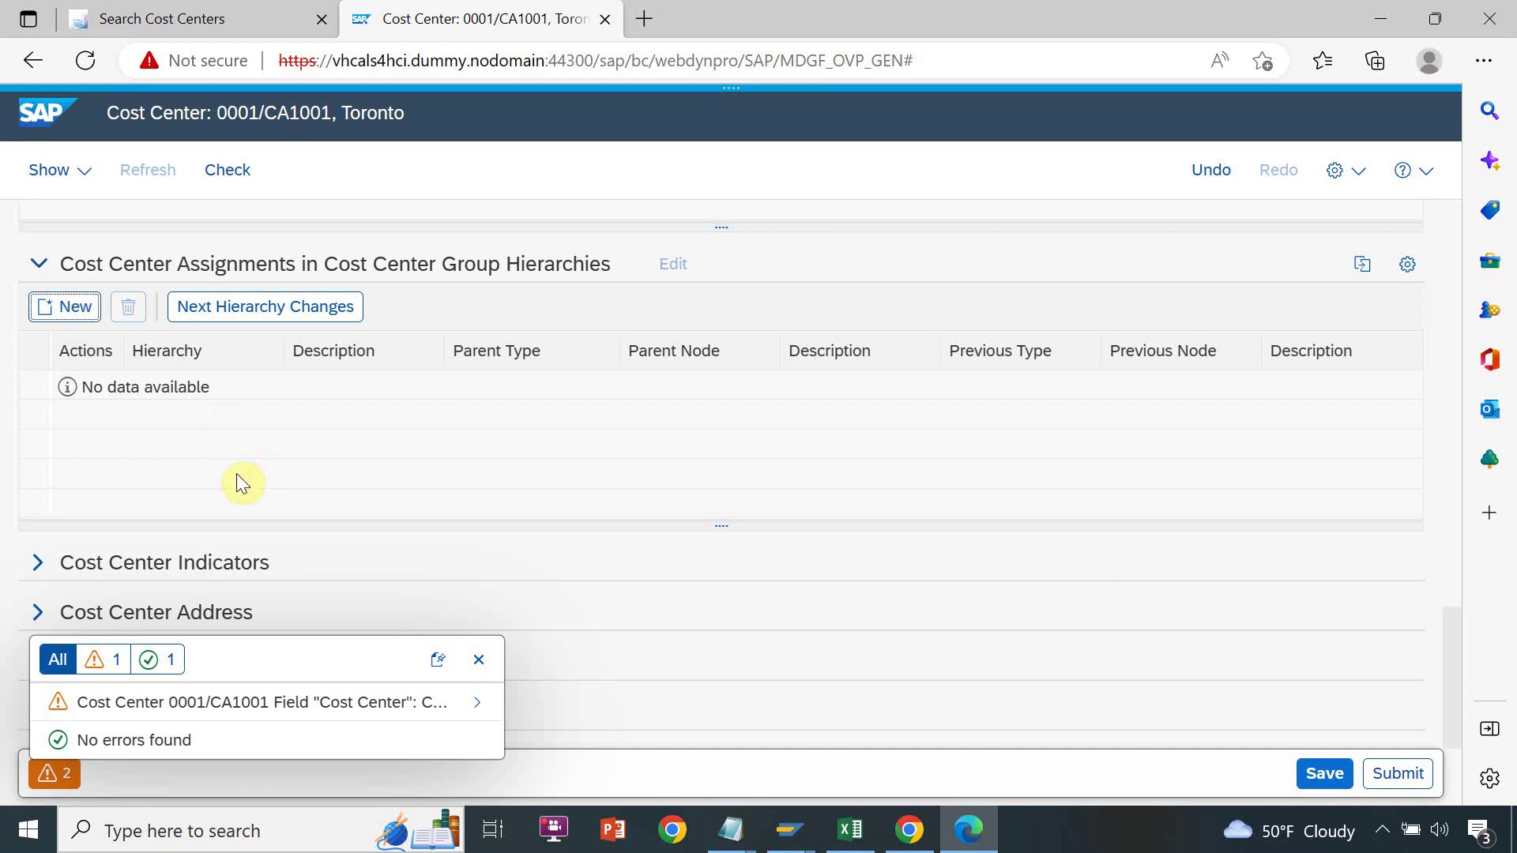
pyautogui.click(67, 387)
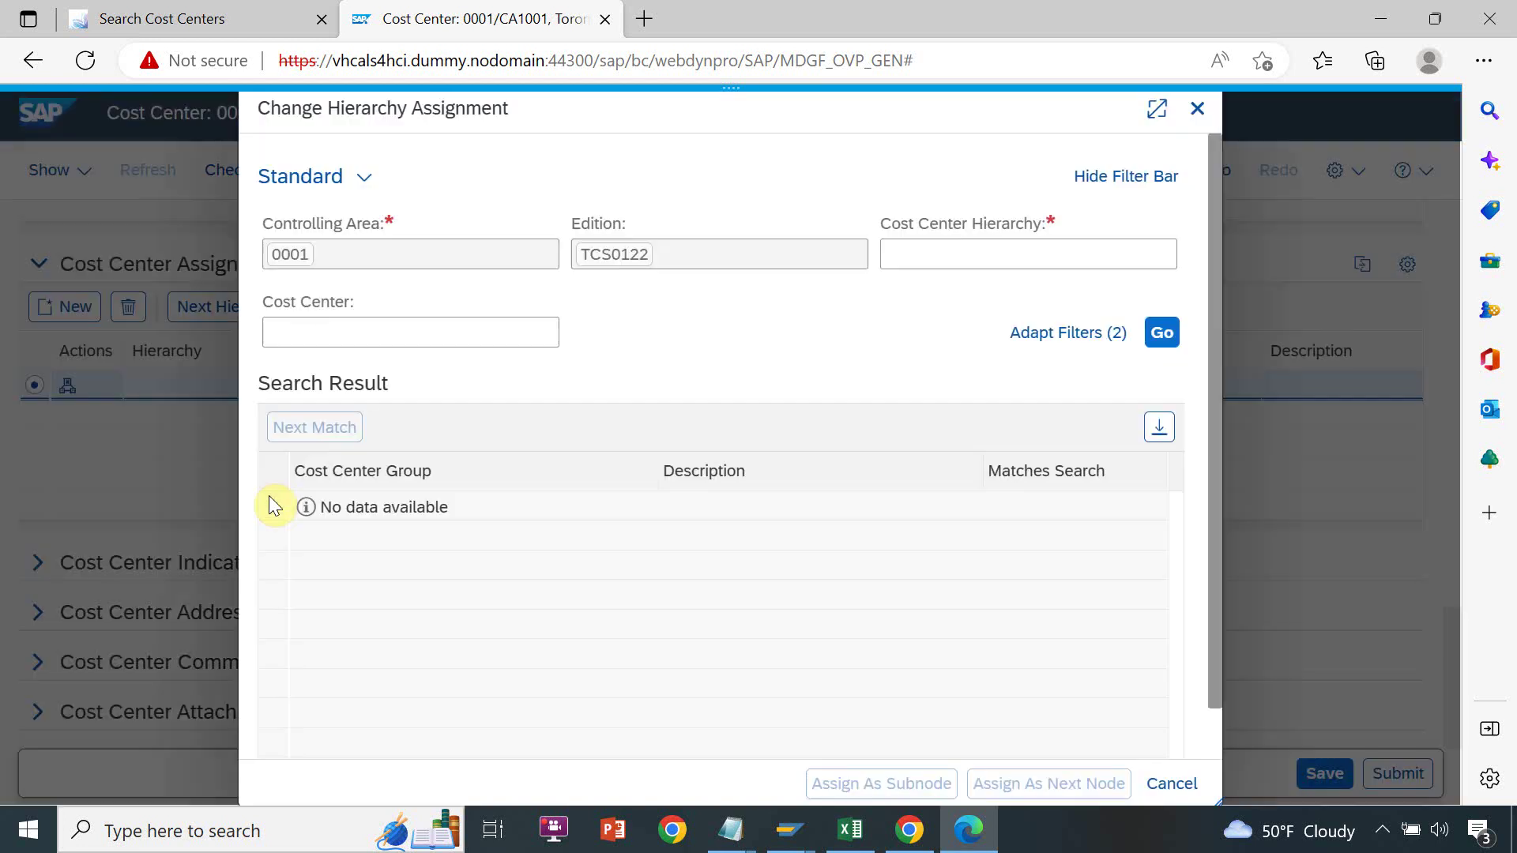
pyautogui.click(1163, 254)
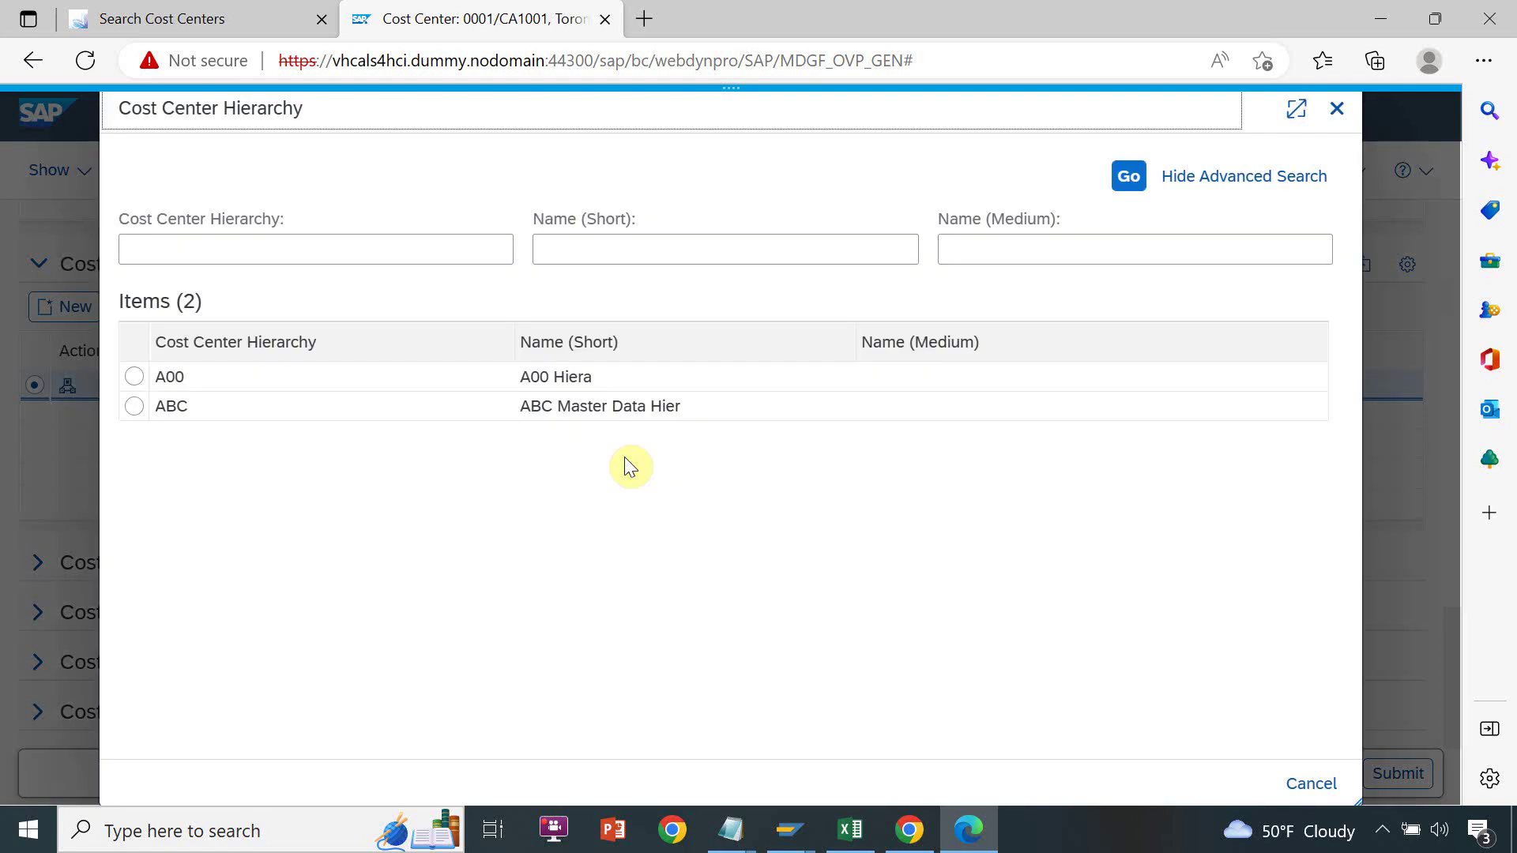
pyautogui.click(165, 407)
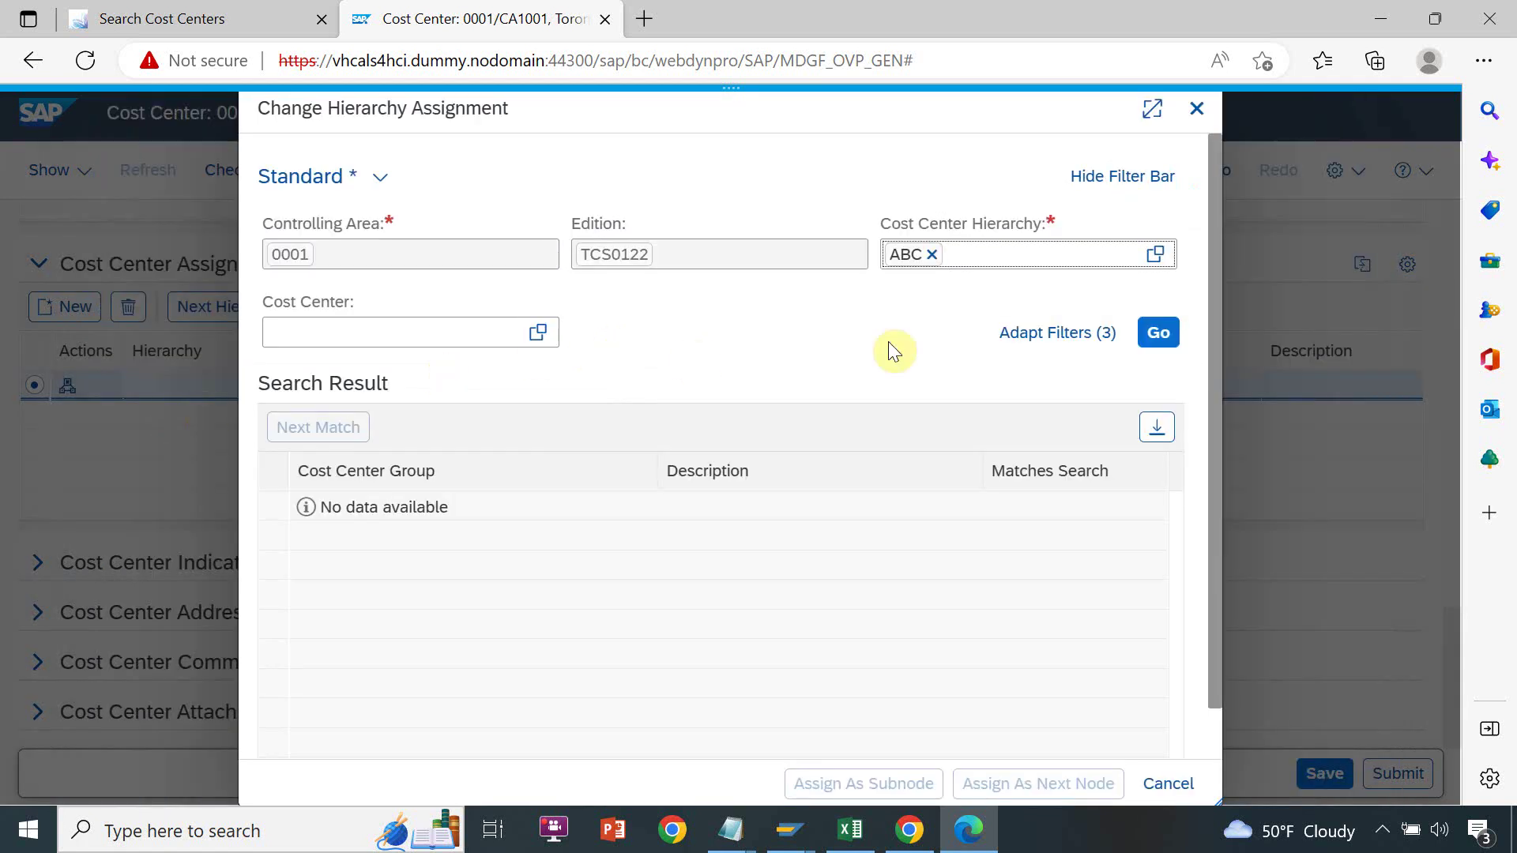
pyautogui.click(1159, 332)
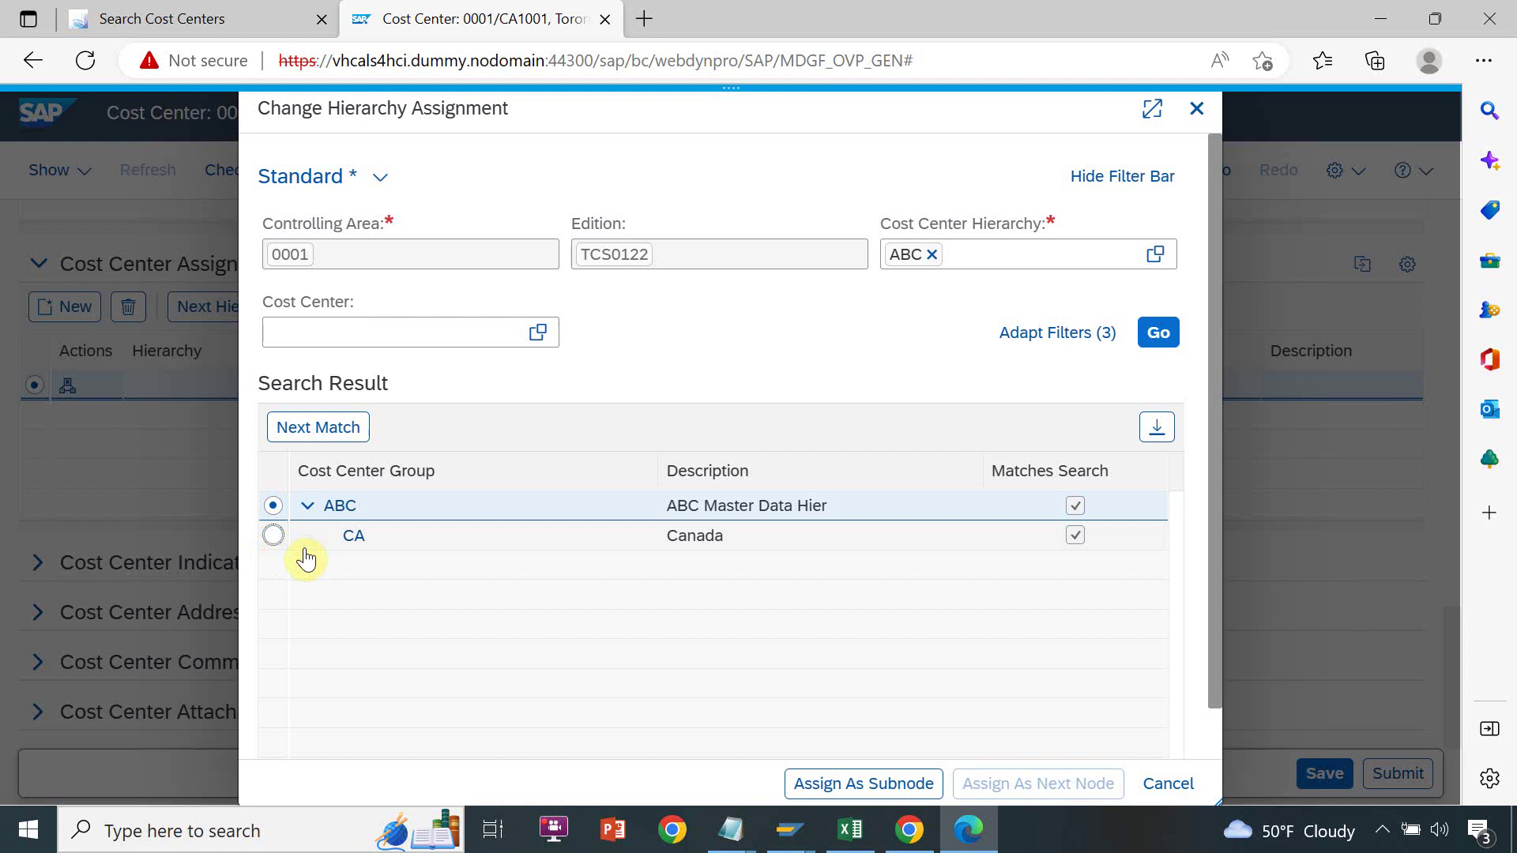
# Compare the planned hierarchy in the Excel workbook and assign the cost center as a subnode of group CA (Canada)
pyautogui.click(308, 540)
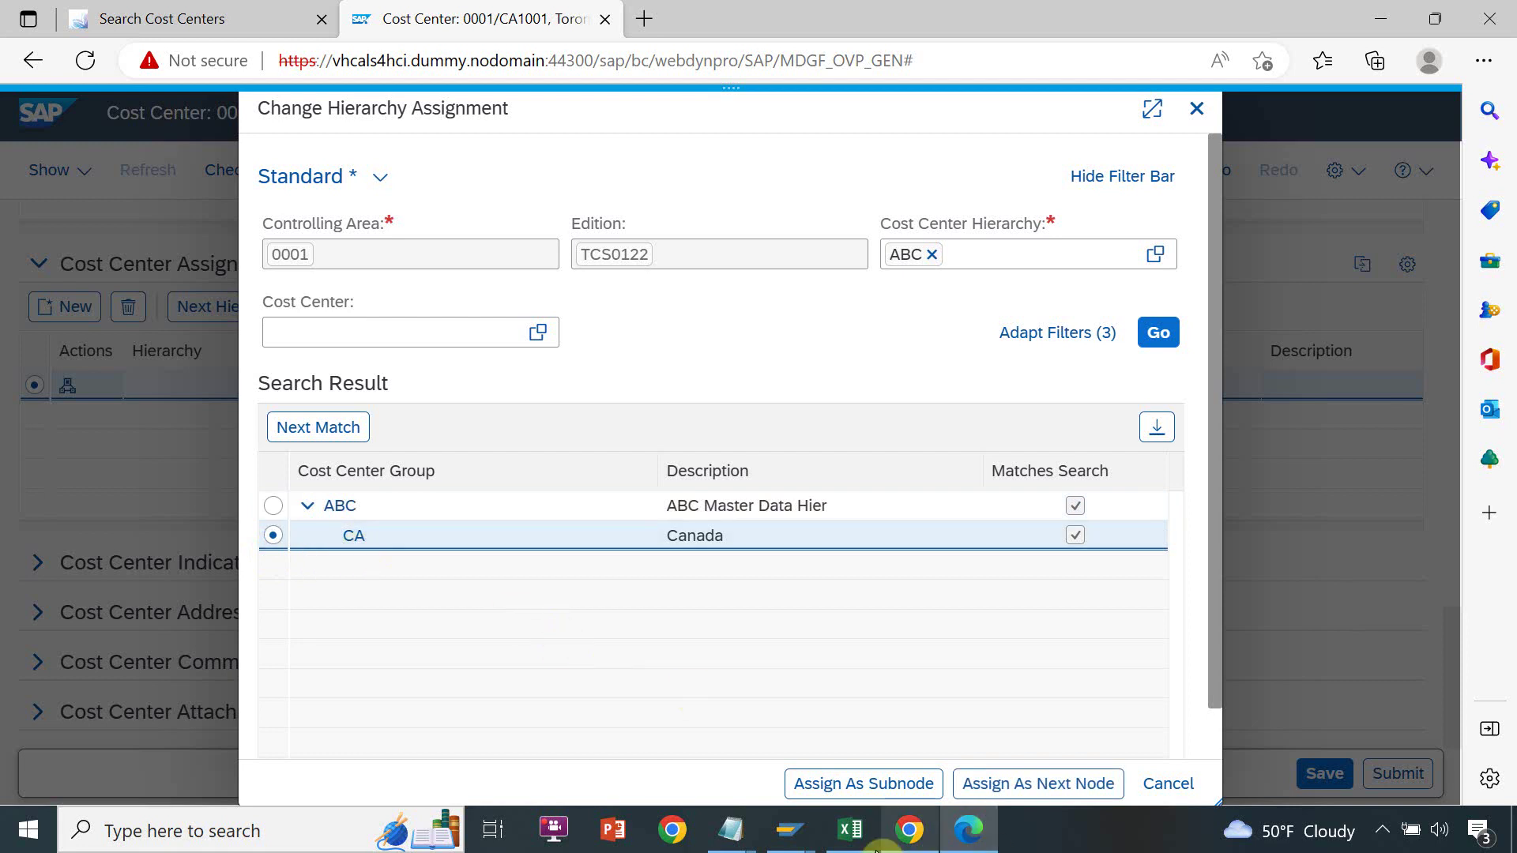
pyautogui.click(850, 830)
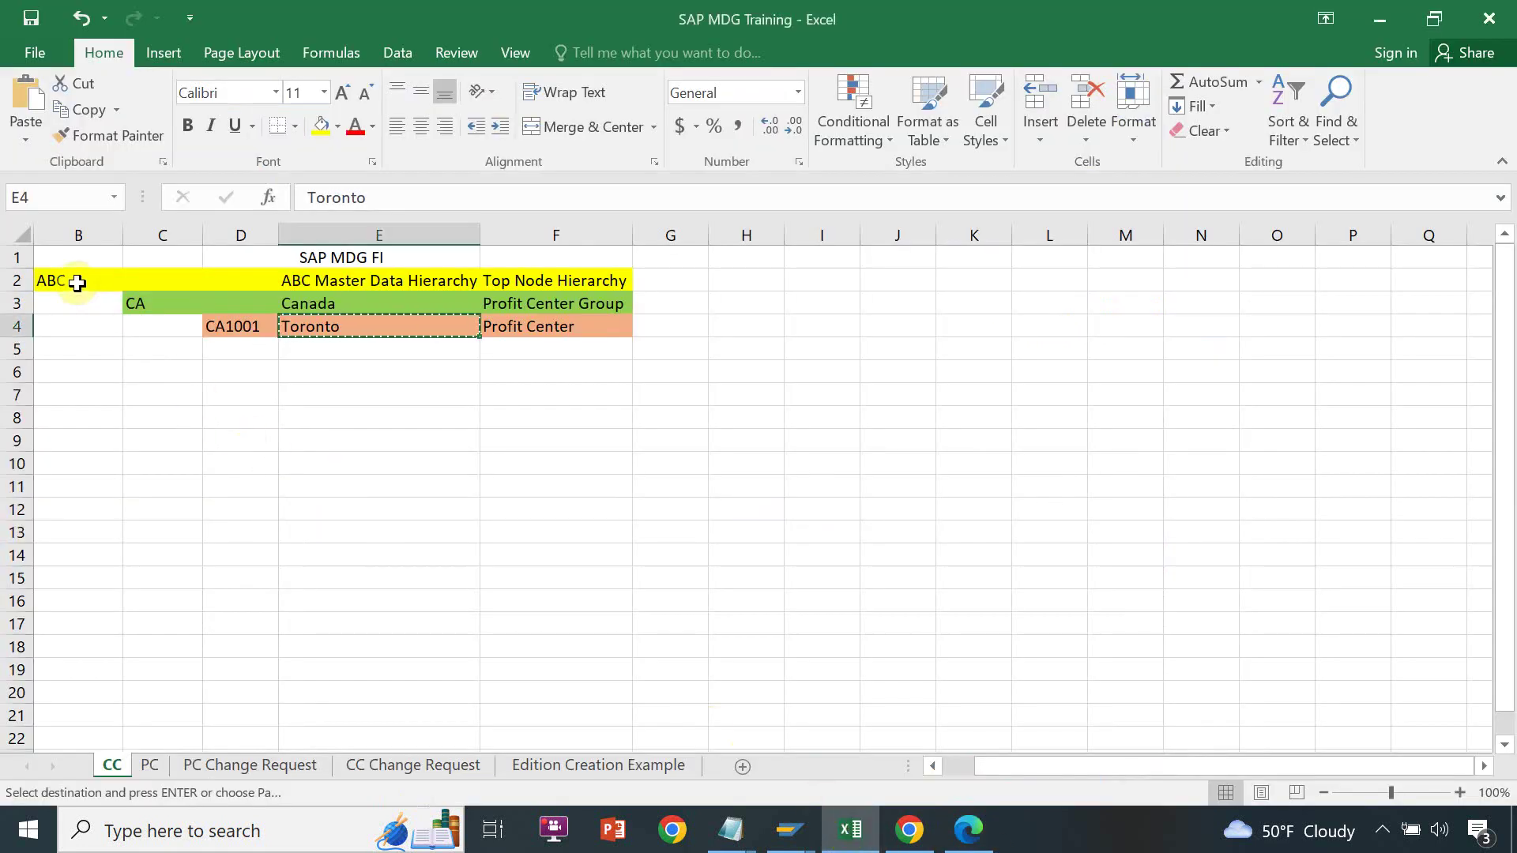
pyautogui.hotkey('alt', 'Tab')
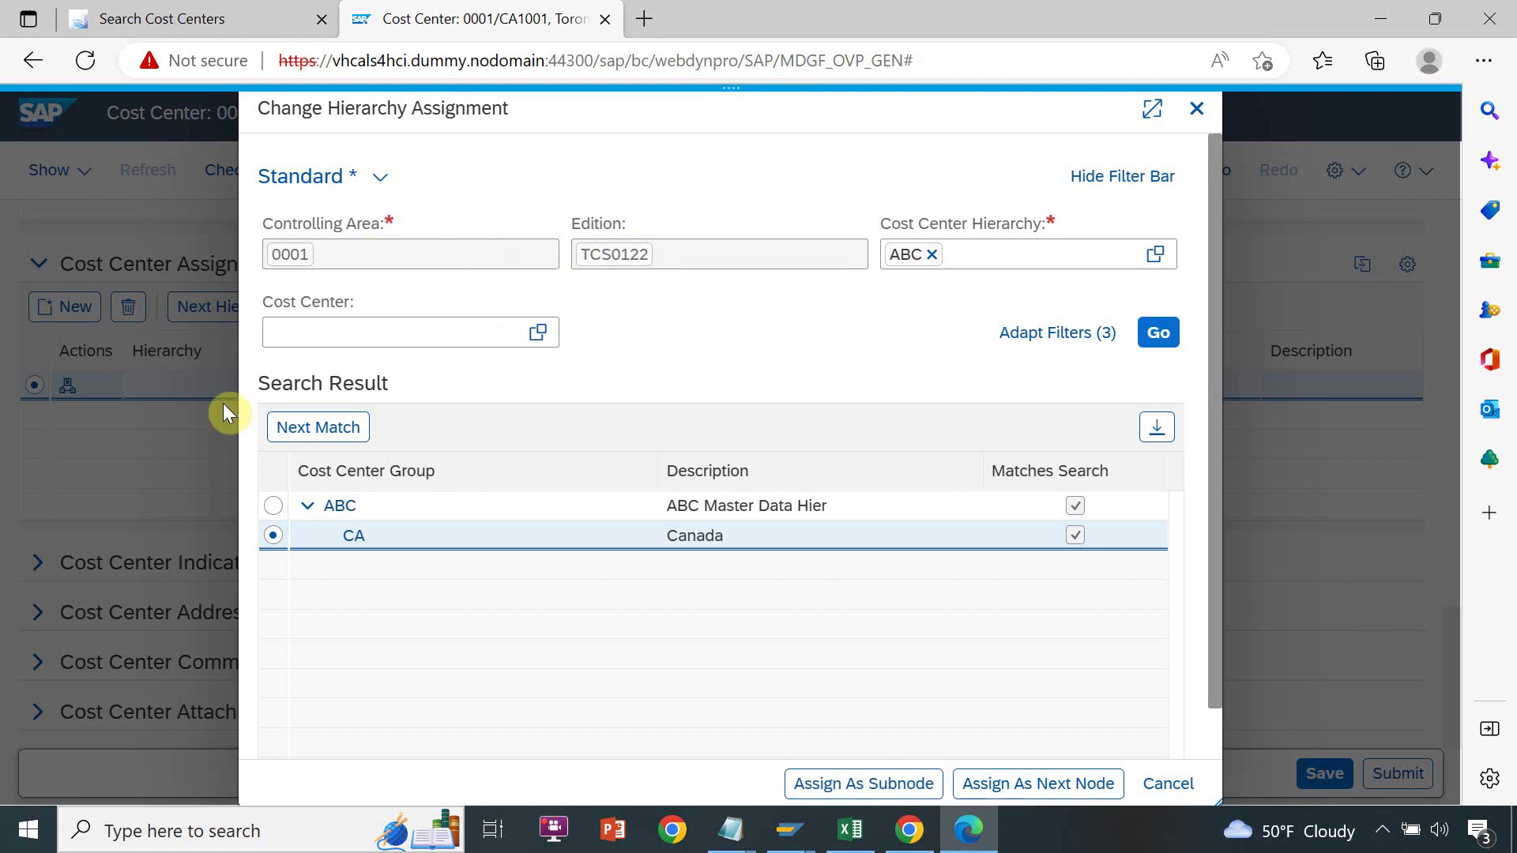
pyautogui.click(850, 830)
pyautogui.click(229, 328)
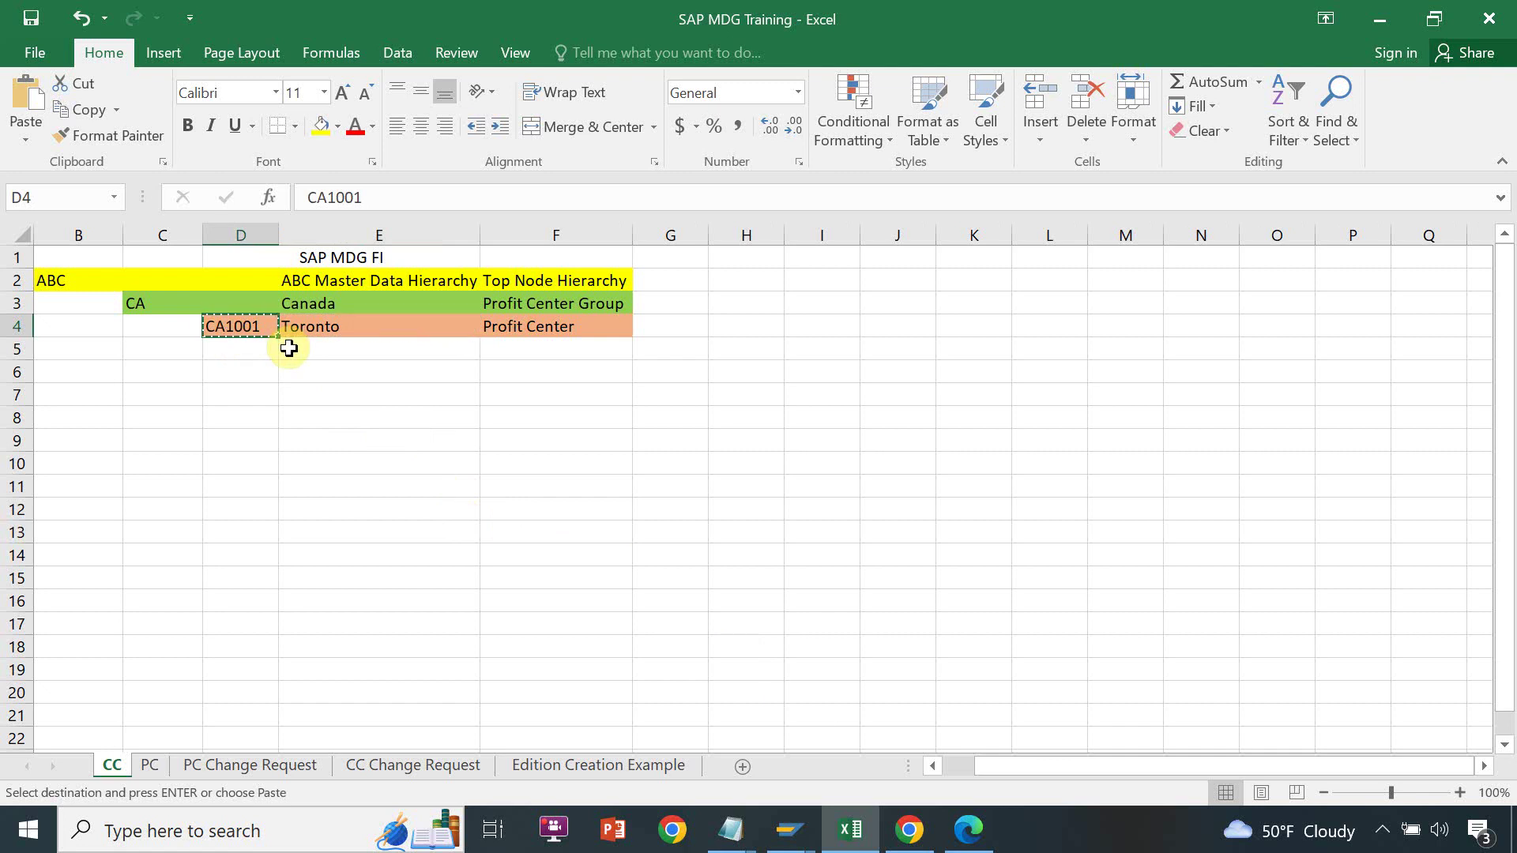
pyautogui.hotkey('alt', 'Tab')
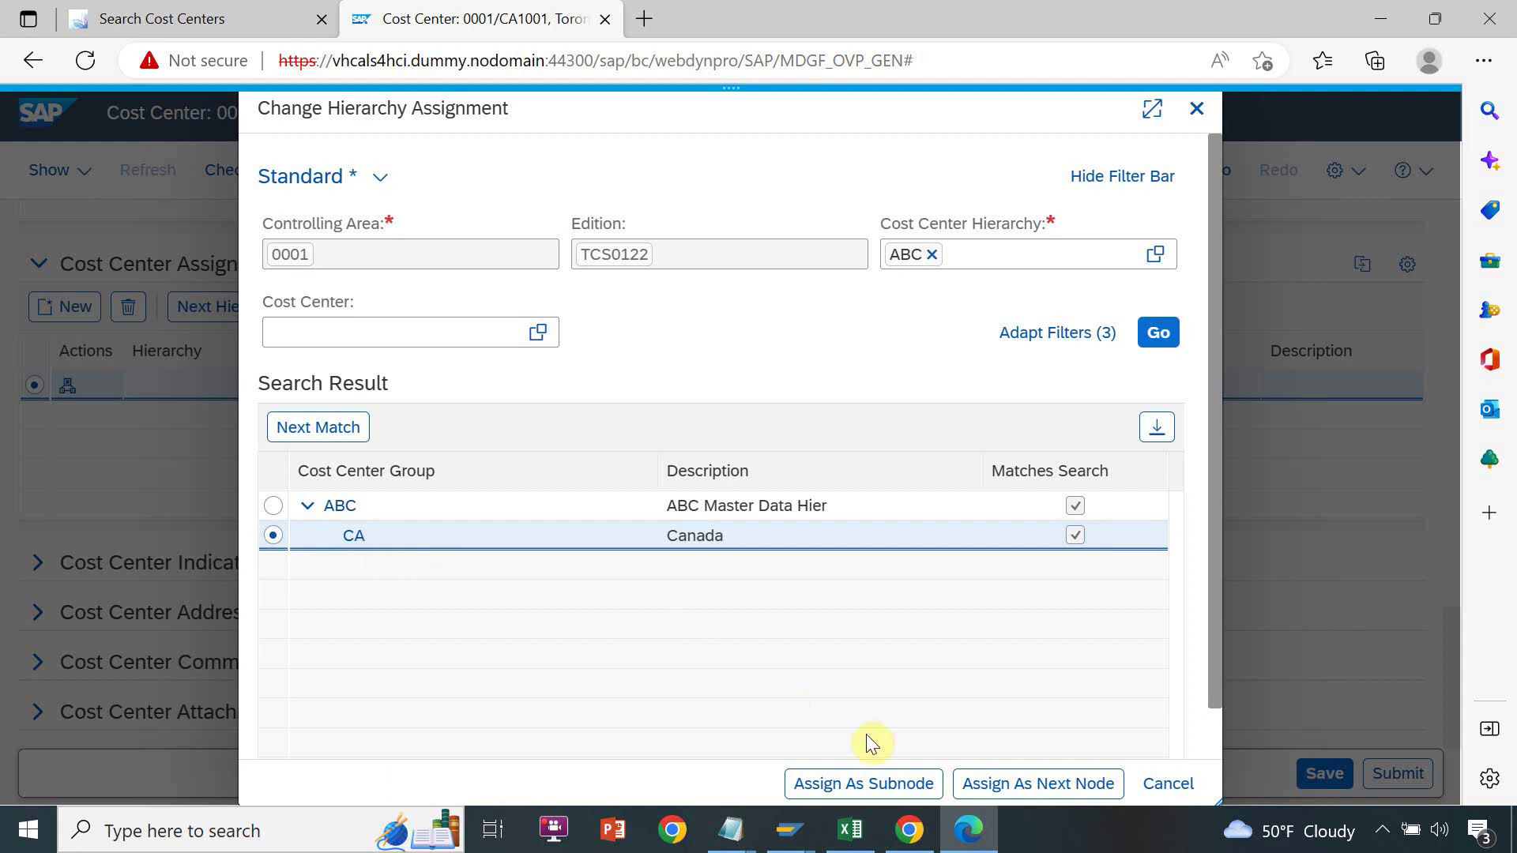
pyautogui.click(884, 786)
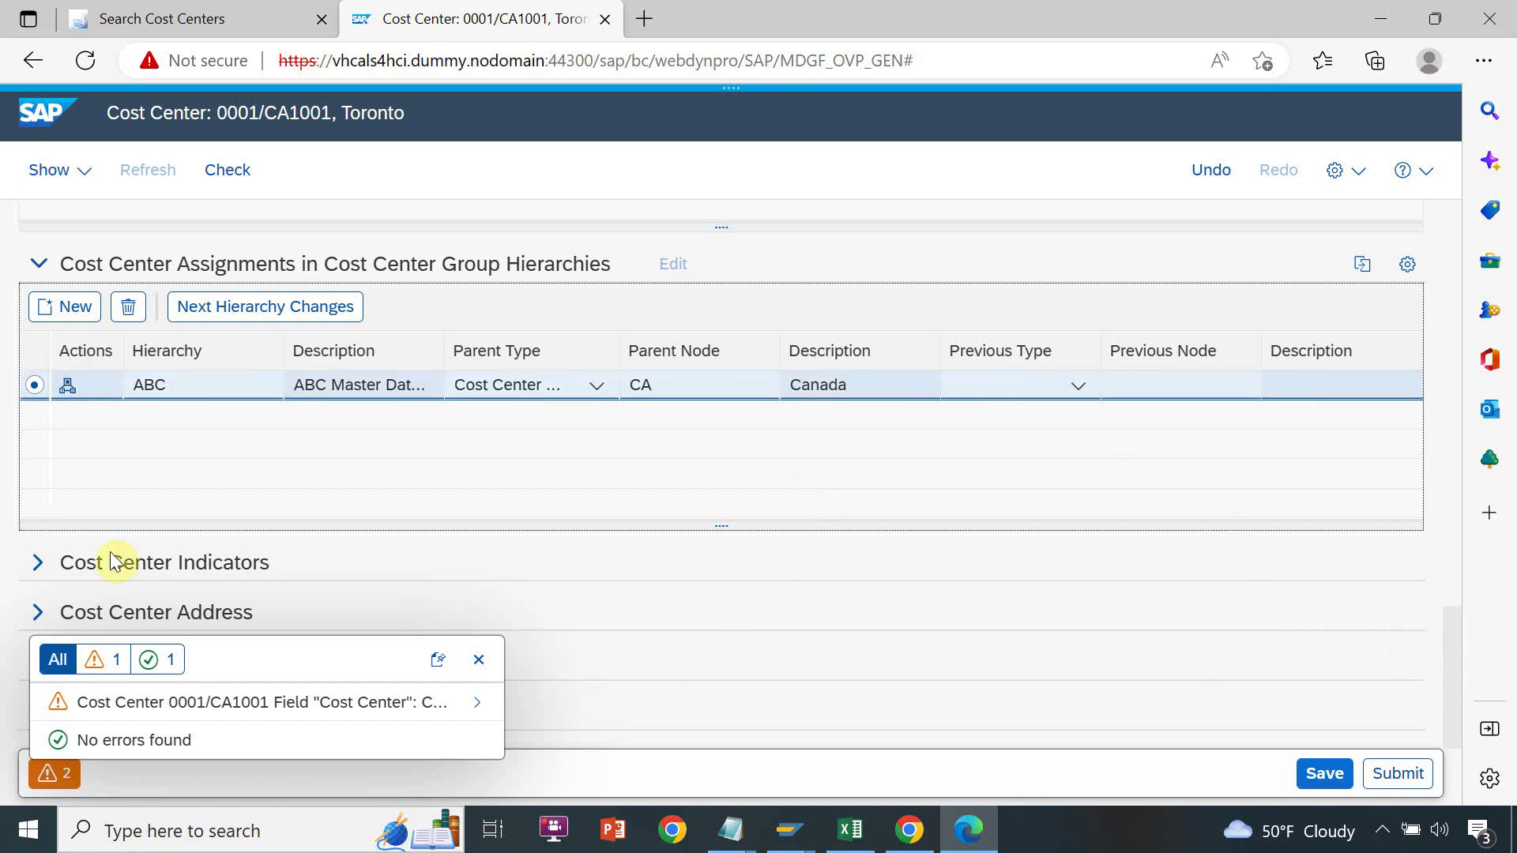
pyautogui.click(478, 659)
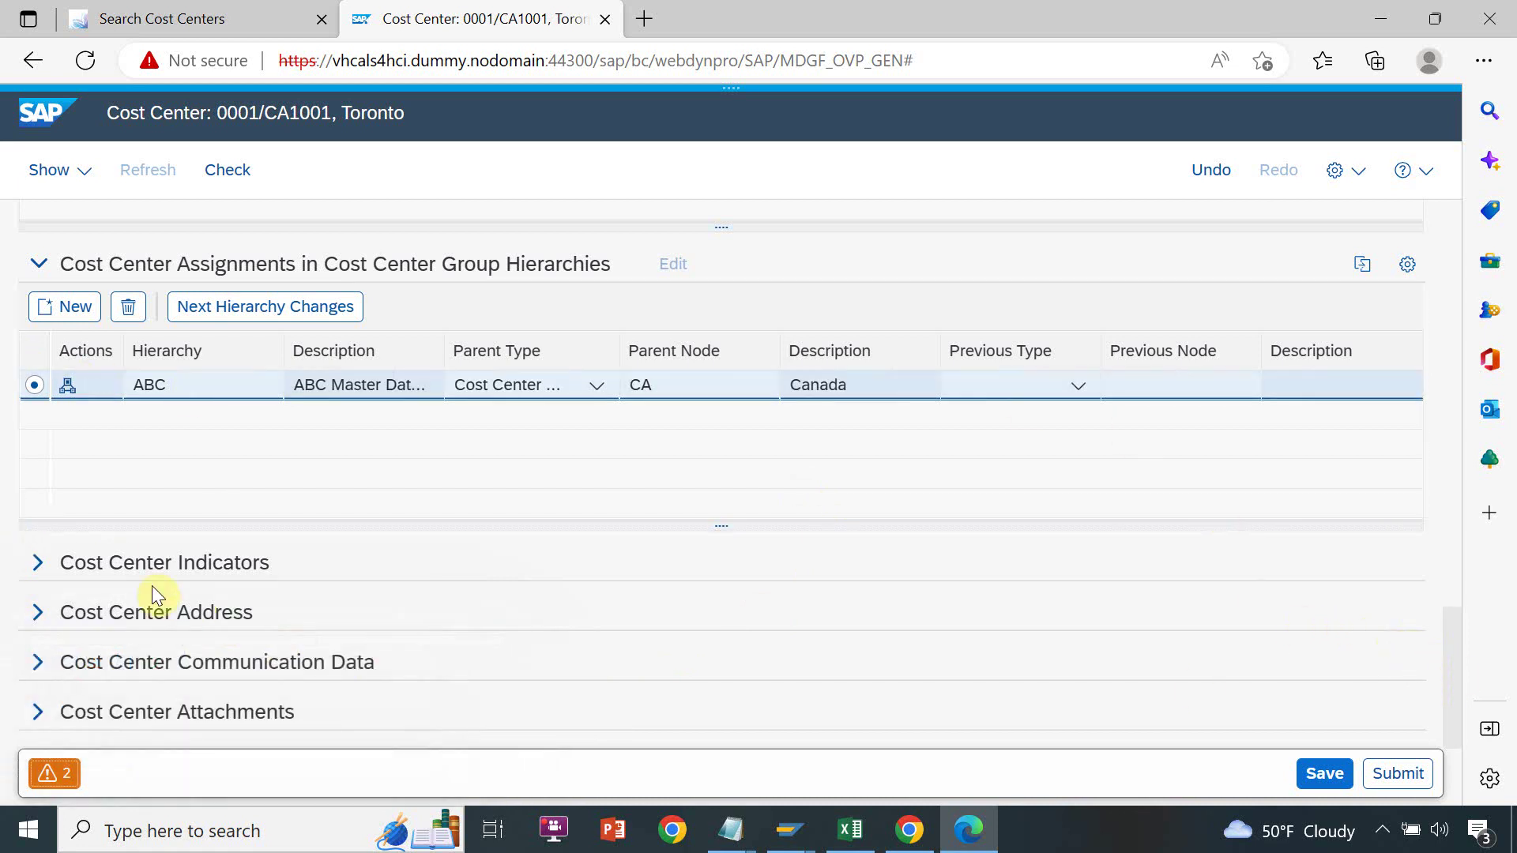
# Examine the fields available in the Cost Center Indicators, Address and Communication Data sections
pyautogui.click(37, 564)
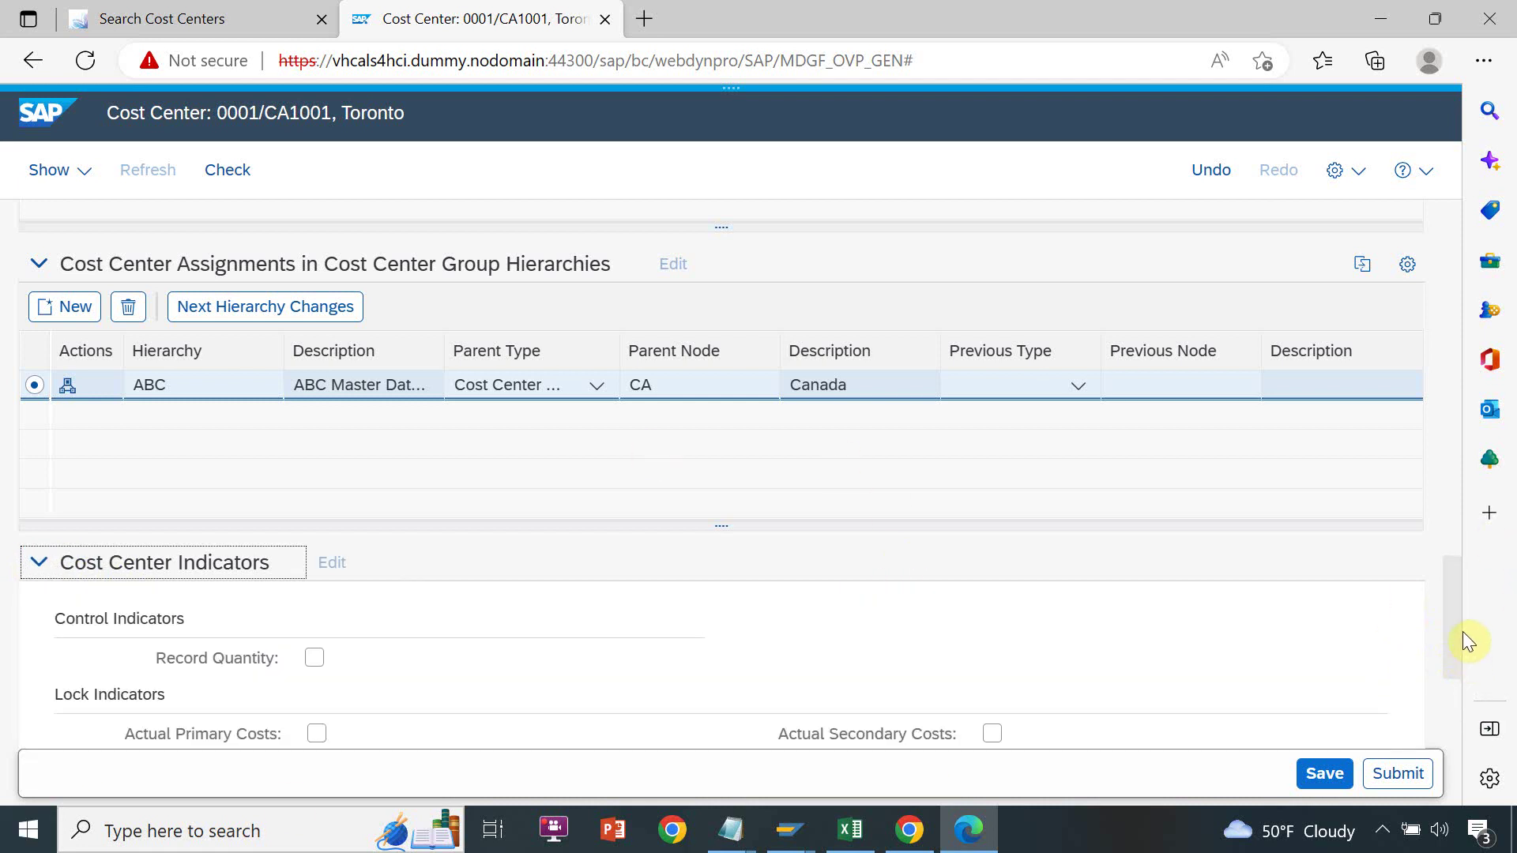
pyautogui.scroll(-2, 1458, 637)
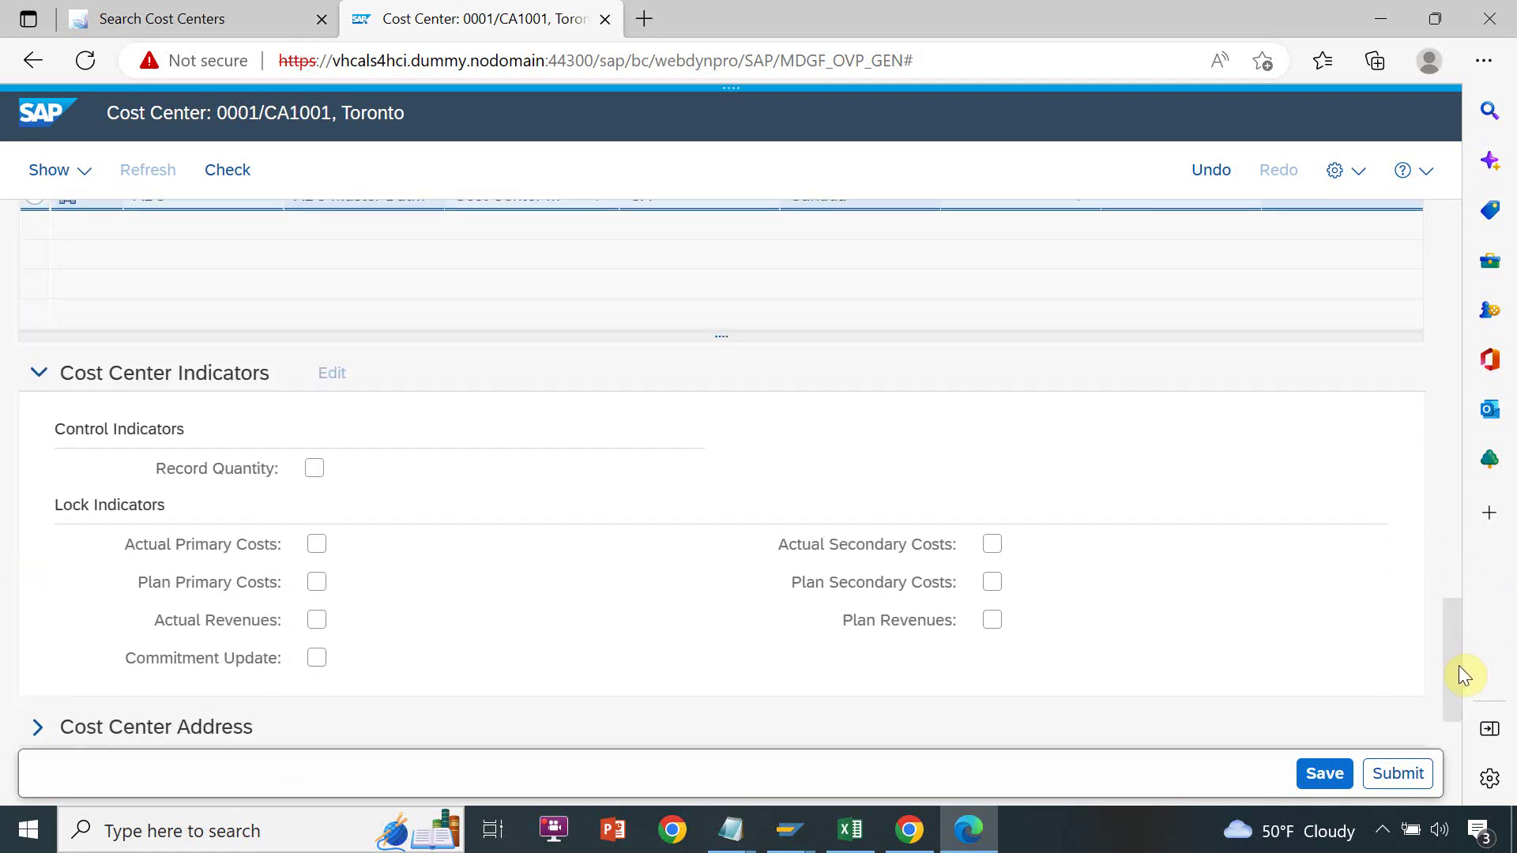
pyautogui.scroll(-1, 1458, 676)
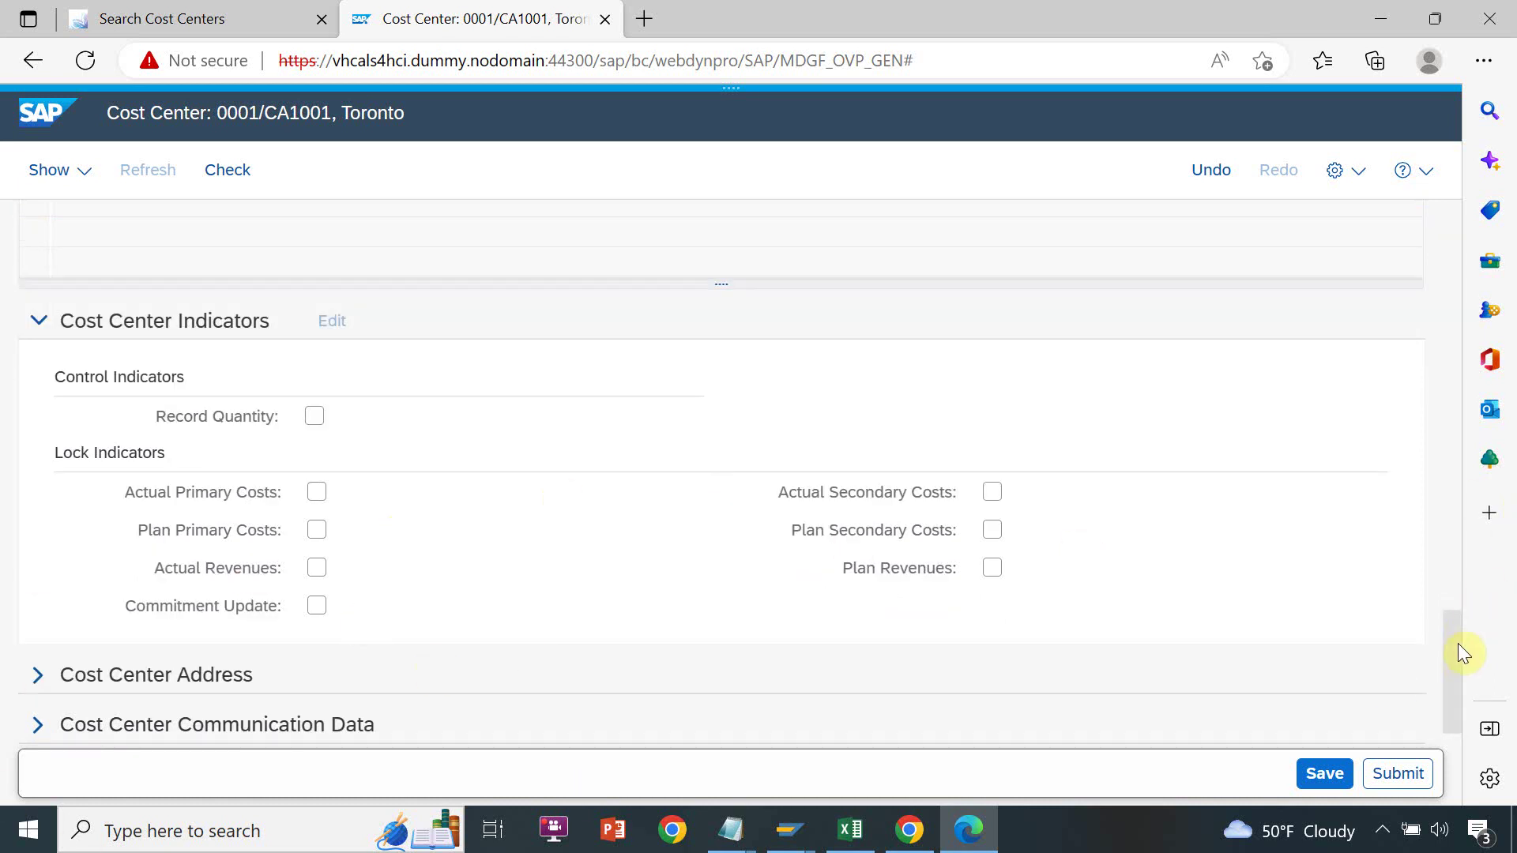
pyautogui.scroll(-1, 1458, 643)
pyautogui.click(30, 624)
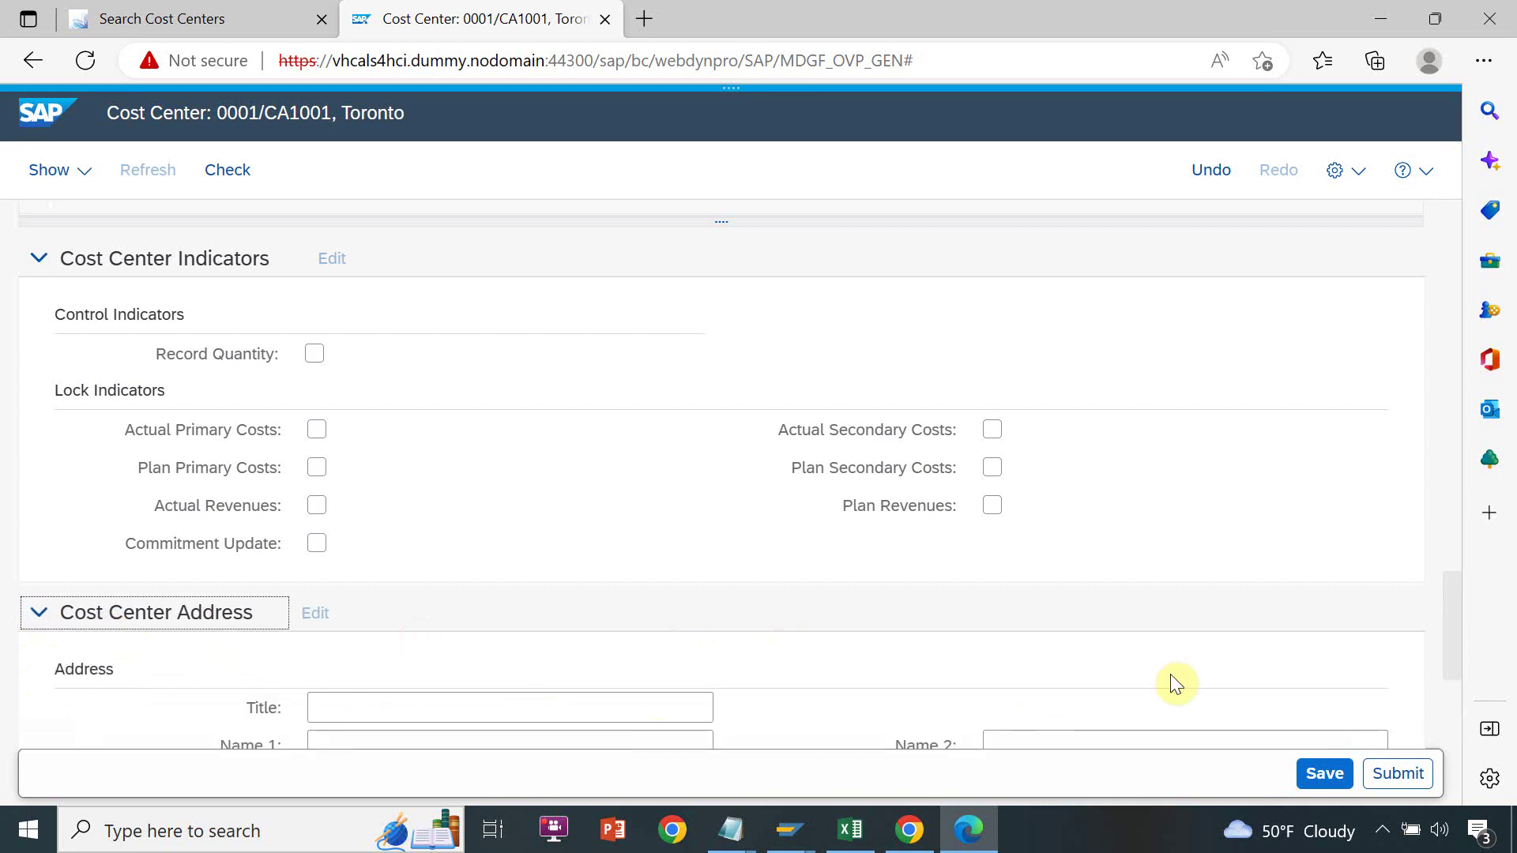
pyautogui.moveTo(1462, 640); pyautogui.dragTo(1456, 701)
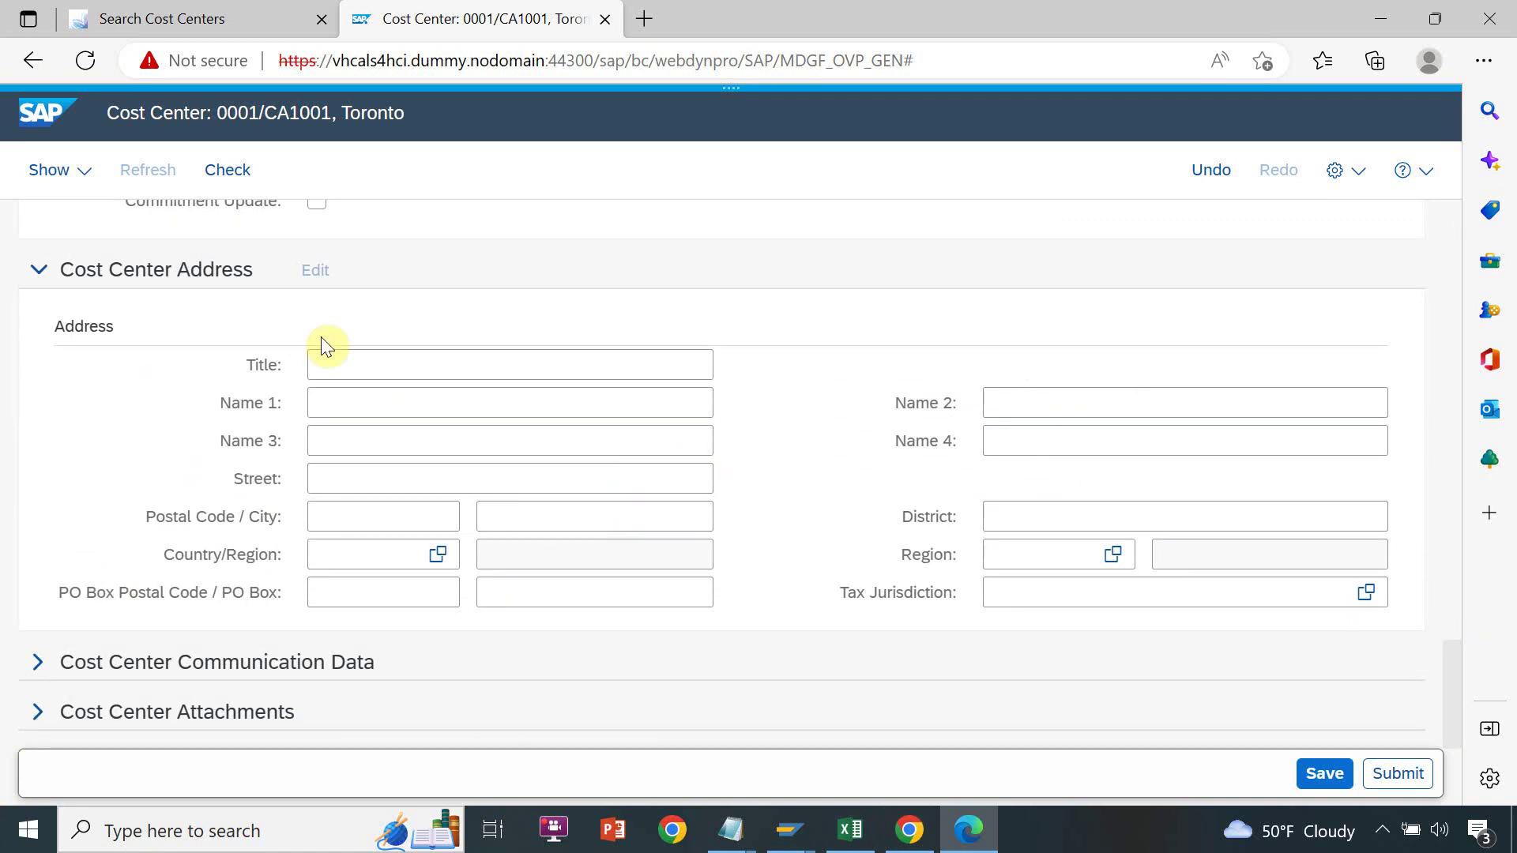
pyautogui.click(37, 664)
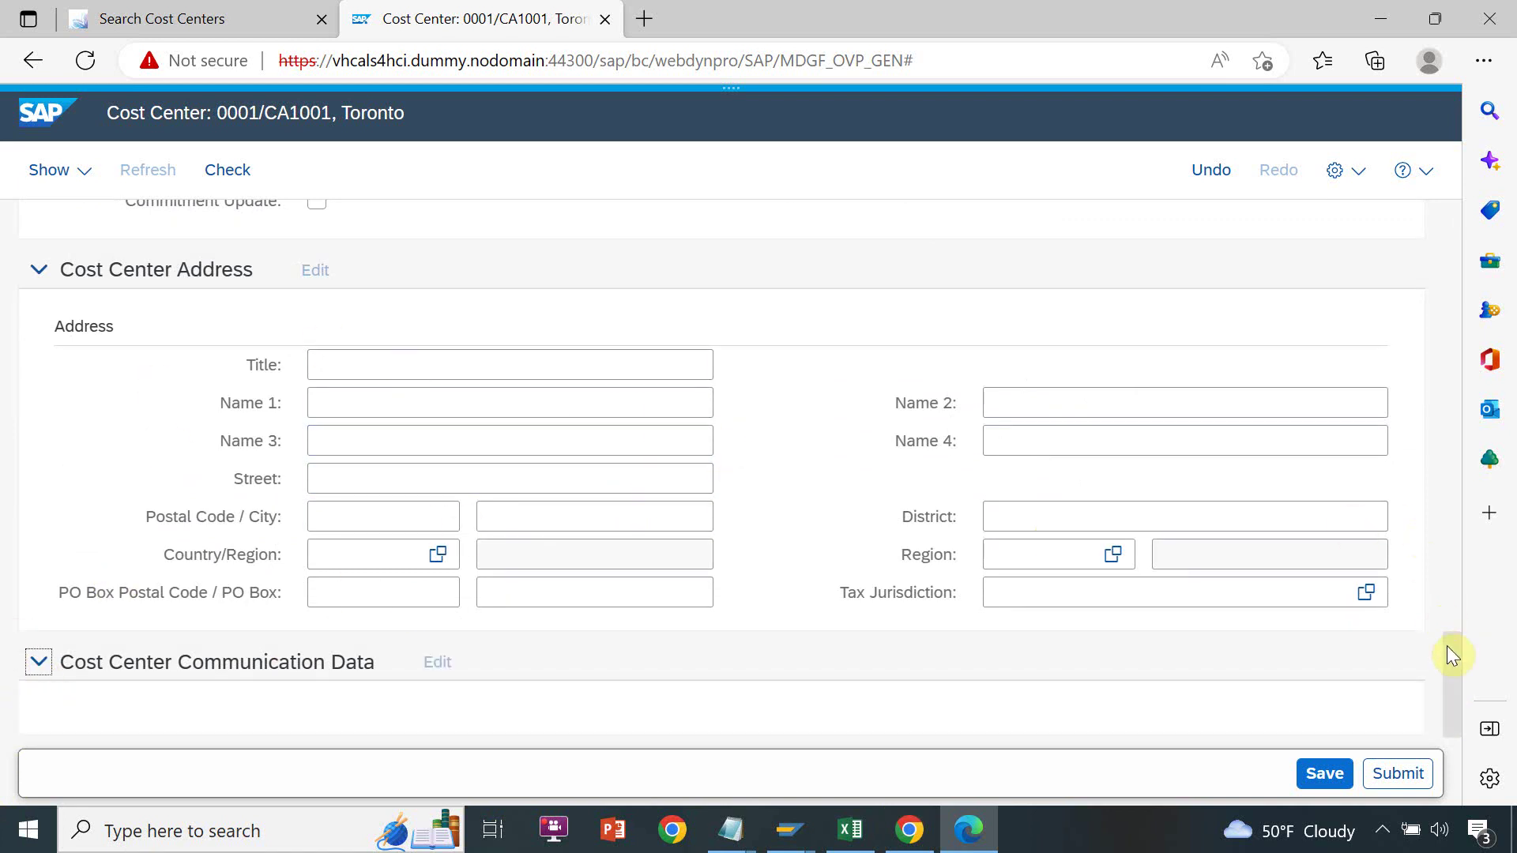
pyautogui.moveTo(1453, 656); pyautogui.dragTo(1456, 756)
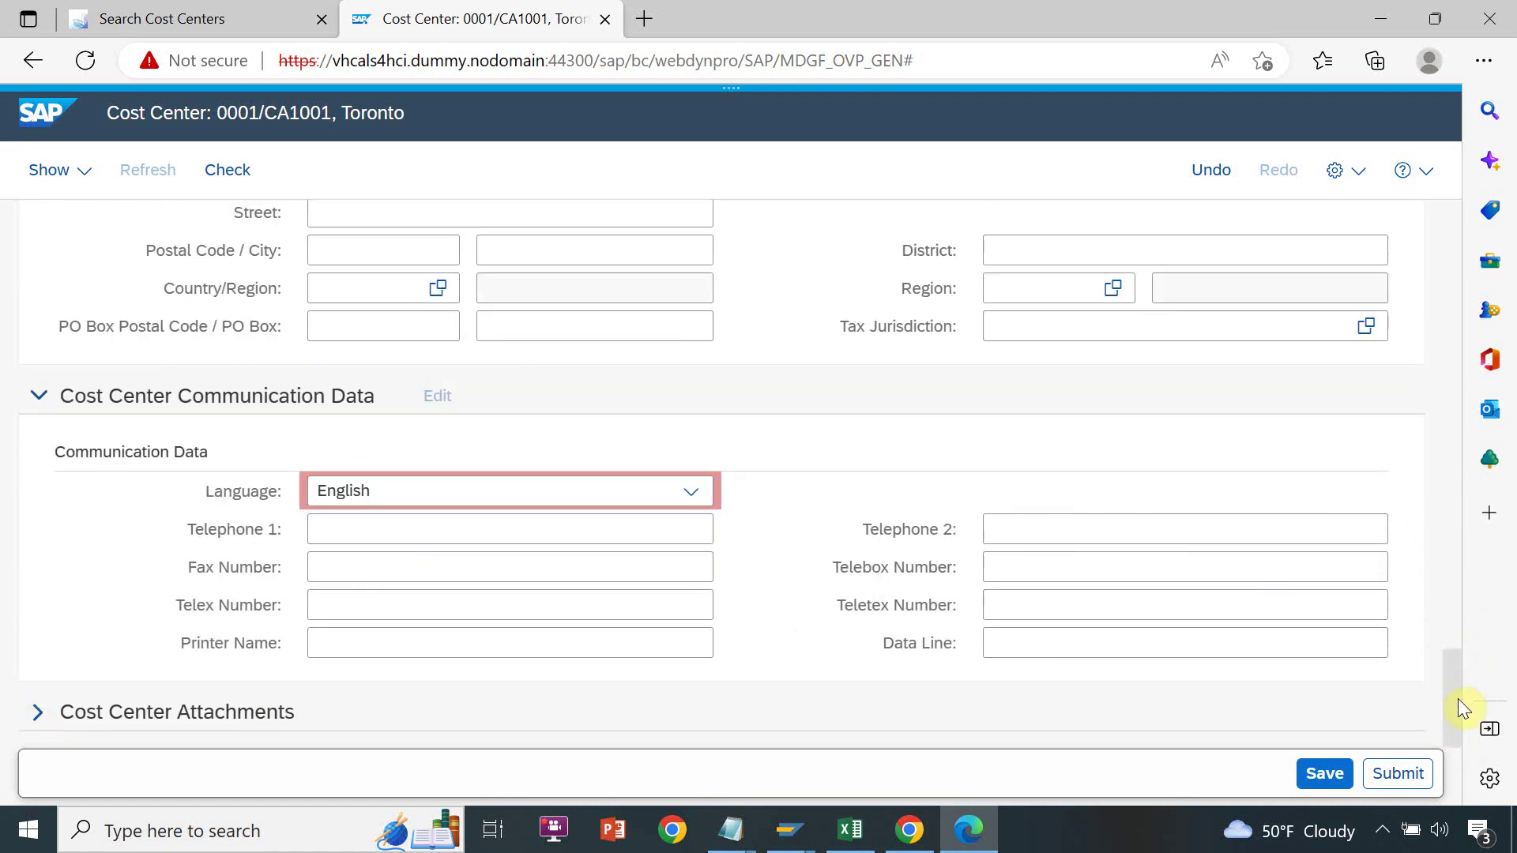
# Check the whole change request for errors and try to save it
pyautogui.moveTo(1451, 699); pyautogui.dragTo(1455, 224)
pyautogui.click(241, 175)
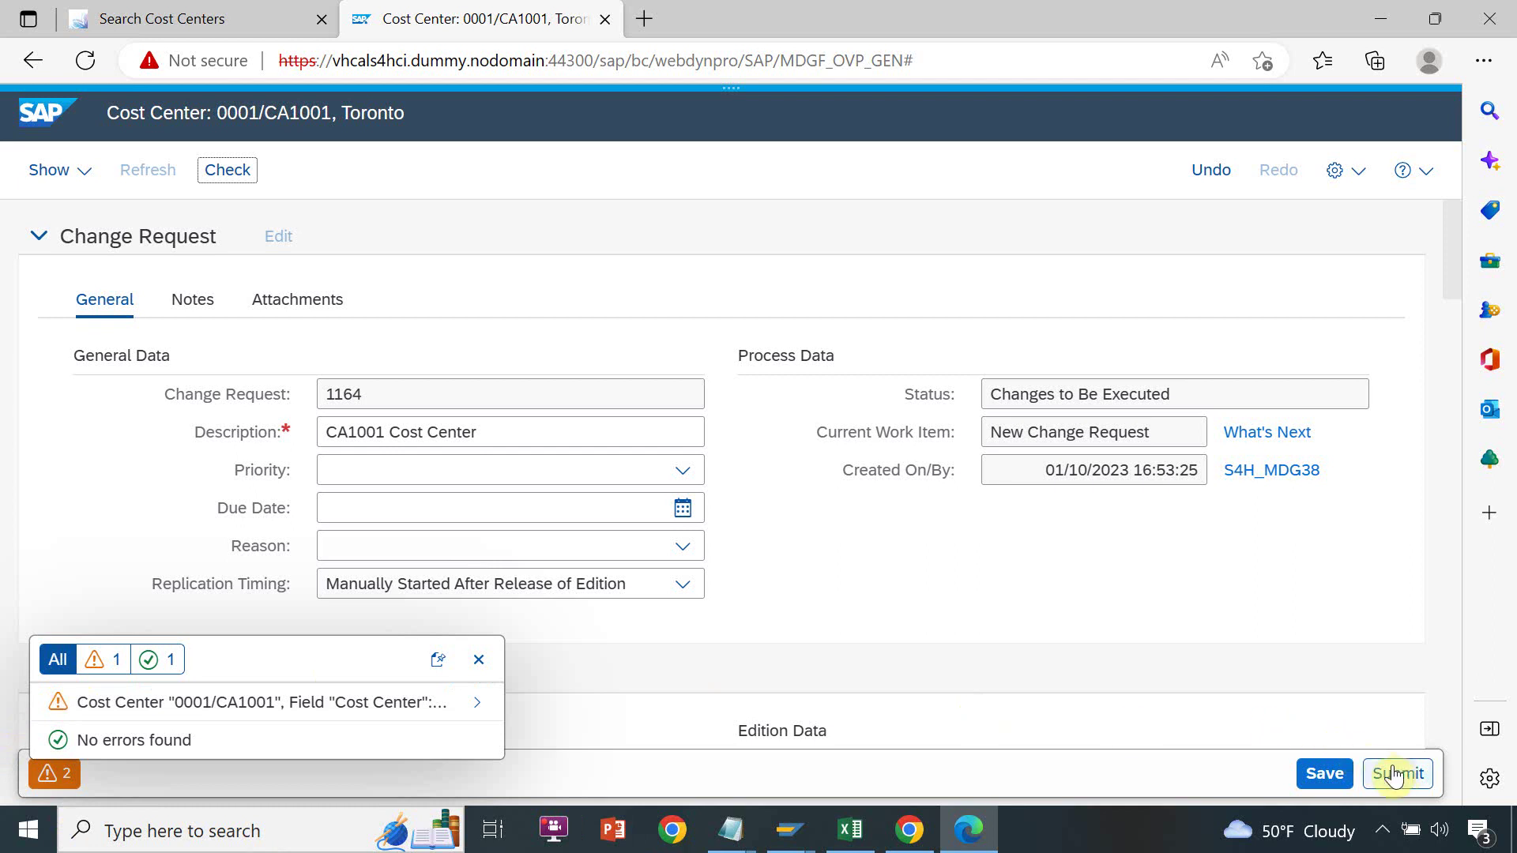
pyautogui.click(1324, 774)
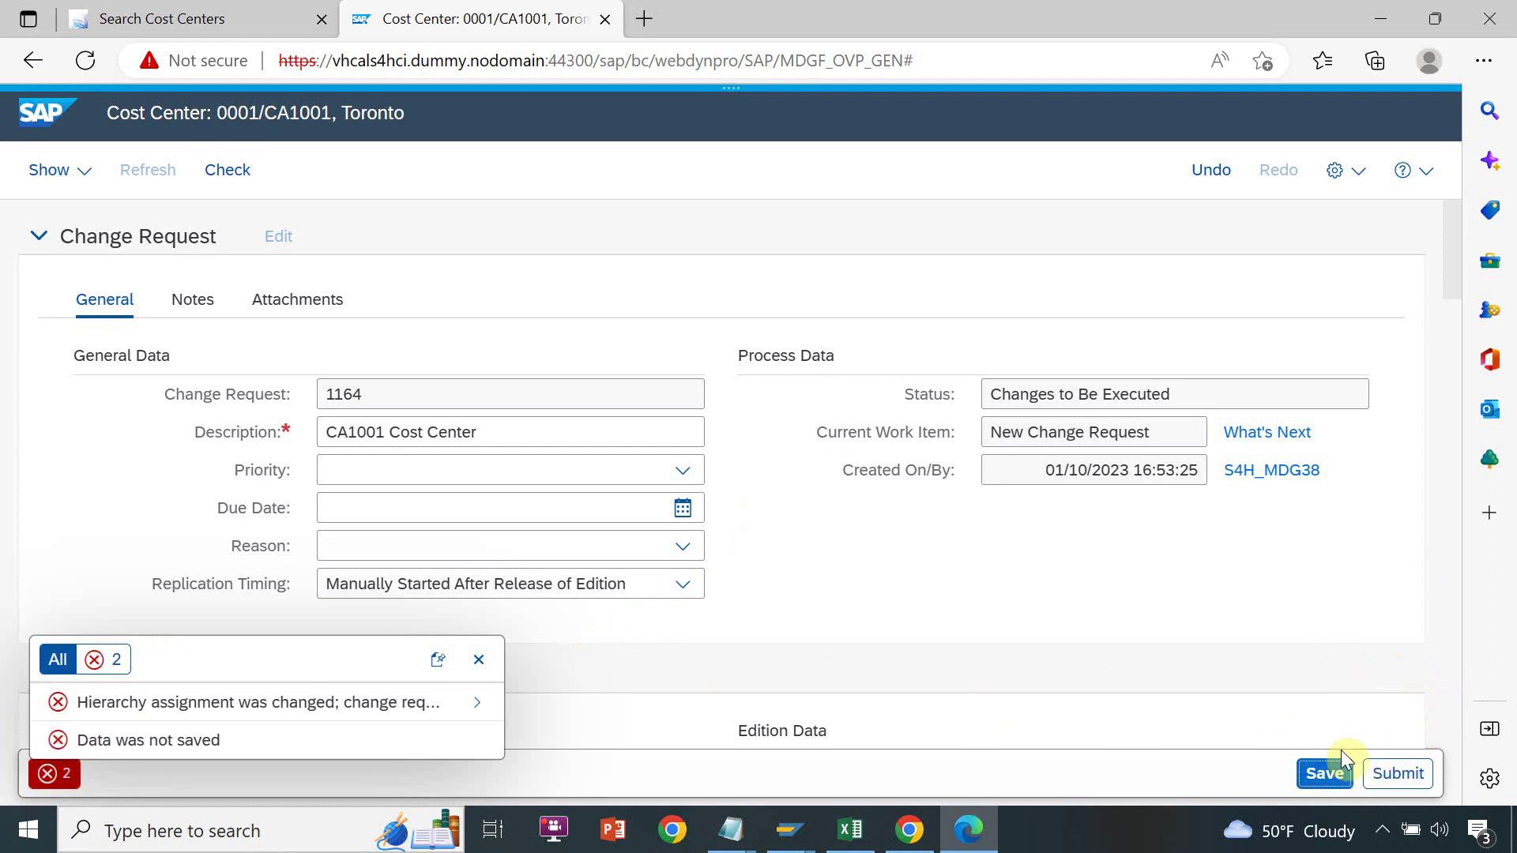
# Recheck the change request and submit it for processing
pyautogui.click(225, 168)
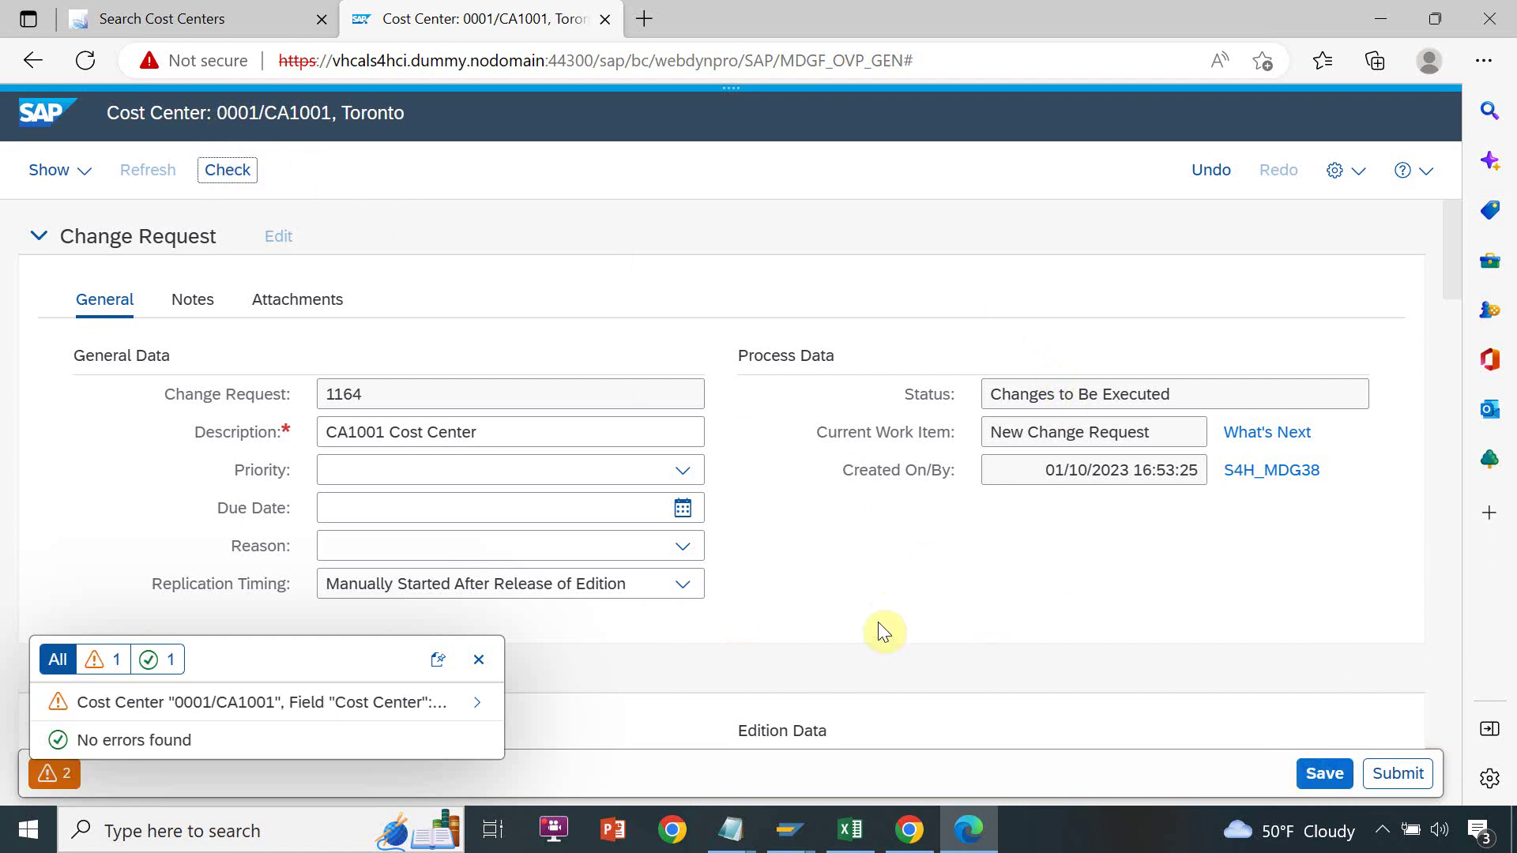
pyautogui.click(1405, 776)
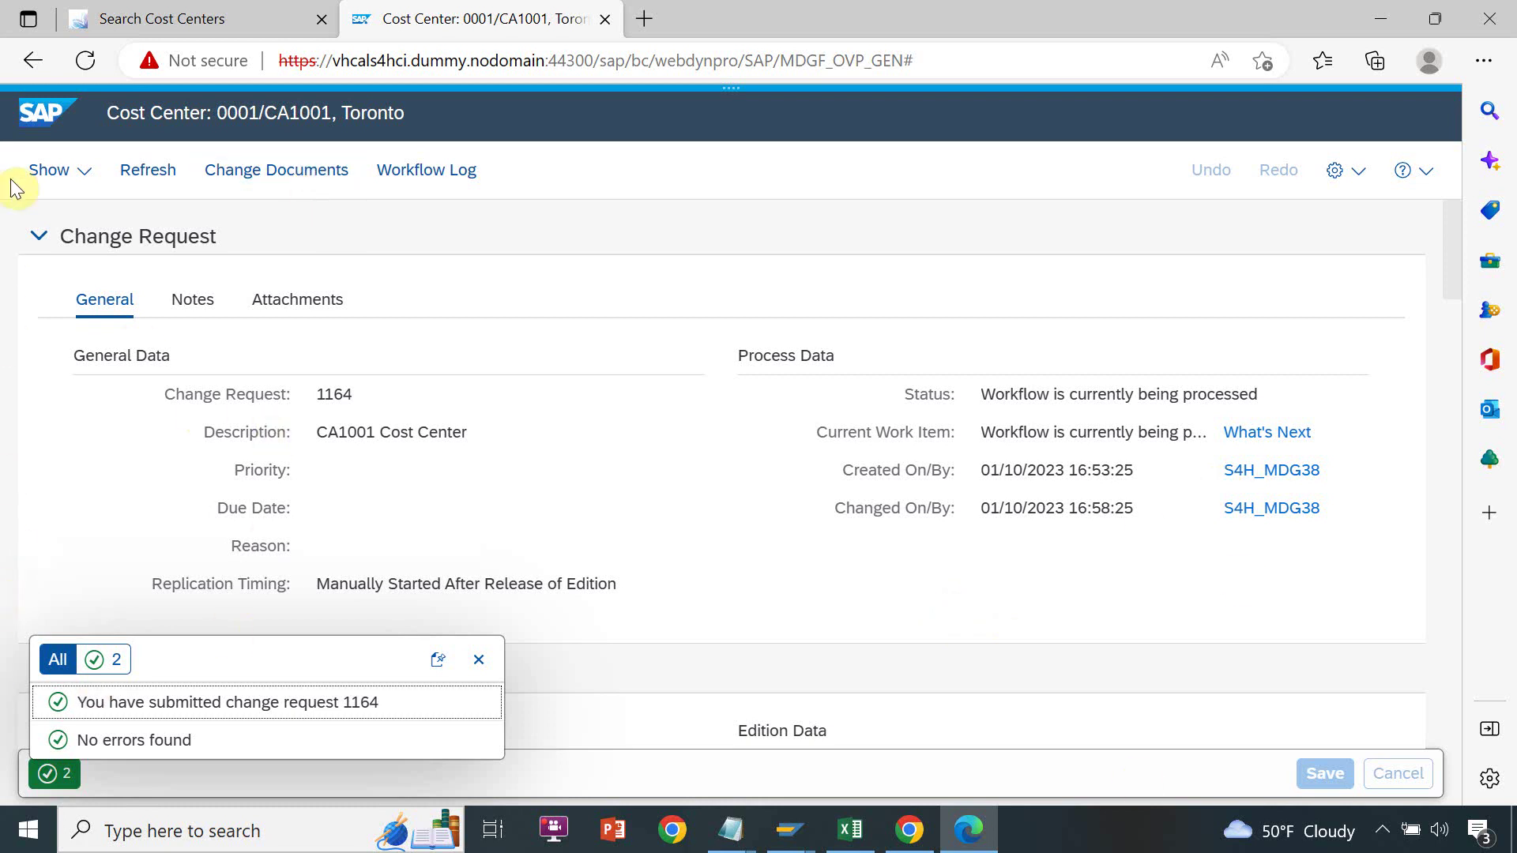
# Open the CA1001 Cost Center change request from the Change Requests inbox, review it and finalize its processing
pyautogui.click(605, 19)
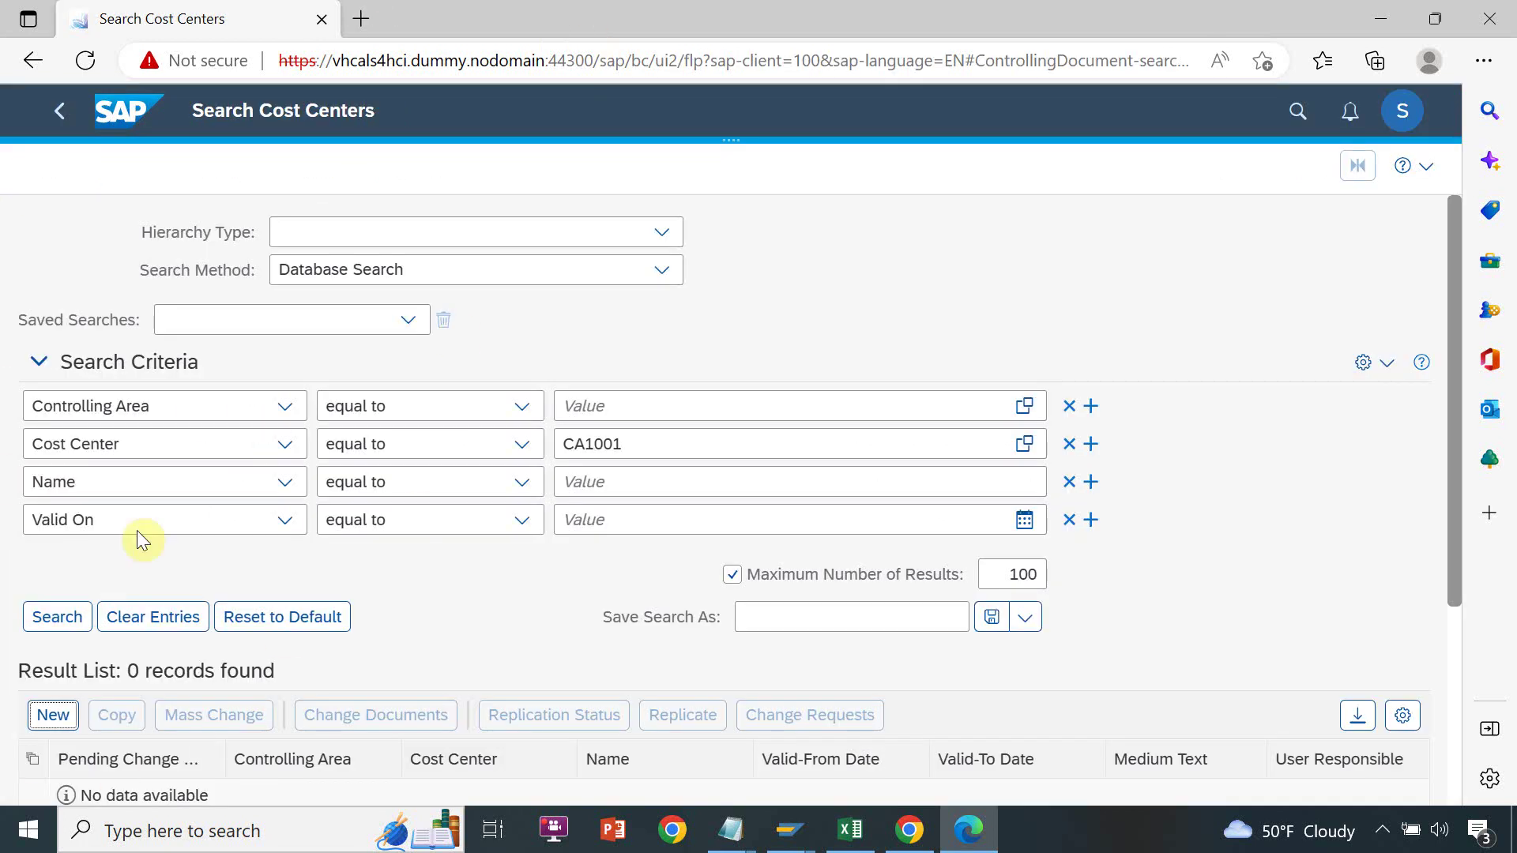
pyautogui.click(63, 112)
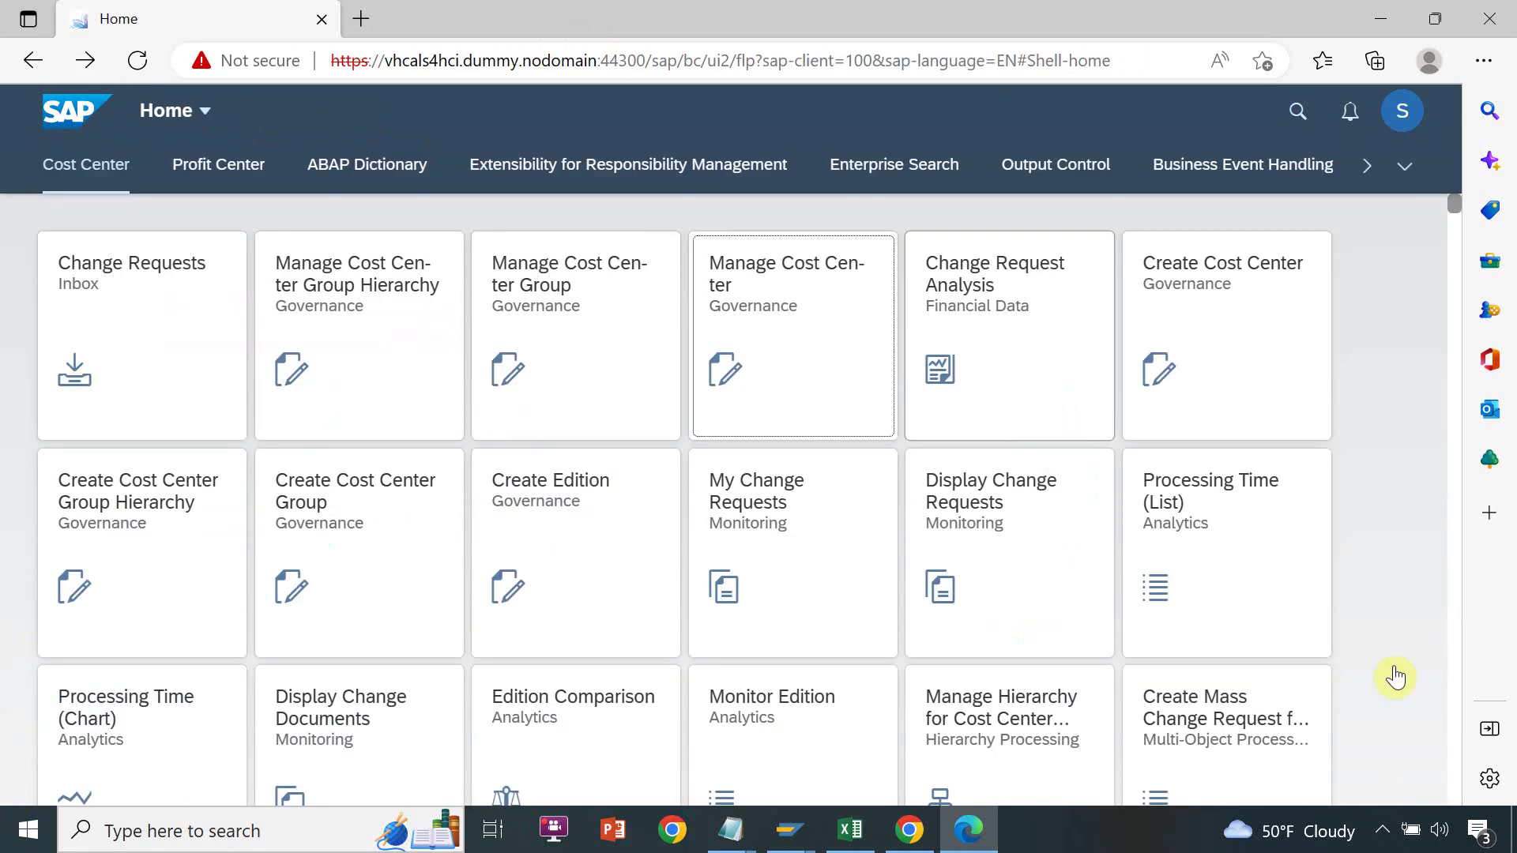
pyautogui.click(96, 273)
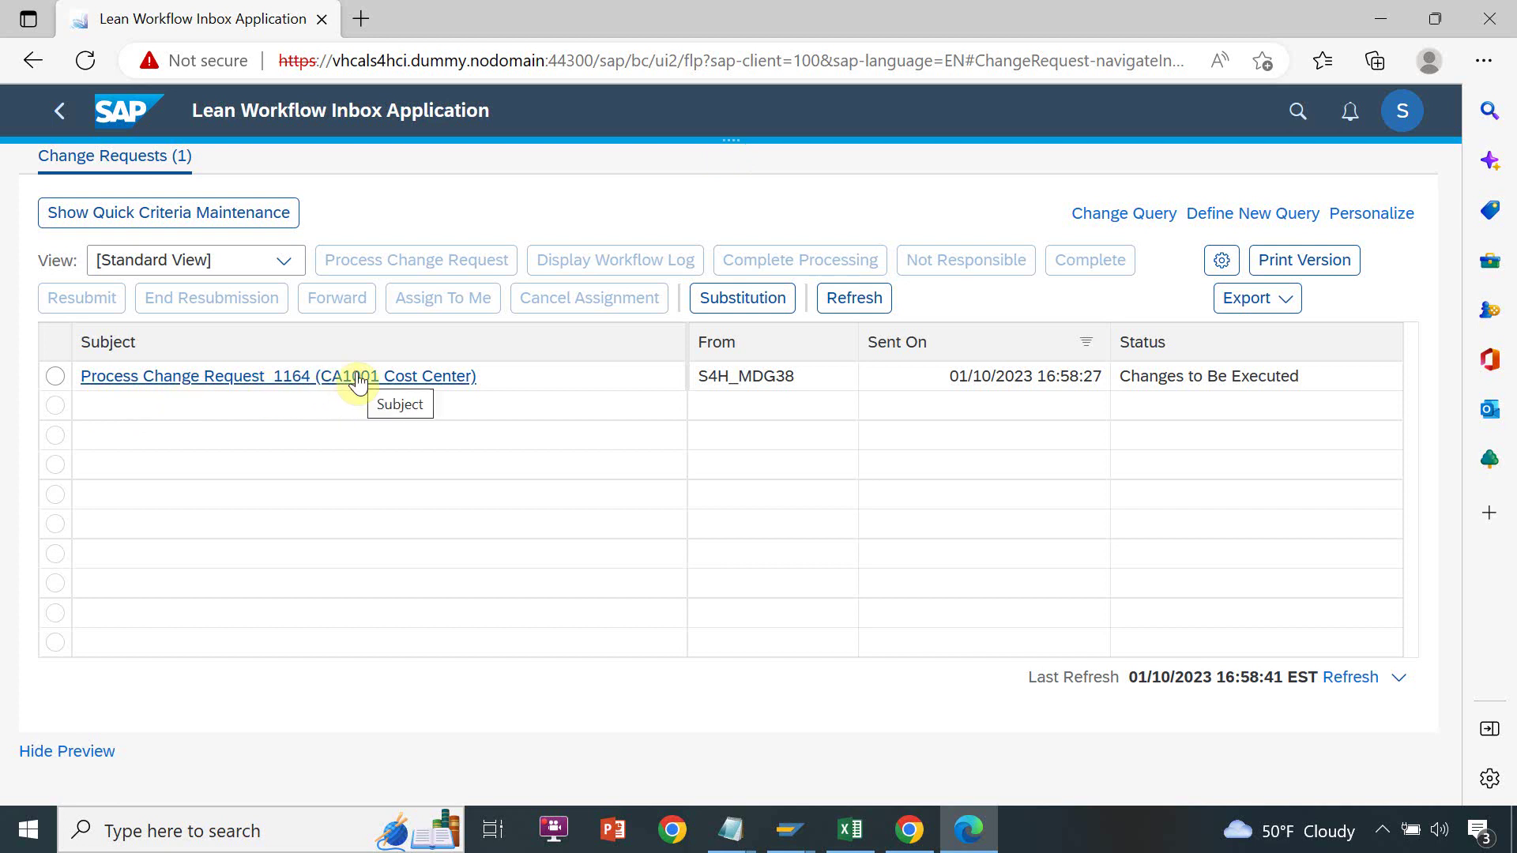
pyautogui.click(448, 377)
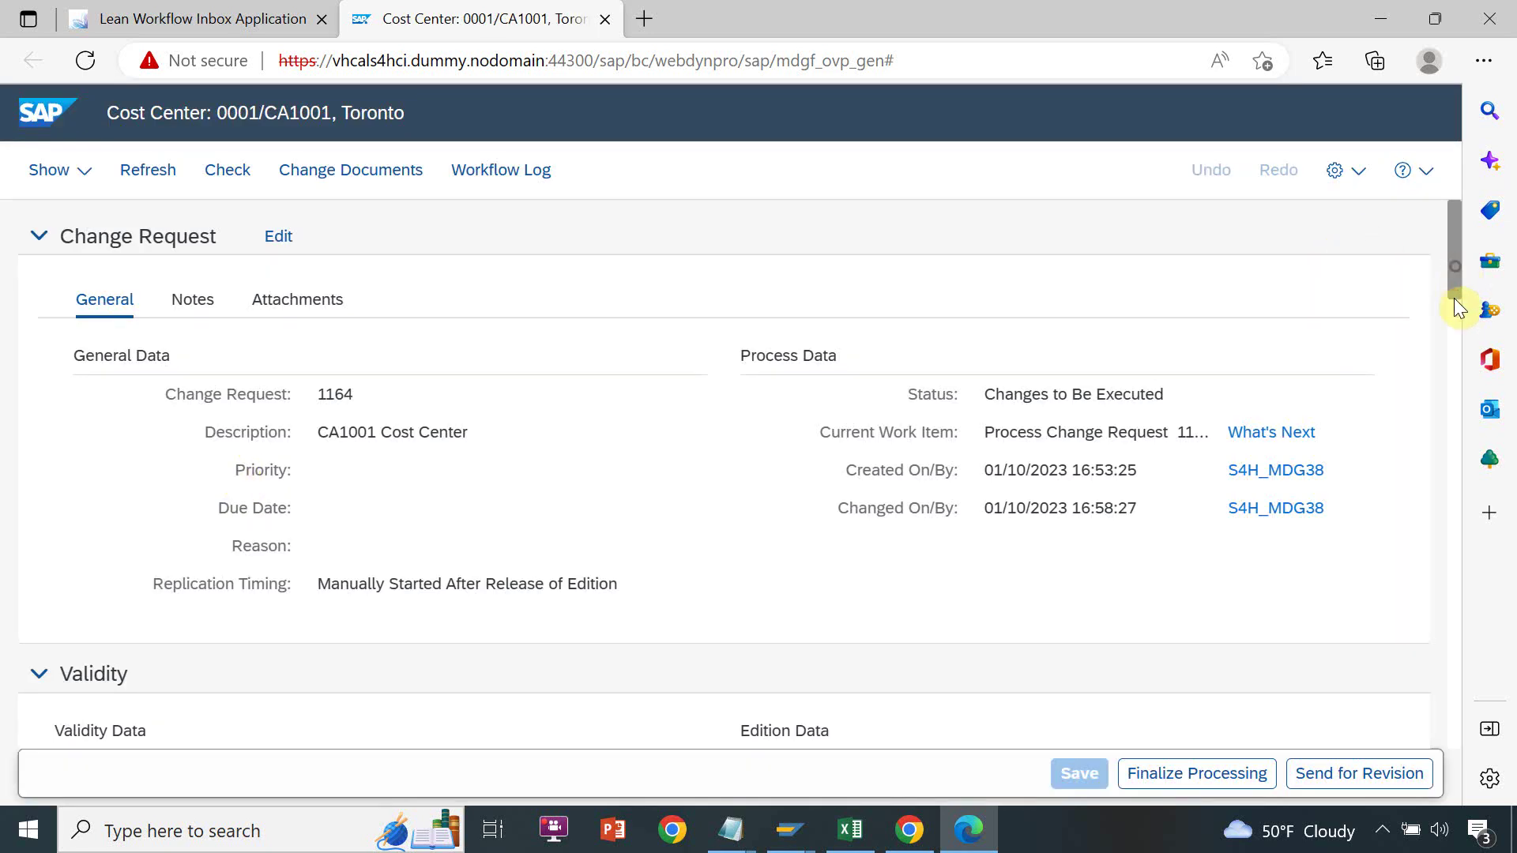
pyautogui.click(1448, 406)
pyautogui.moveTo(1448, 410); pyautogui.dragTo(1474, 163)
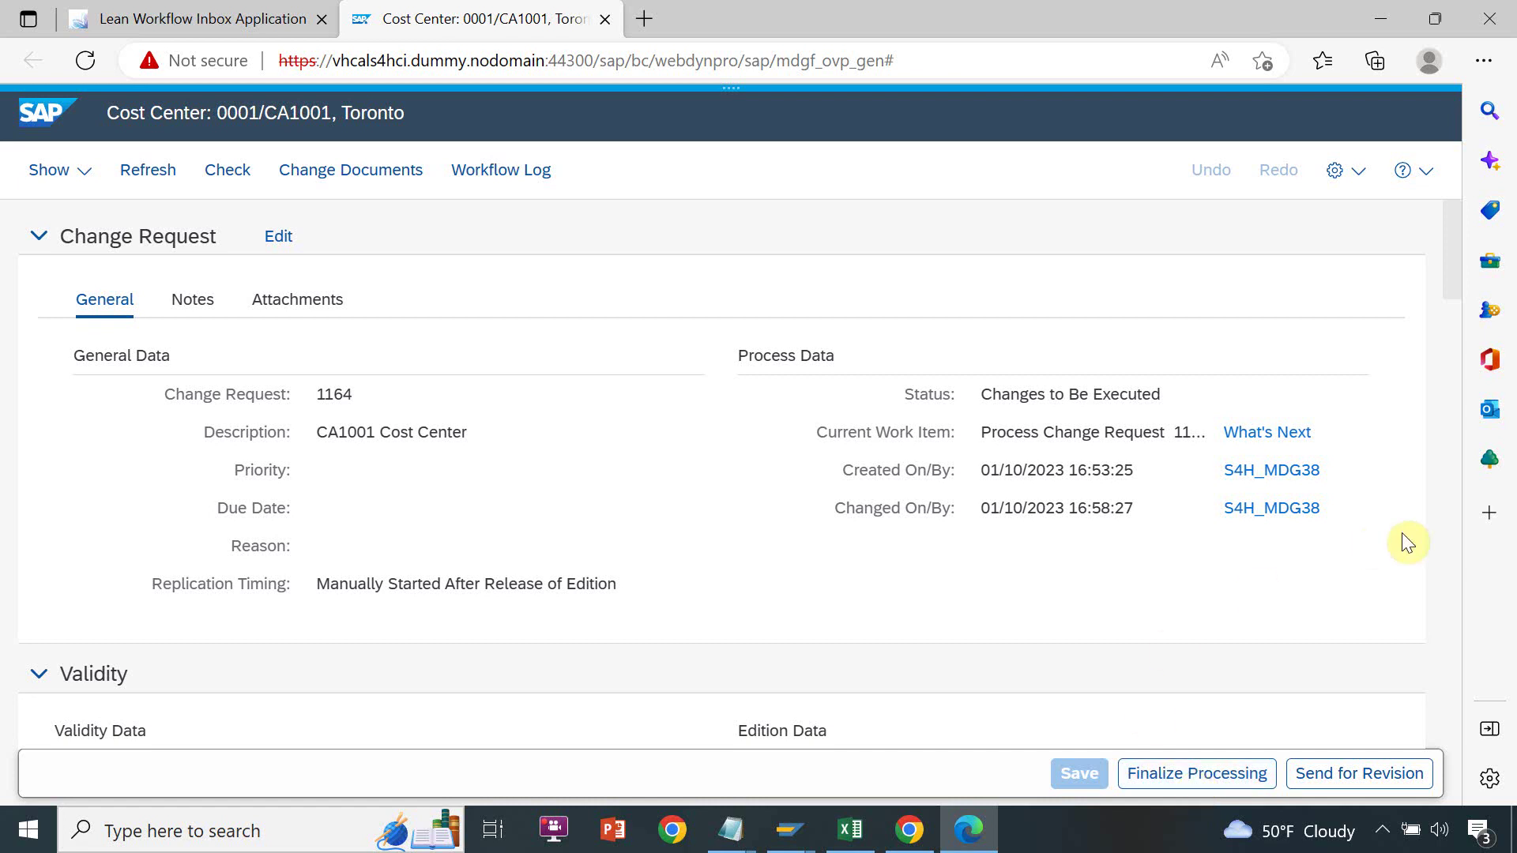
pyautogui.click(1172, 781)
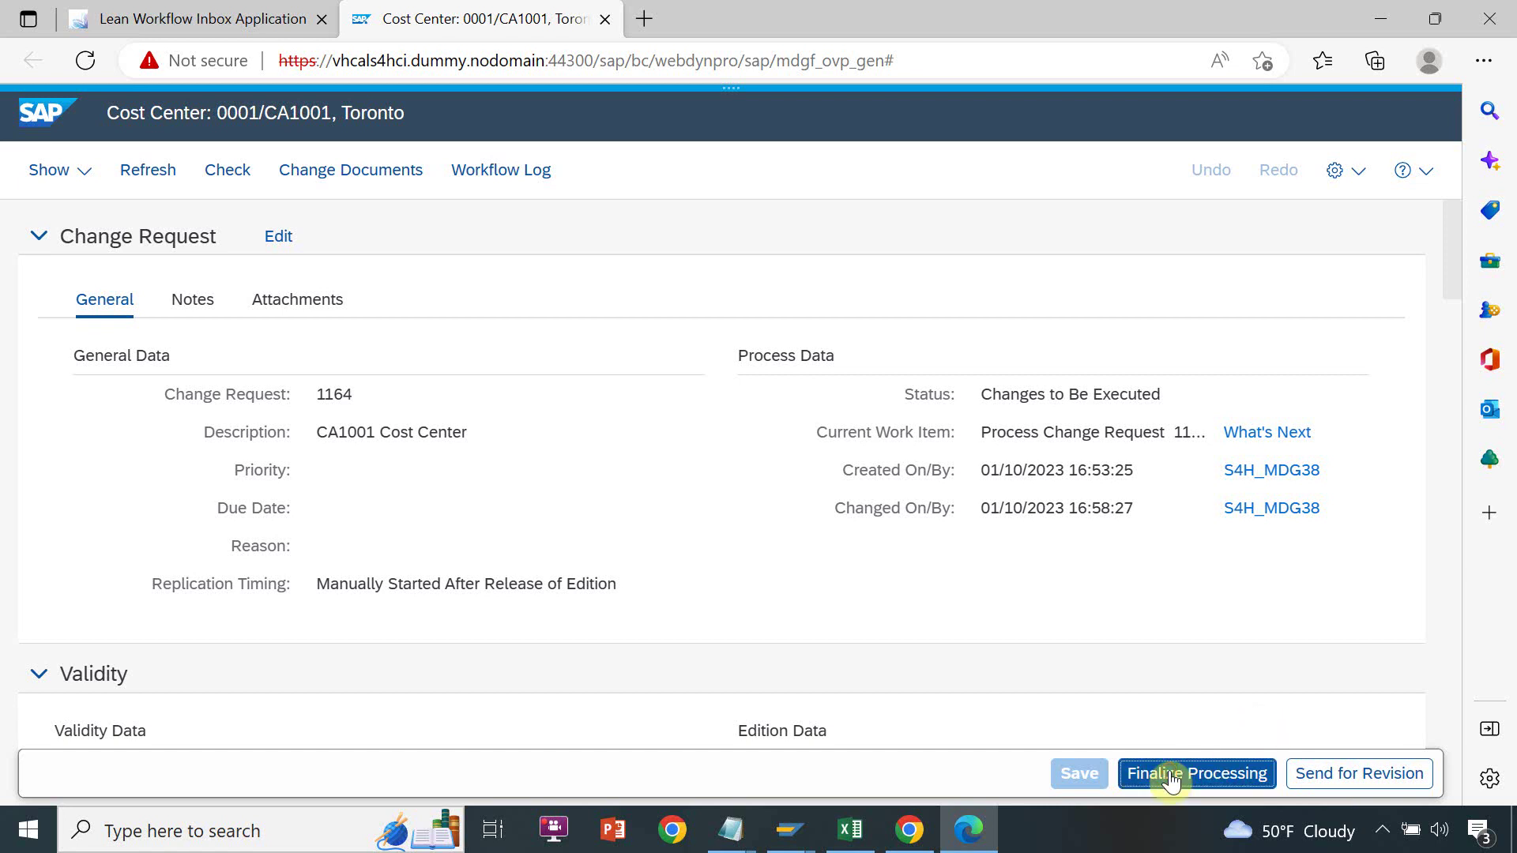
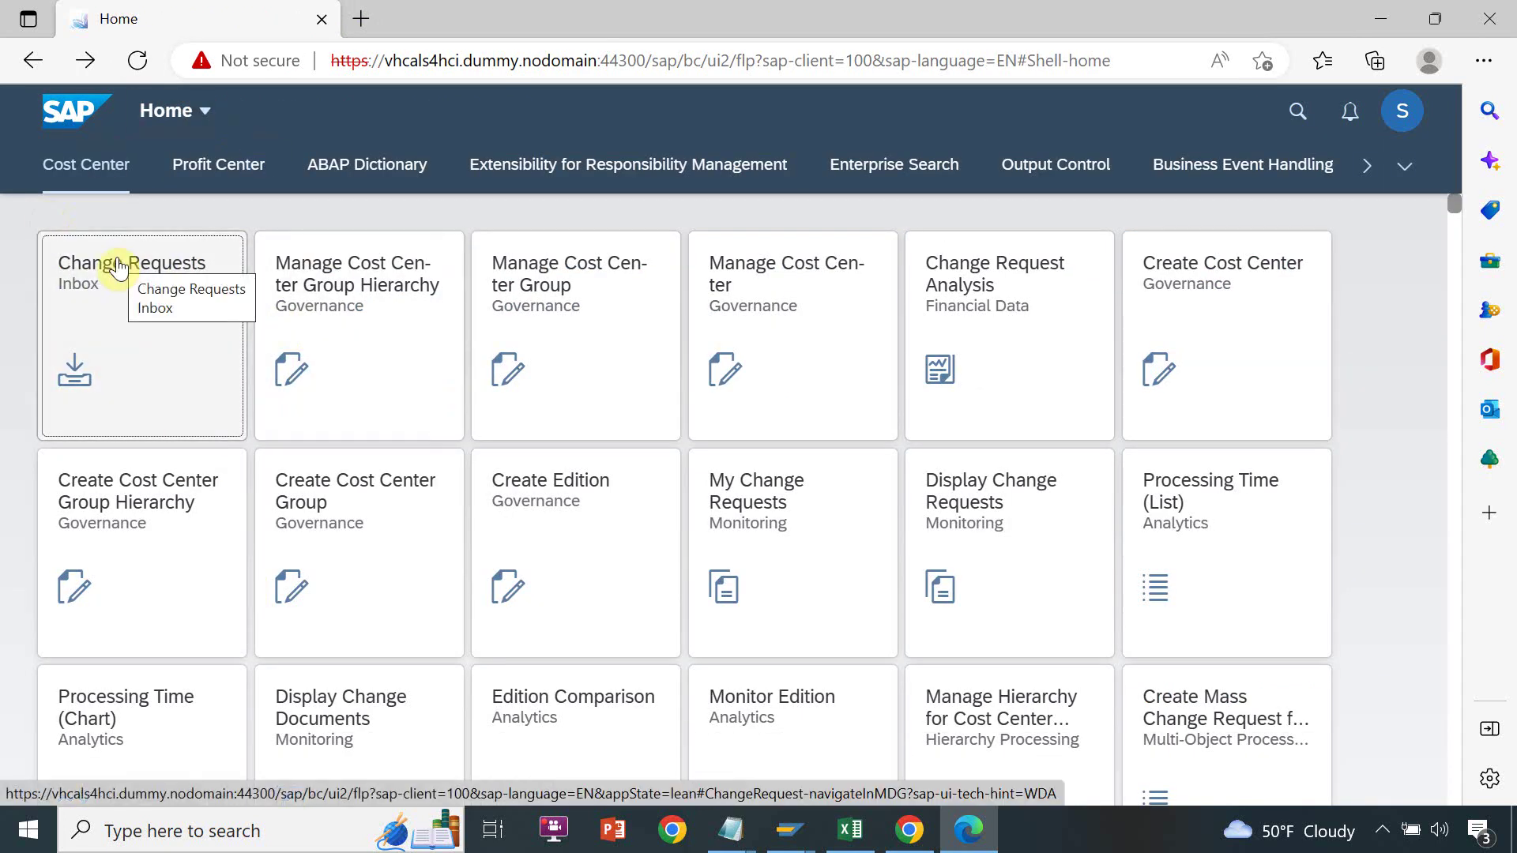
# Reopen the CA1001 Cost Center change request from the inbox, approve it despite validation warnings, and refresh its status
pyautogui.click(117, 265)
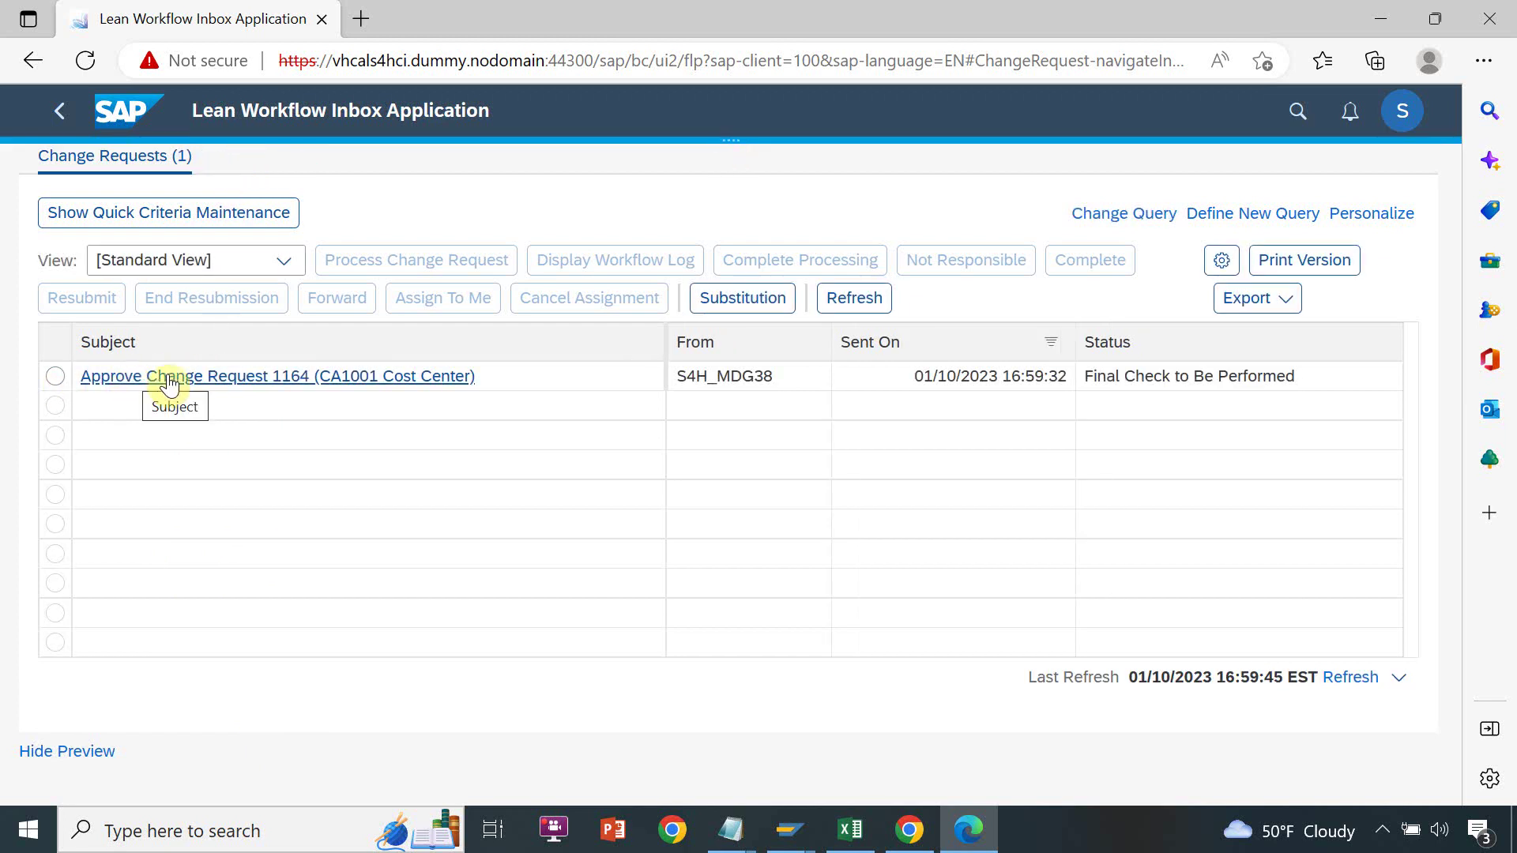
pyautogui.click(204, 387)
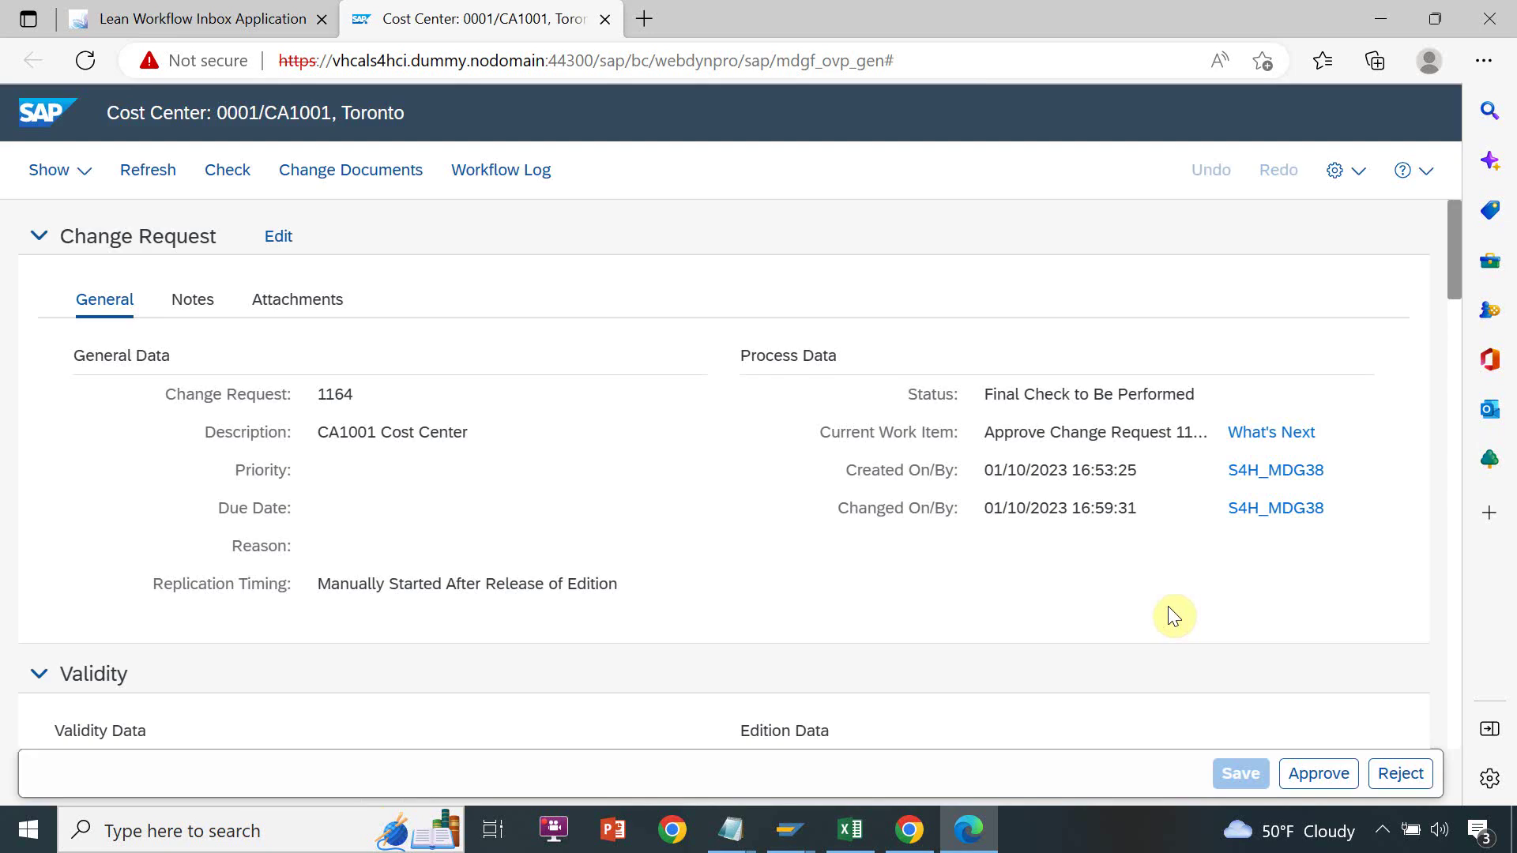
pyautogui.click(1318, 774)
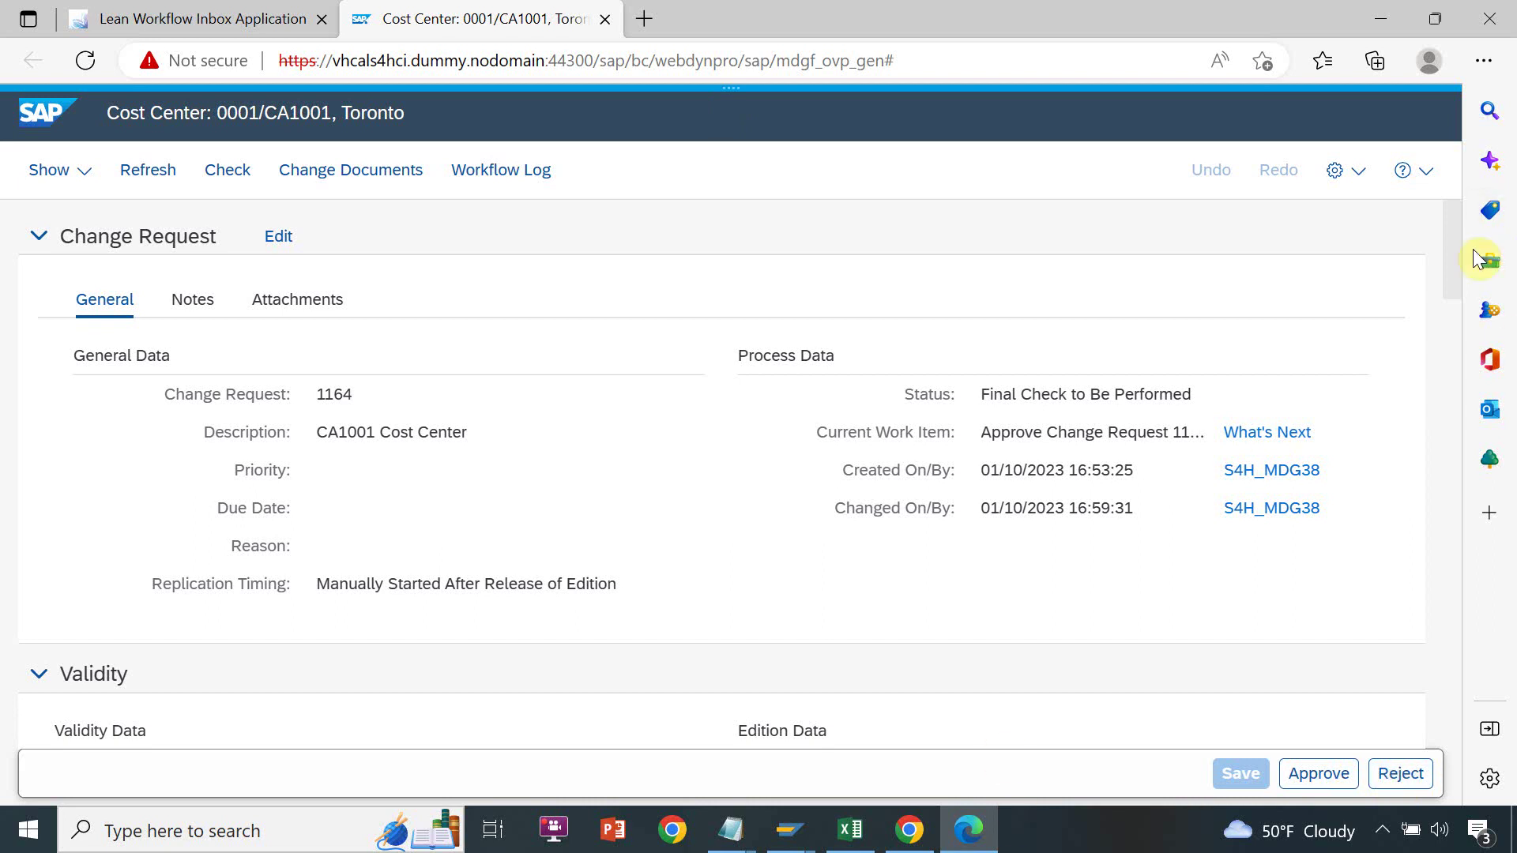
pyautogui.moveTo(1454, 266); pyautogui.dragTo(1464, 187)
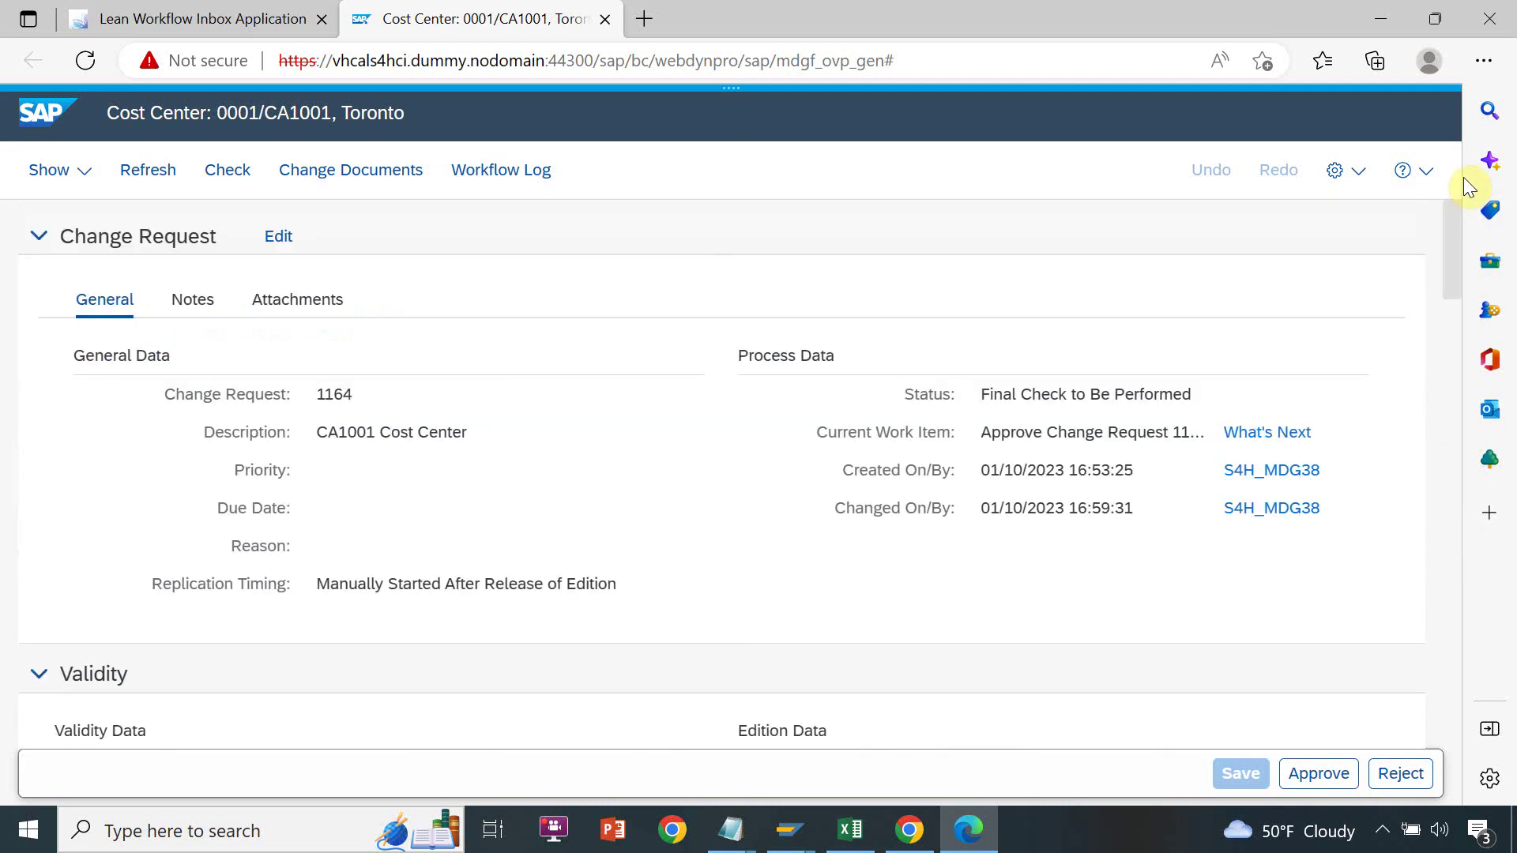
pyautogui.click(1336, 784)
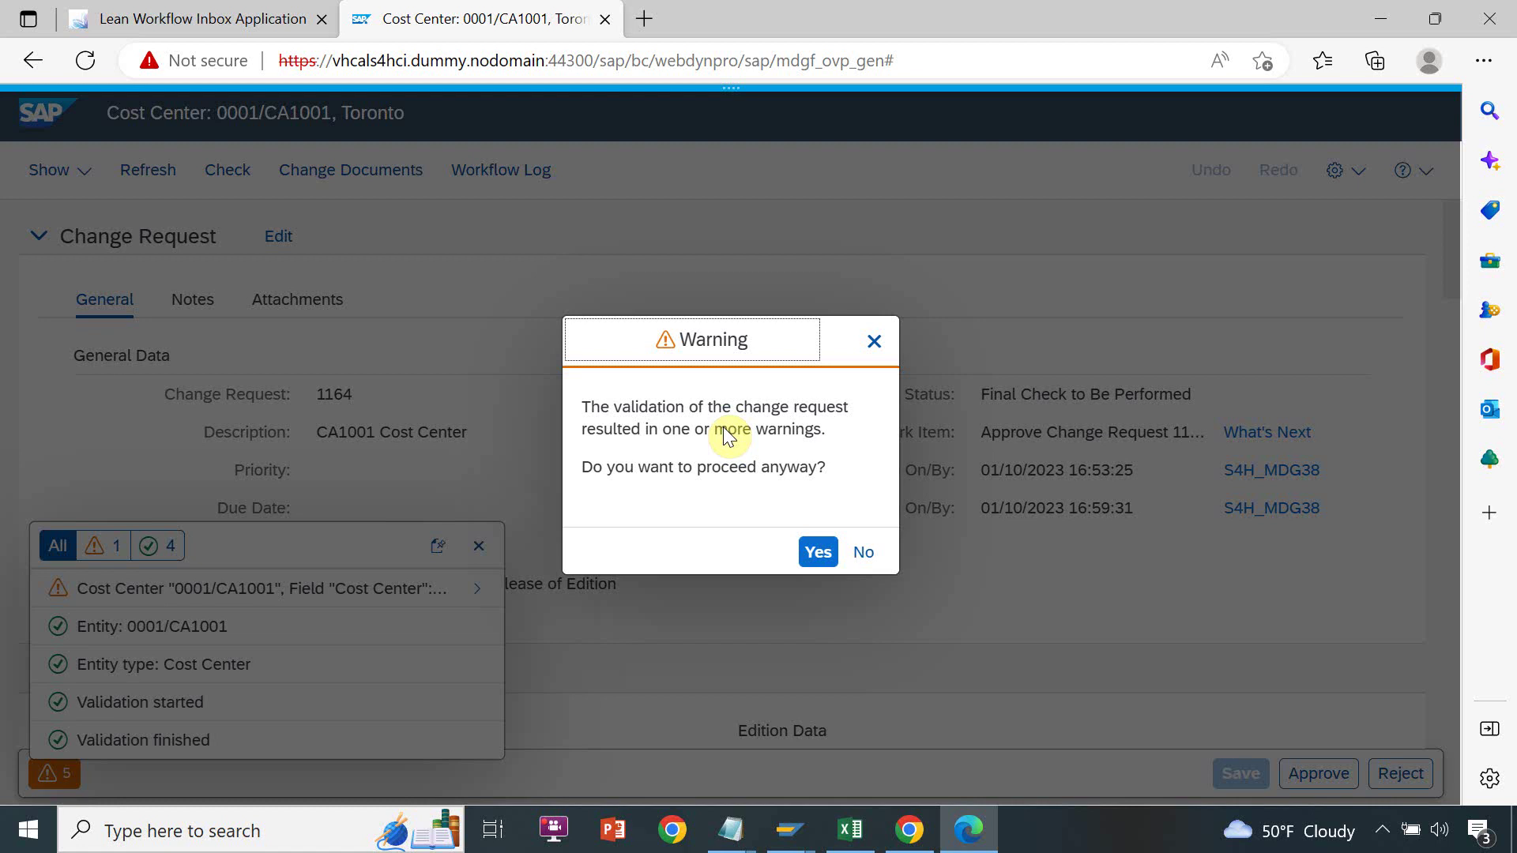
pyautogui.click(825, 553)
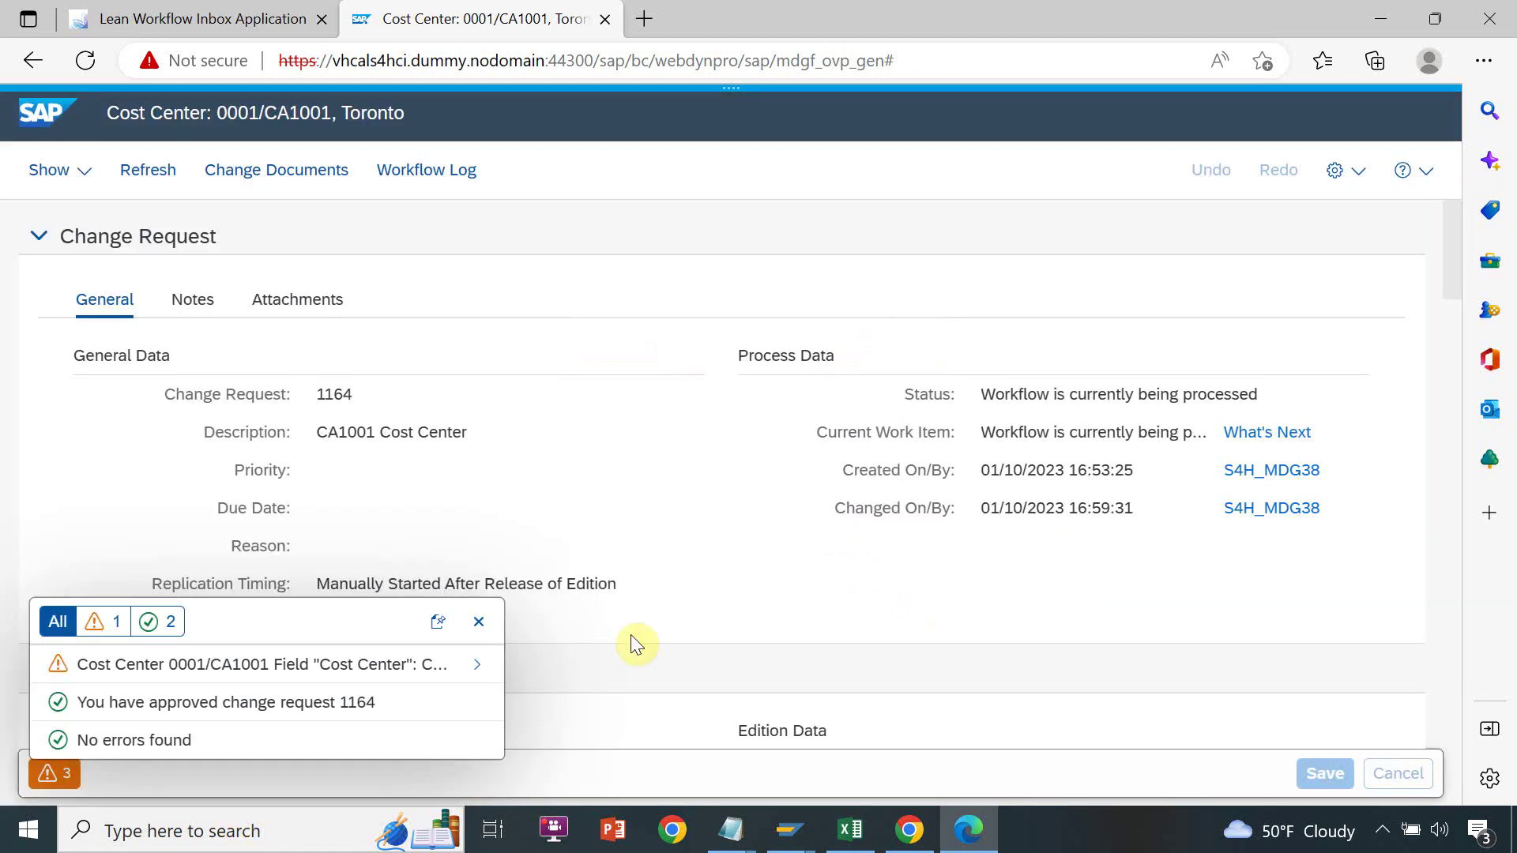
pyautogui.click(133, 173)
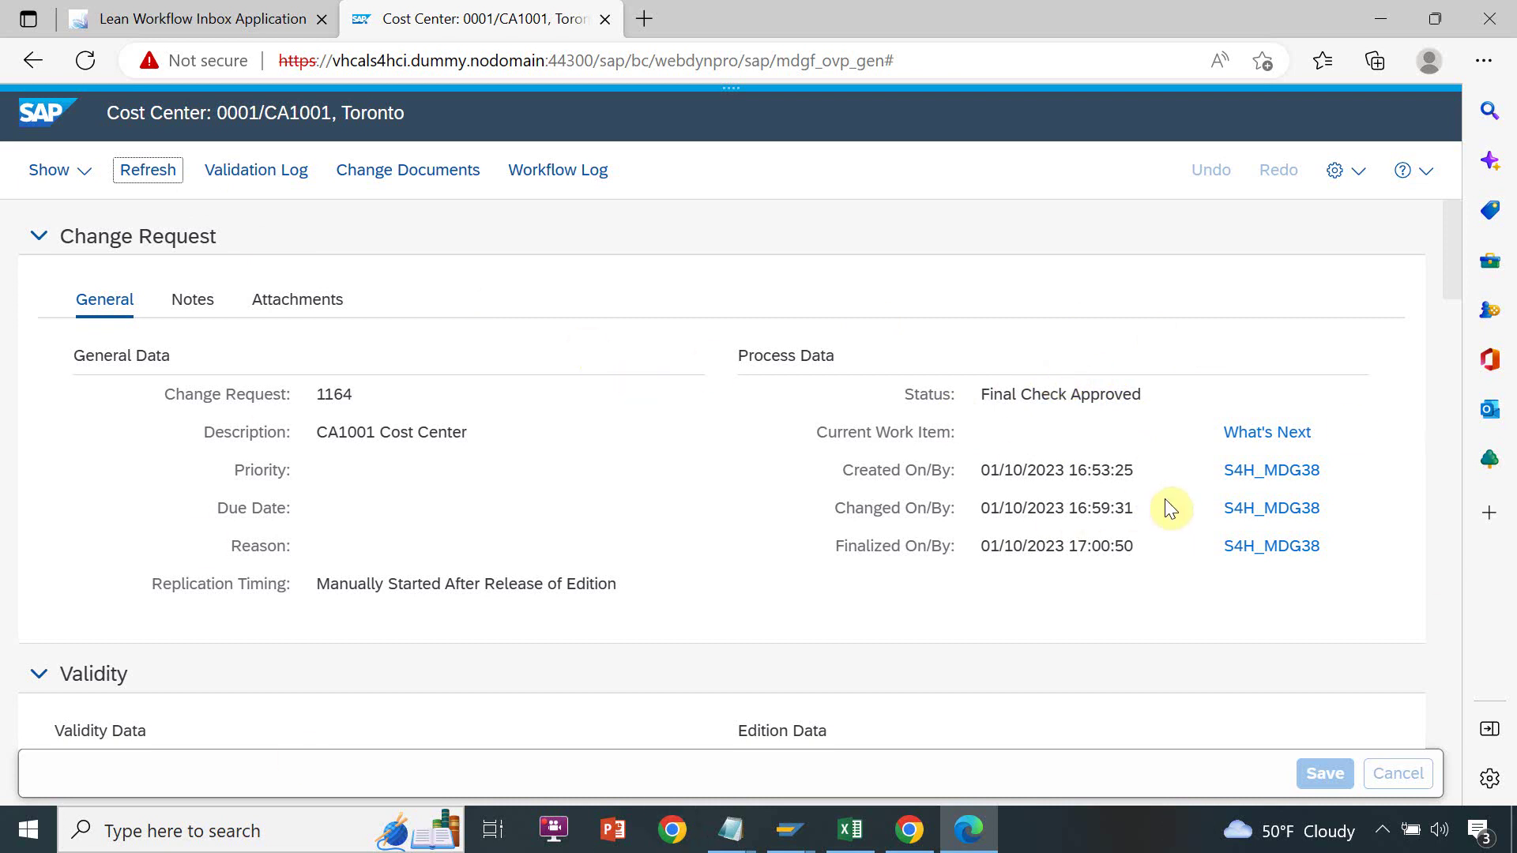
pyautogui.click(129, 174)
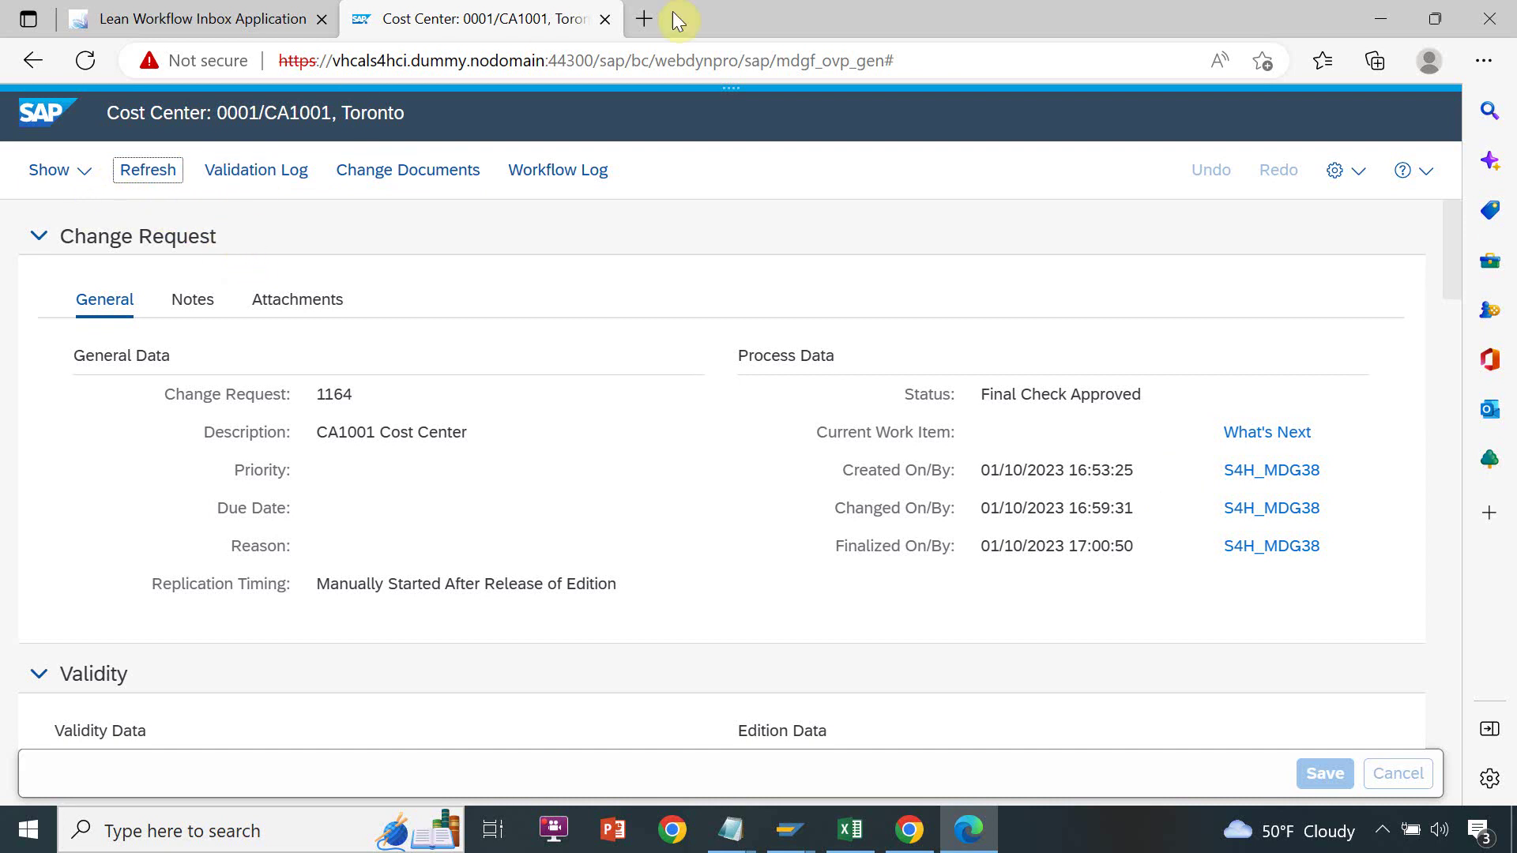
pyautogui.click(605, 19)
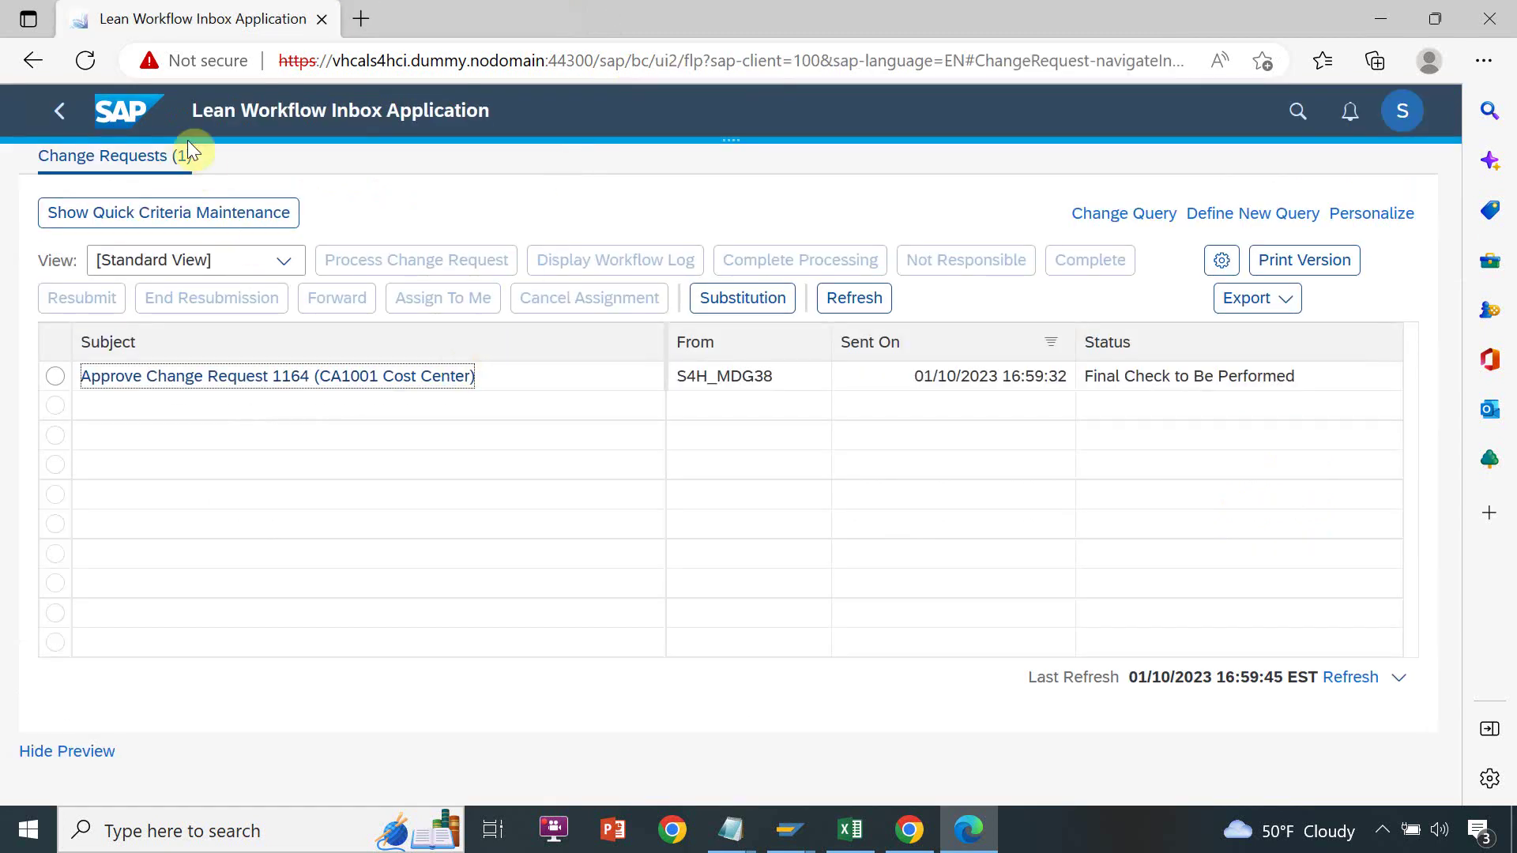
# Search for cost center CA1001 in Manage Cost Center and review the result list
pyautogui.click(67, 111)
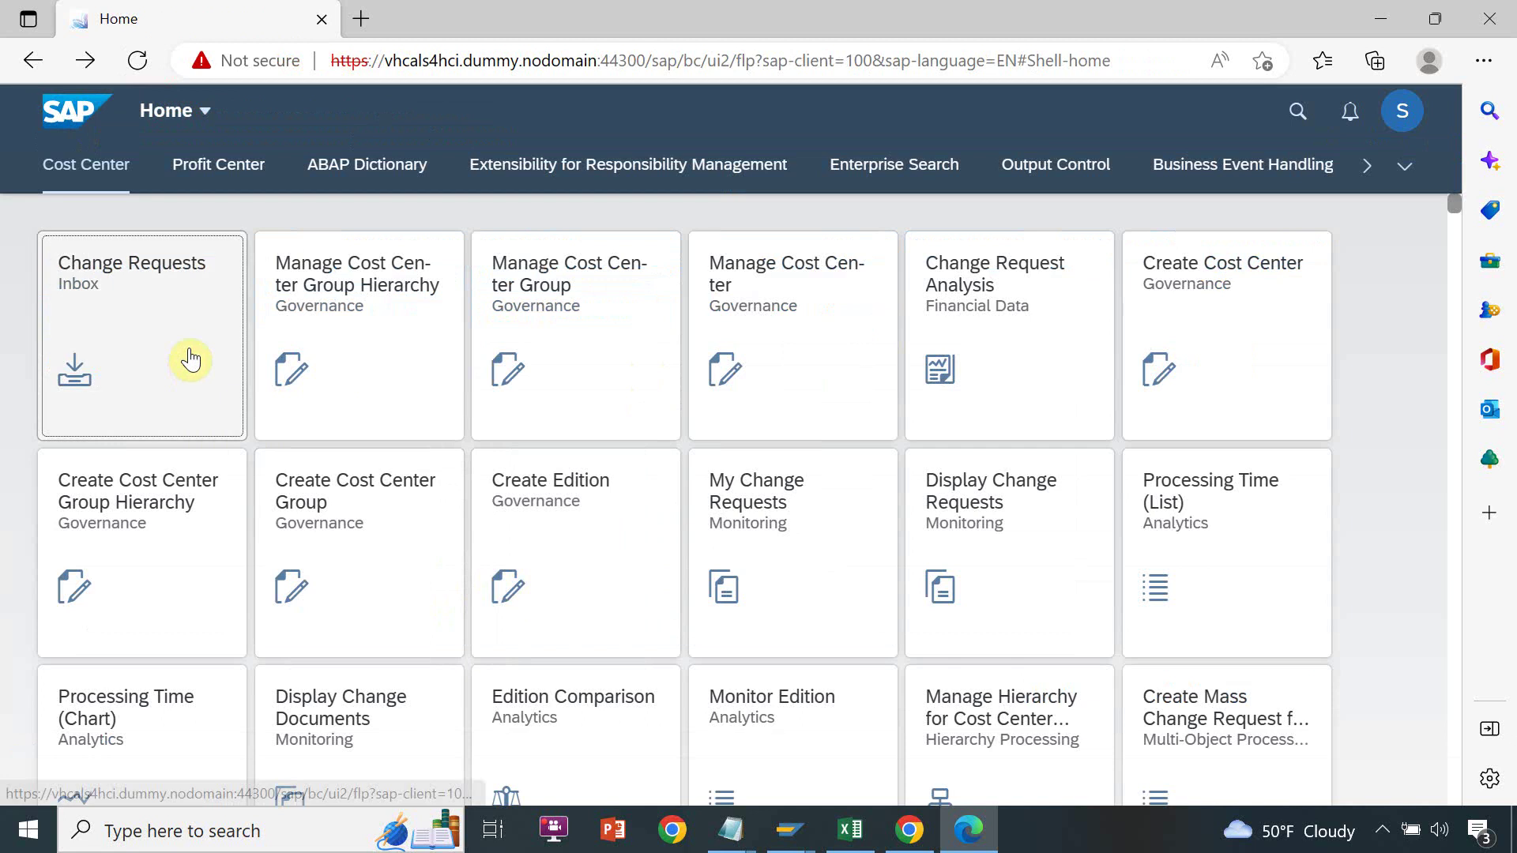
pyautogui.click(765, 272)
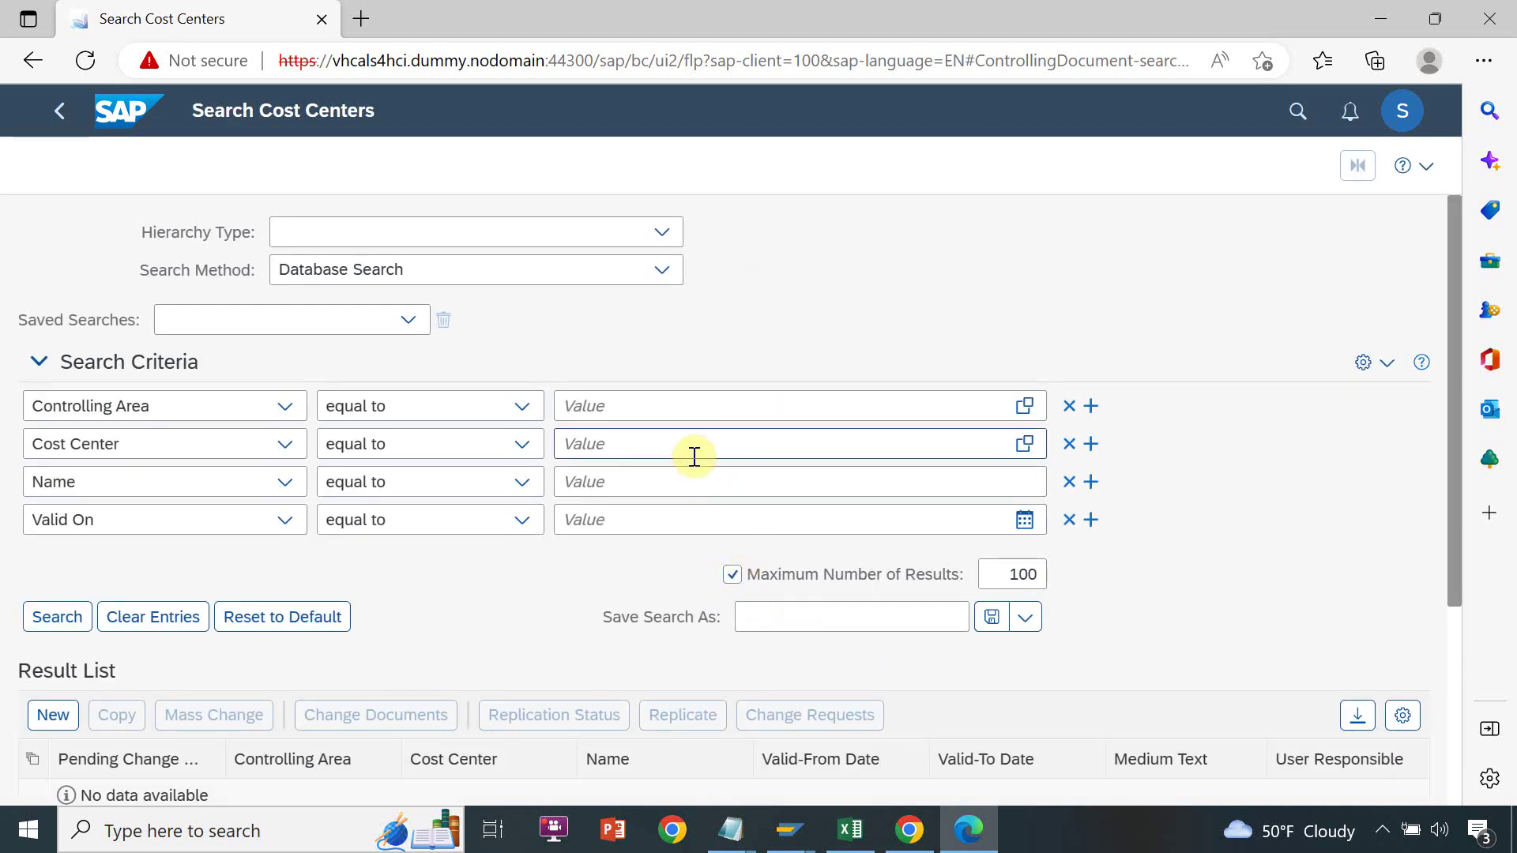
pyautogui.click(686, 455)
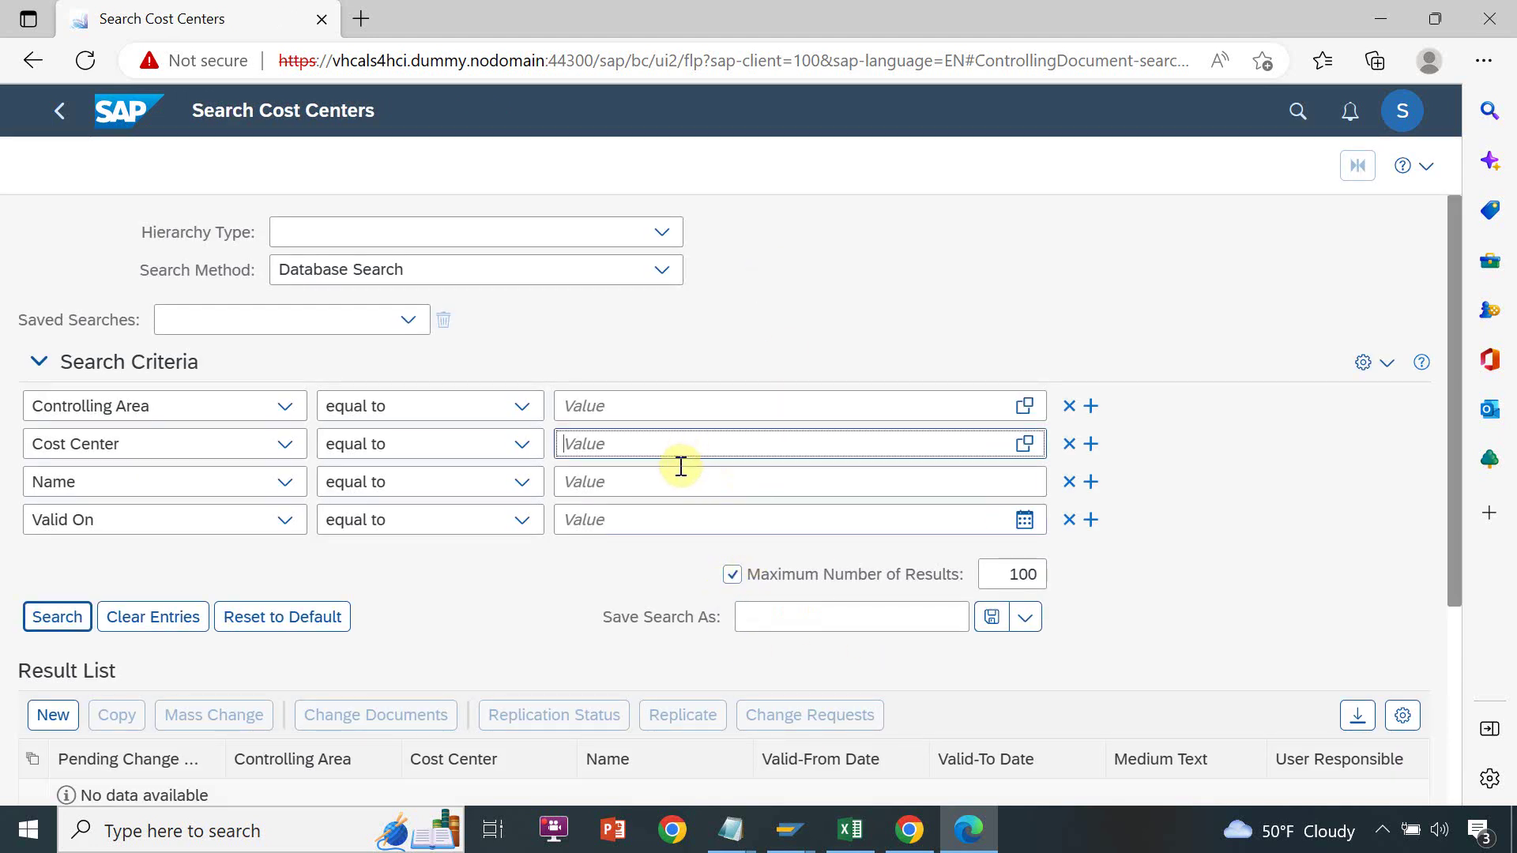
pyautogui.write('CA1001')
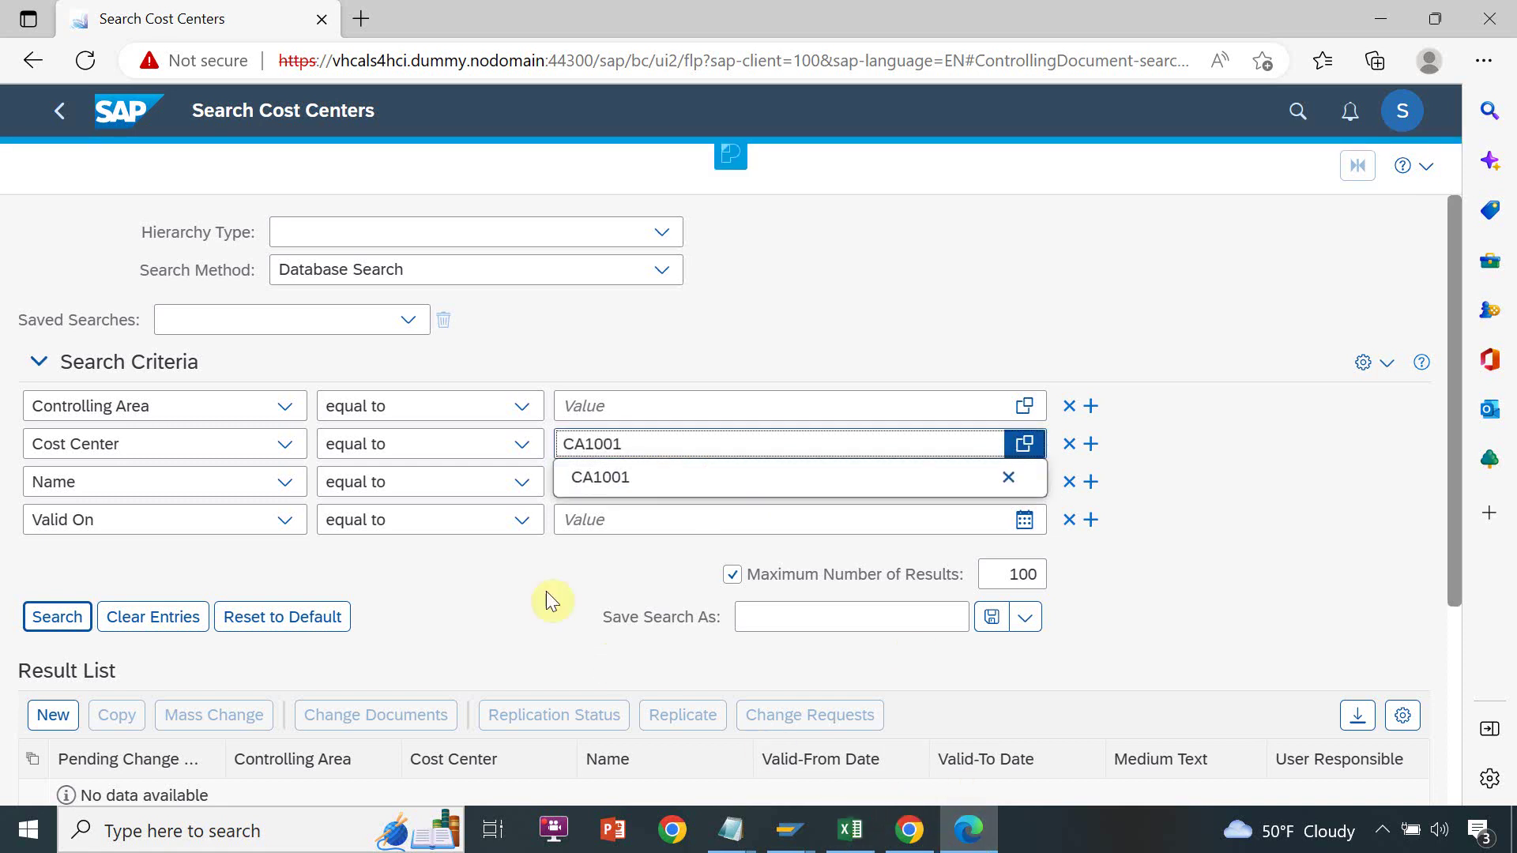
pyautogui.click(71, 618)
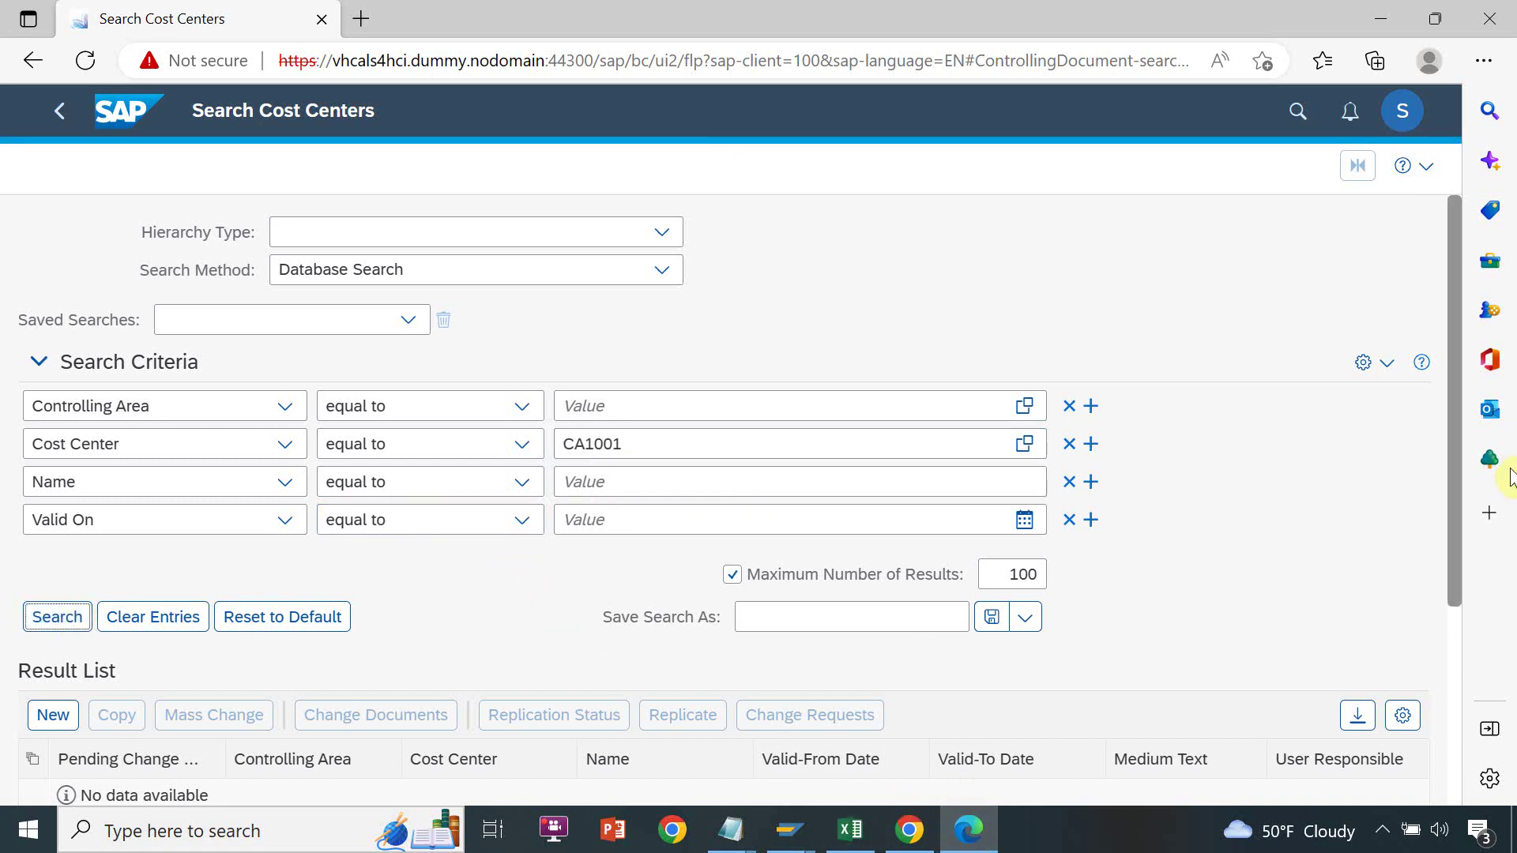
pyautogui.scroll(-2, 1293, 633)
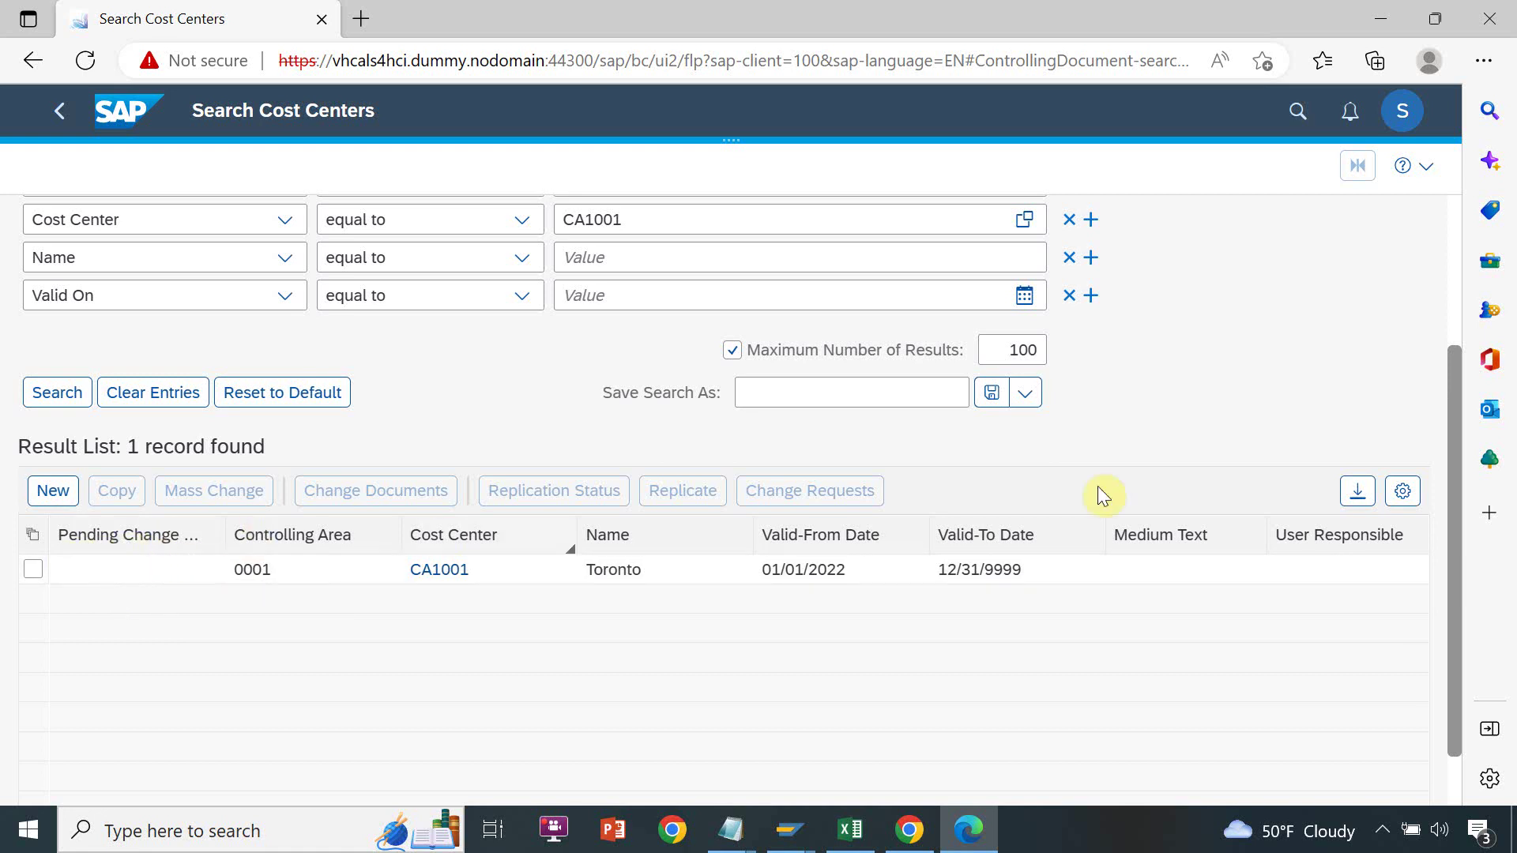
pyautogui.scroll(3, 1449, 557)
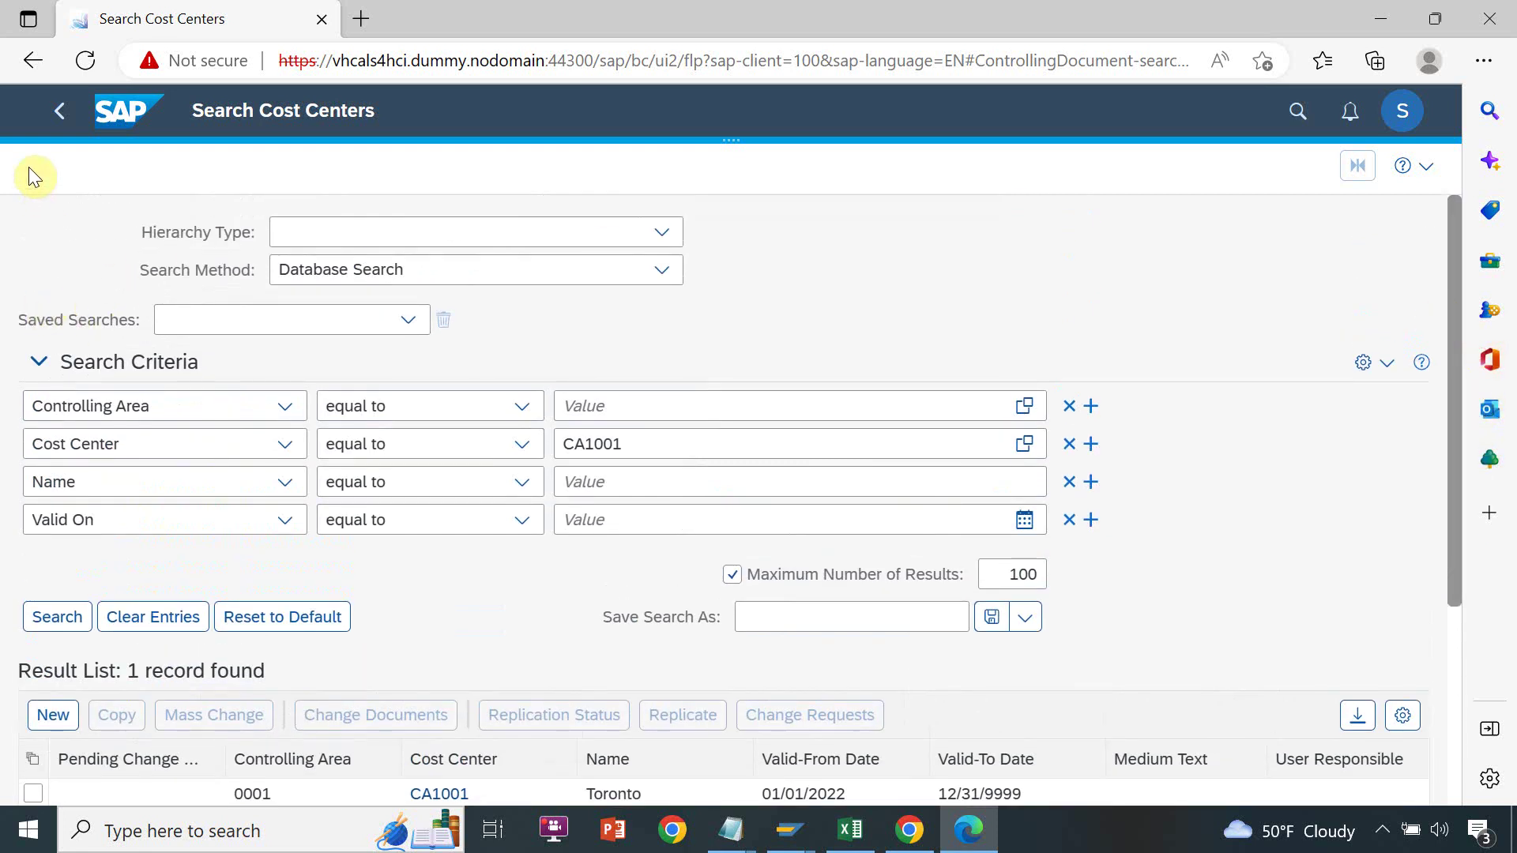
# Search for cost center group hierarchy ABC in Manage Cost Center Group Hierarchy
pyautogui.click(59, 110)
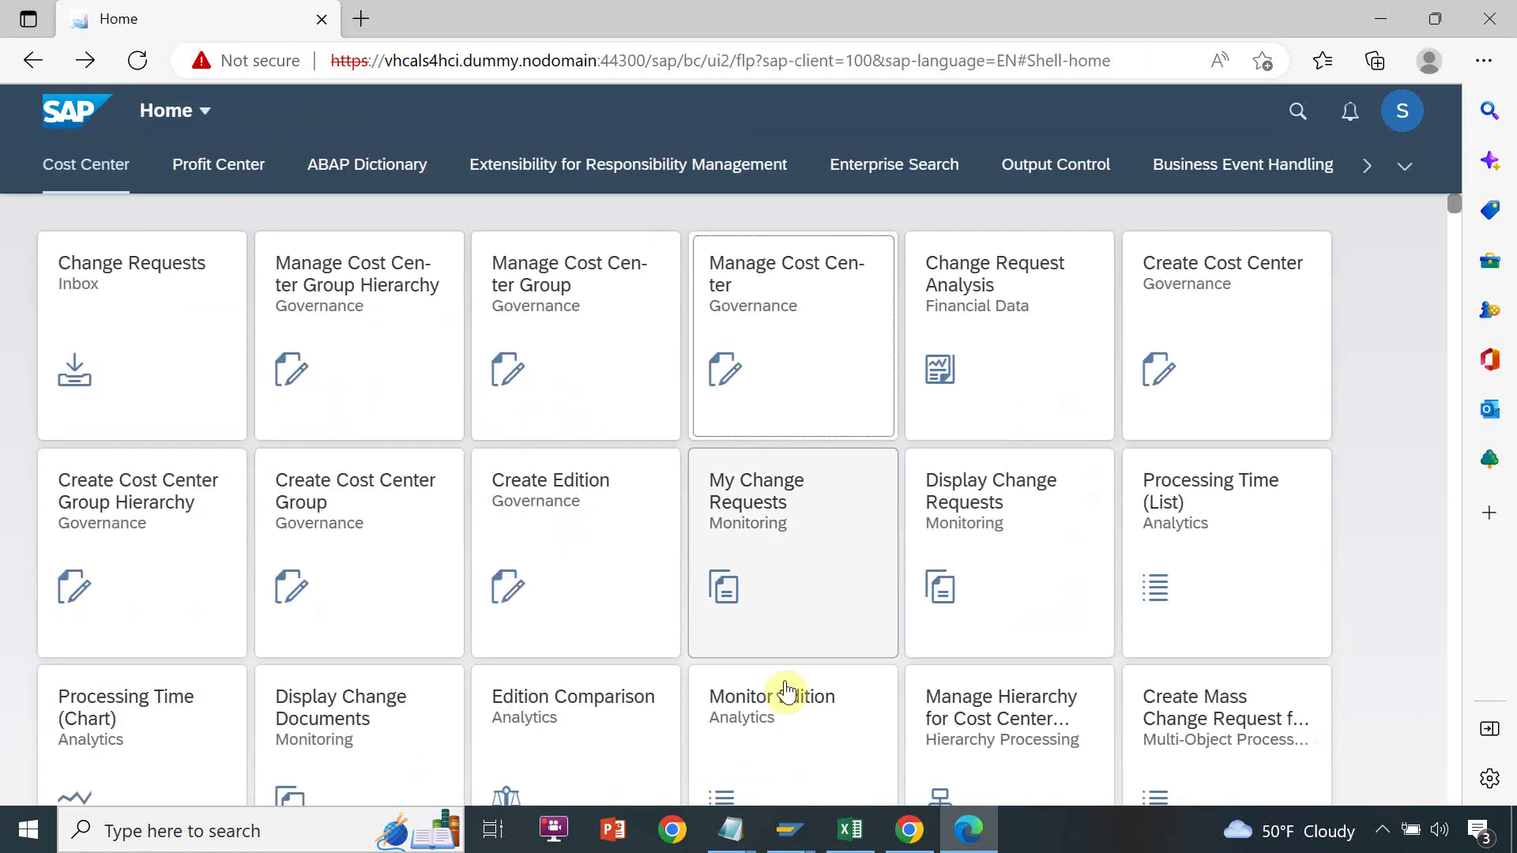
pyautogui.click(356, 291)
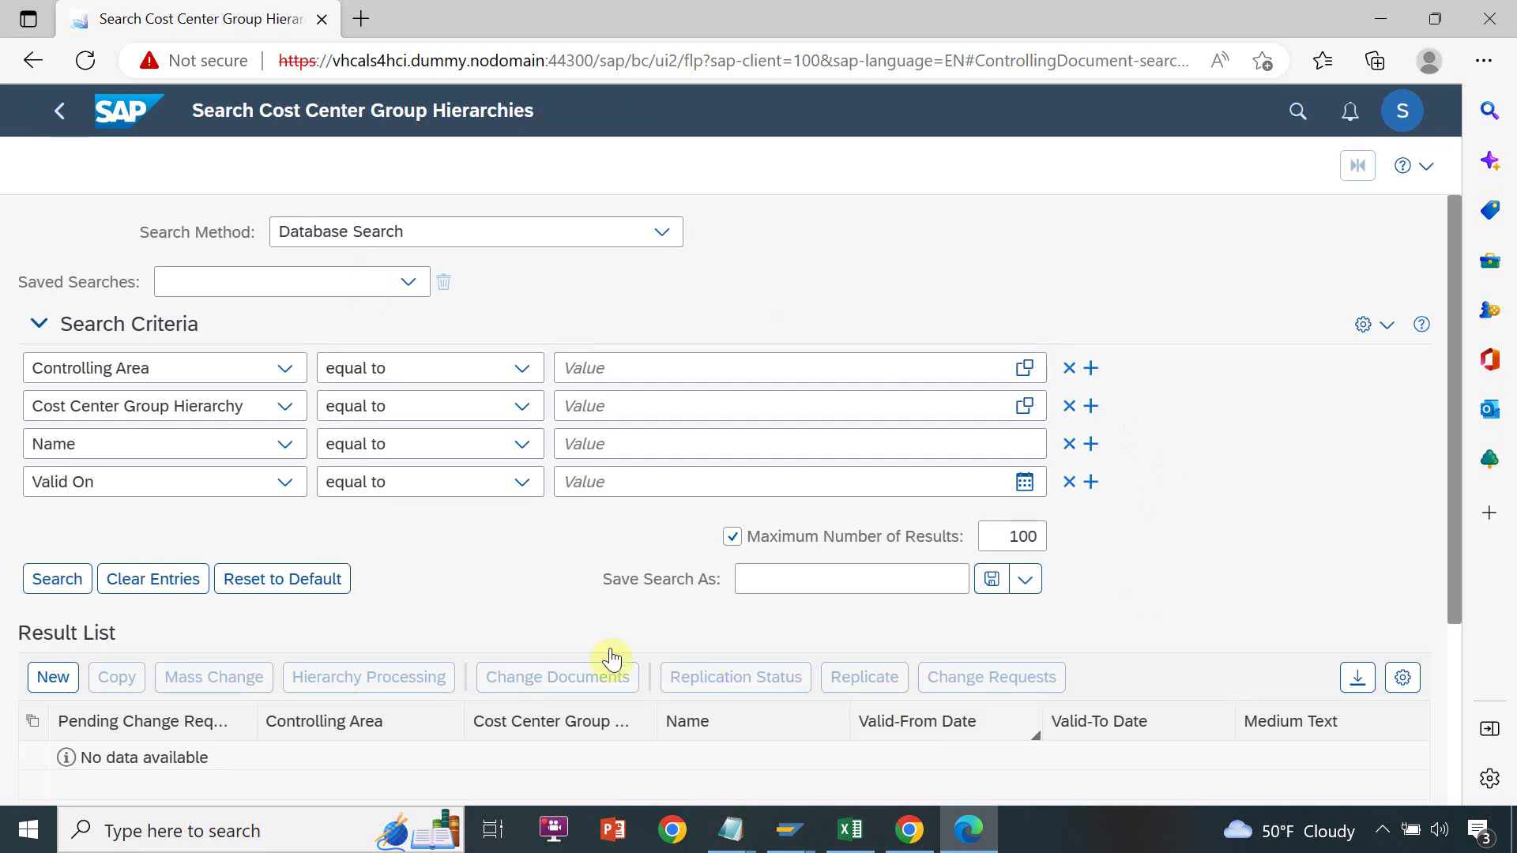
pyautogui.click(703, 418)
pyautogui.write('A')
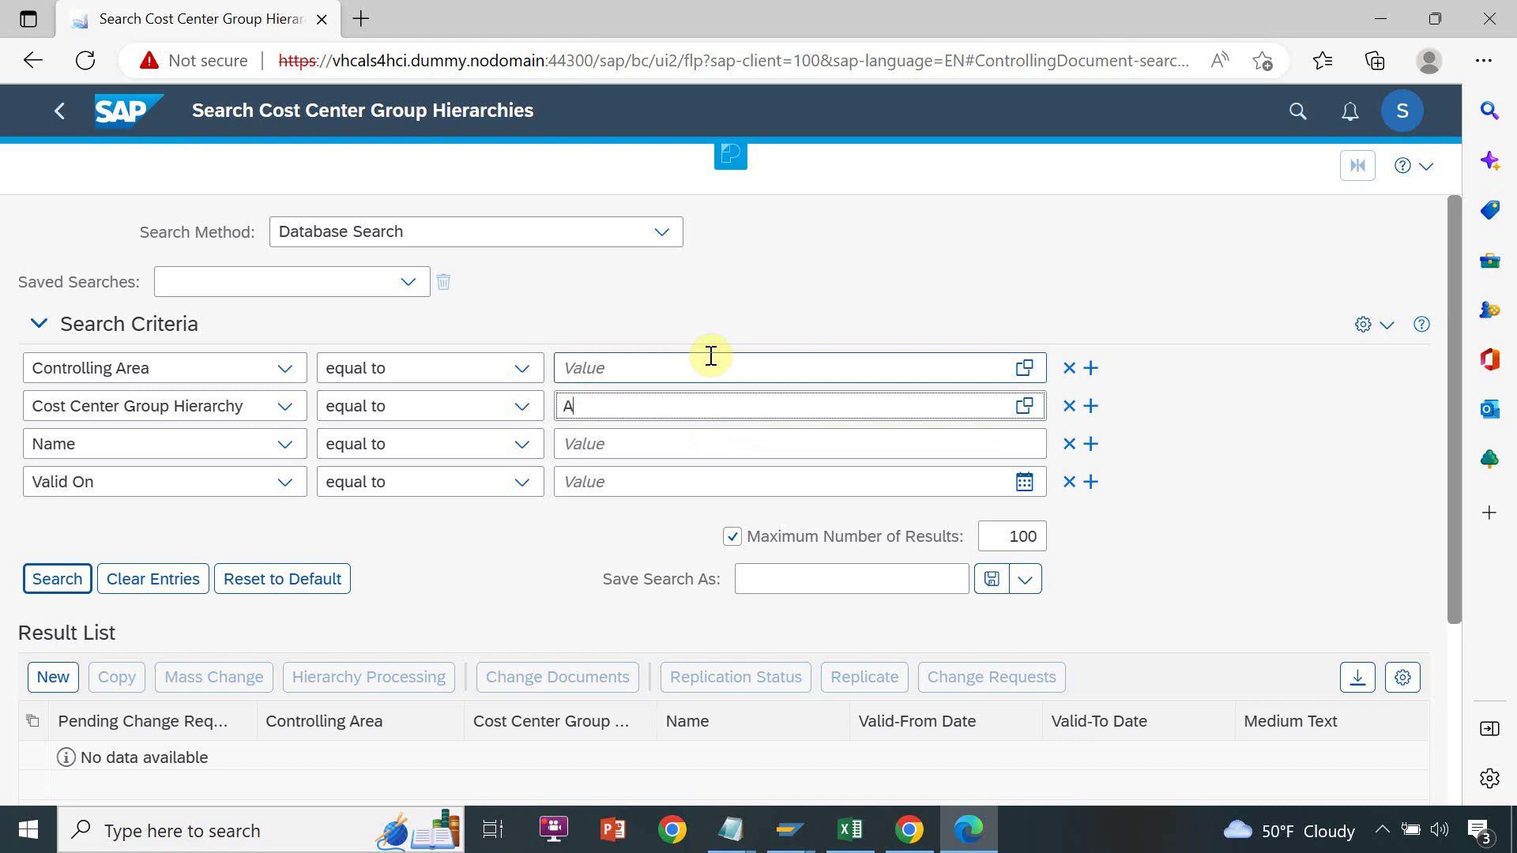
pyautogui.write('BC')
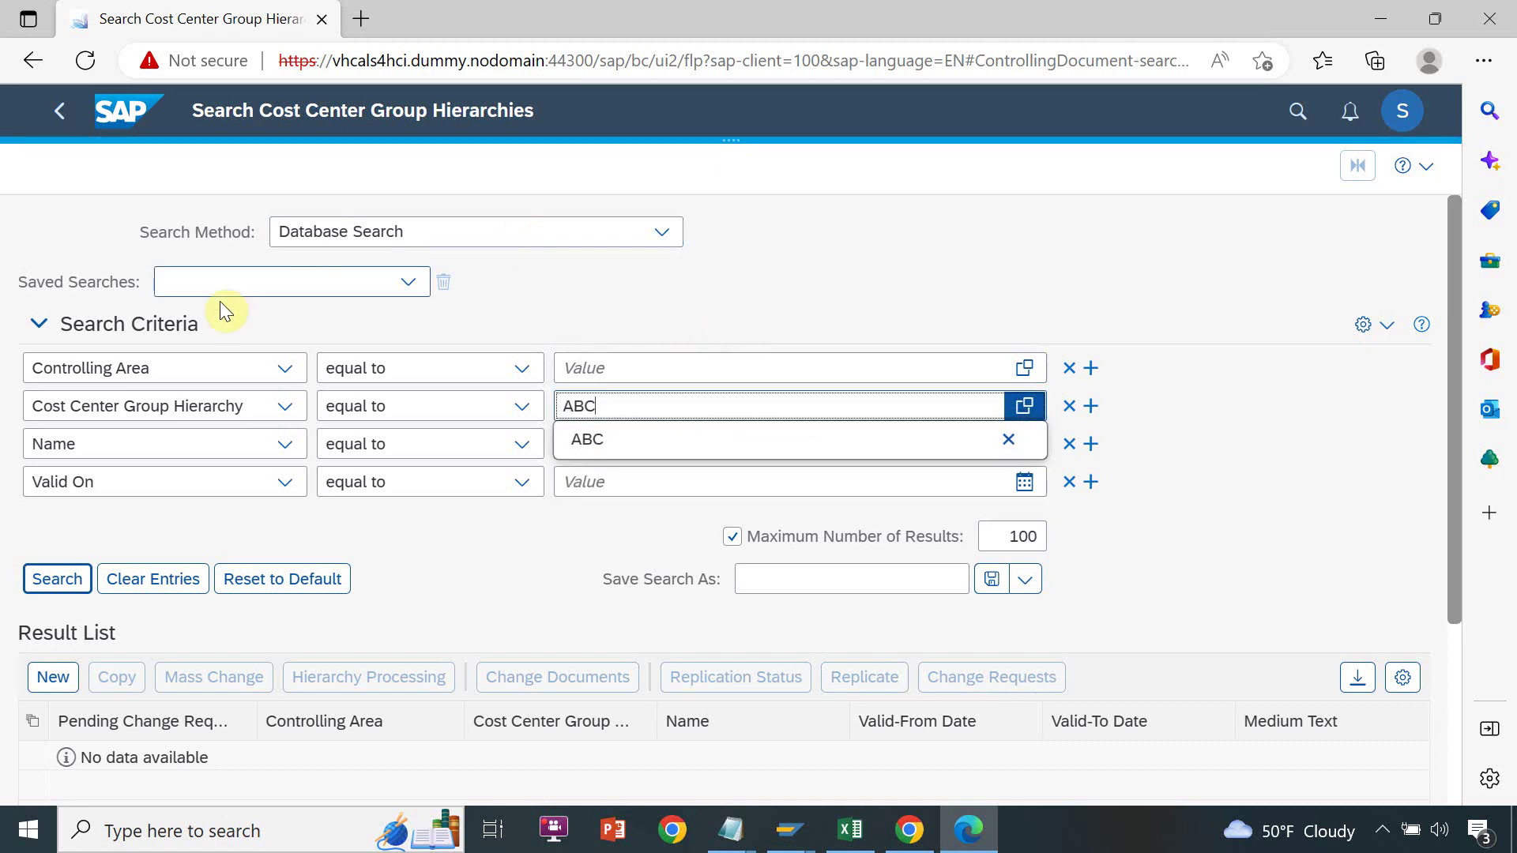
pyautogui.click(58, 579)
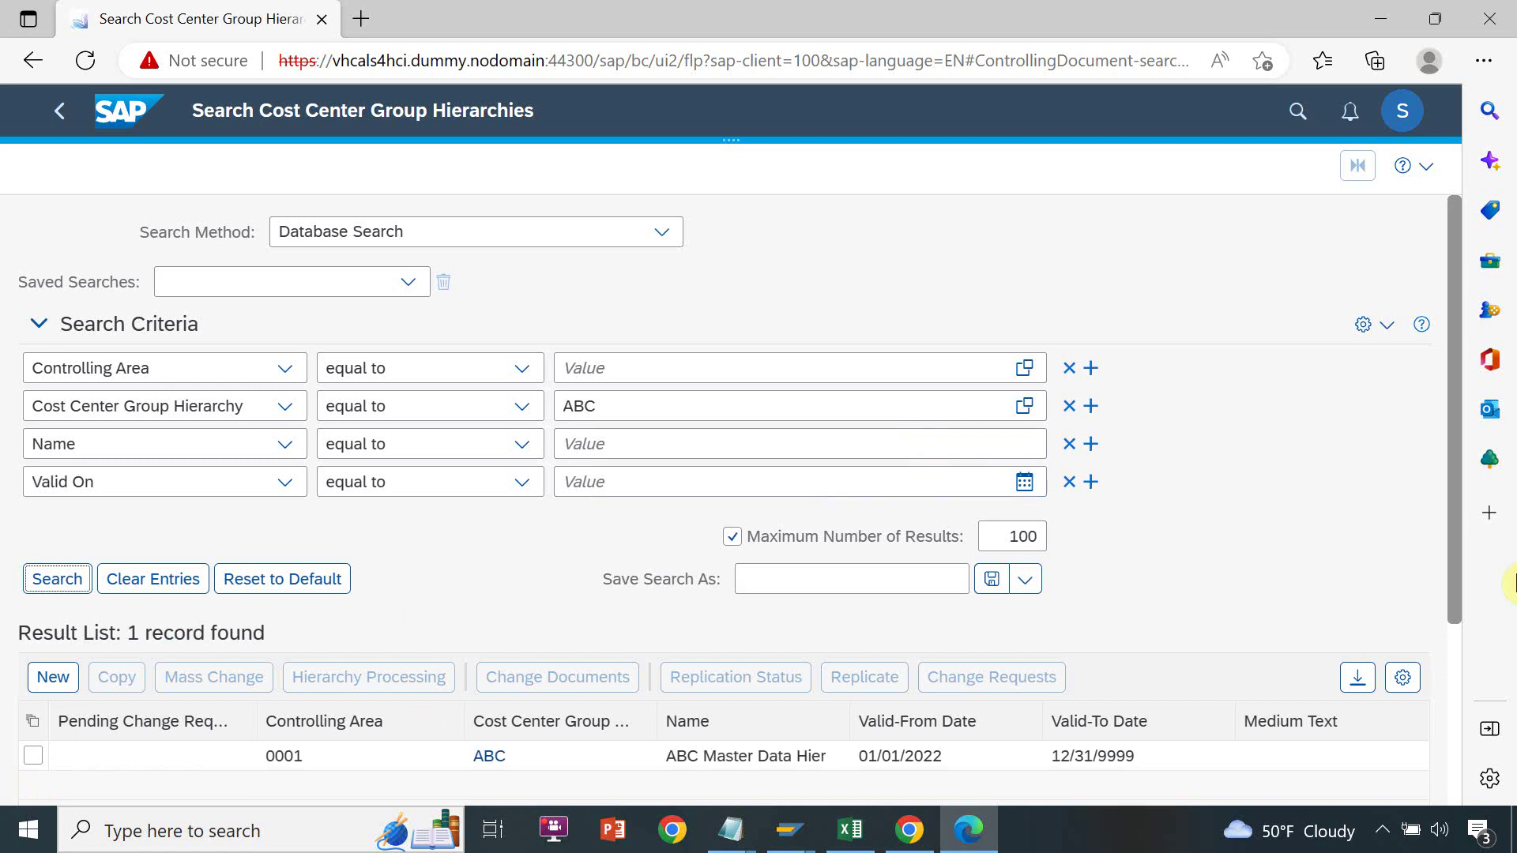
pyautogui.moveTo(1450, 567); pyautogui.dragTo(1459, 703)
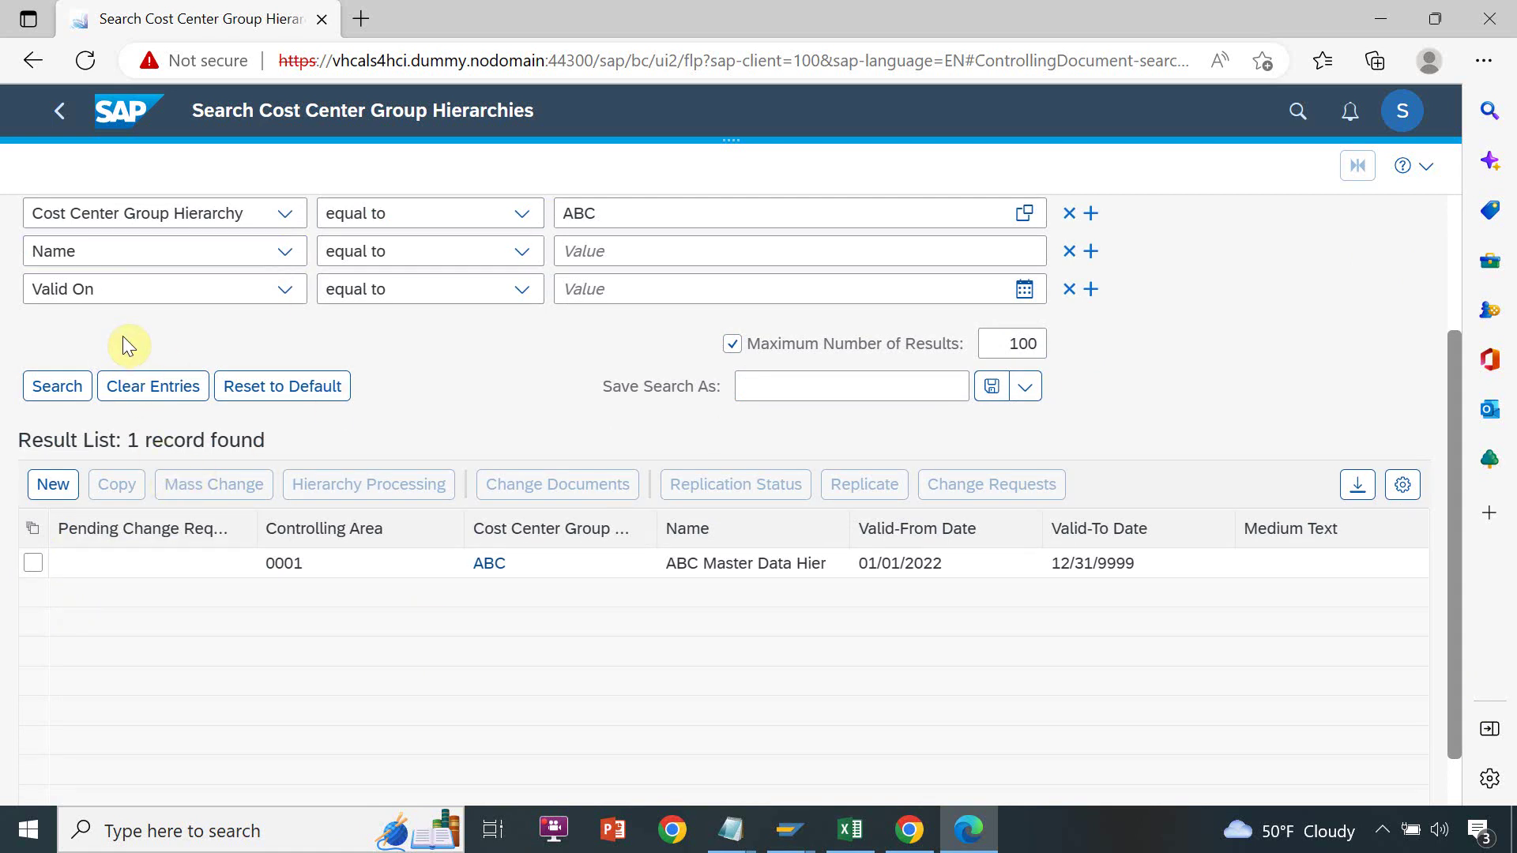
# Open hierarchy ABC in Hierarchy Processing and expand it to level 4, declining the SAP GUI logout error details
pyautogui.click(38, 566)
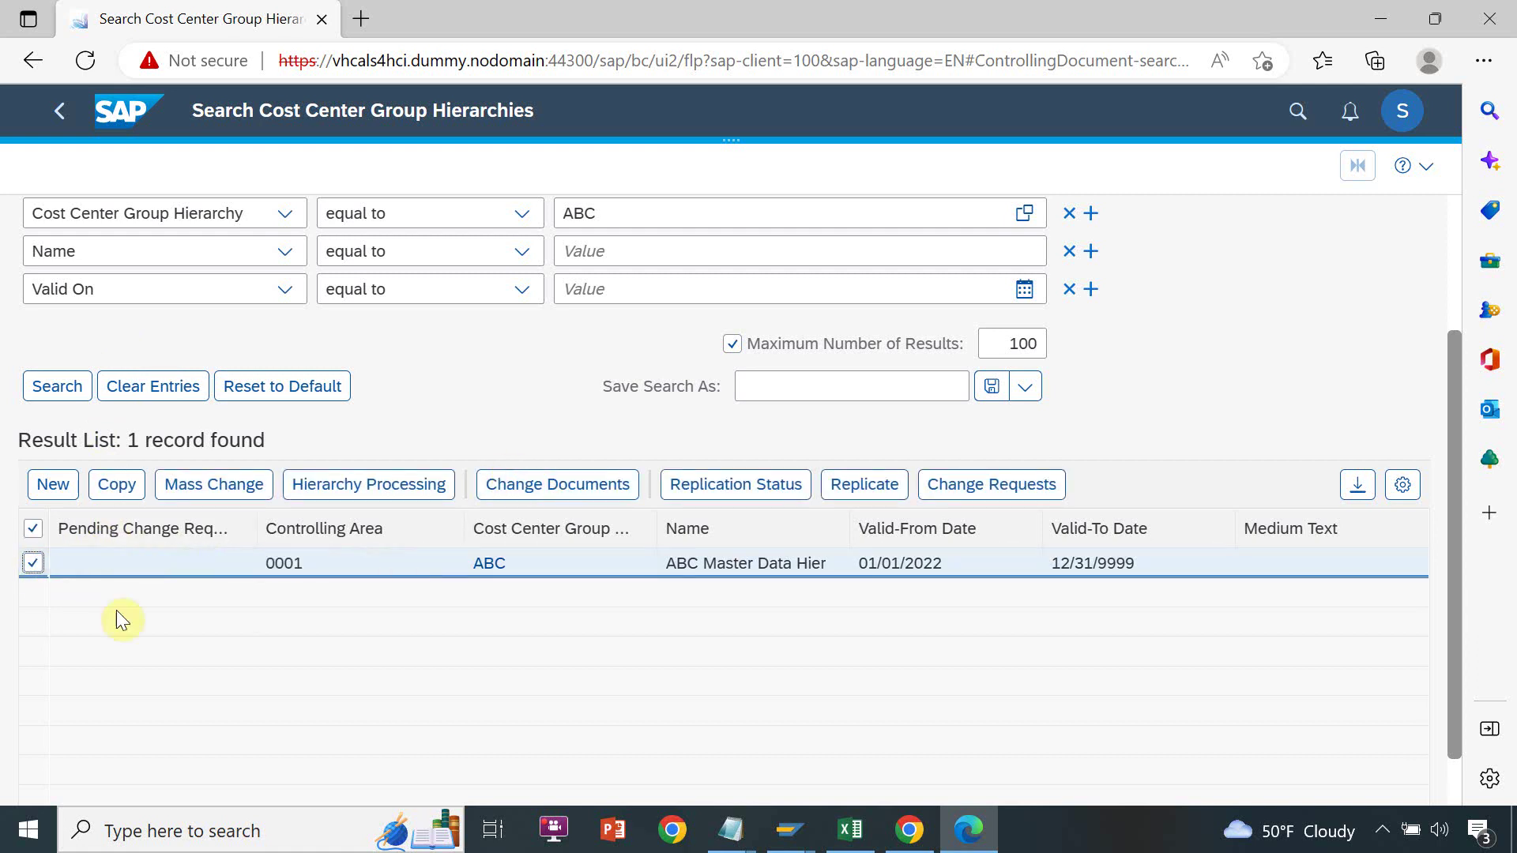
pyautogui.click(368, 490)
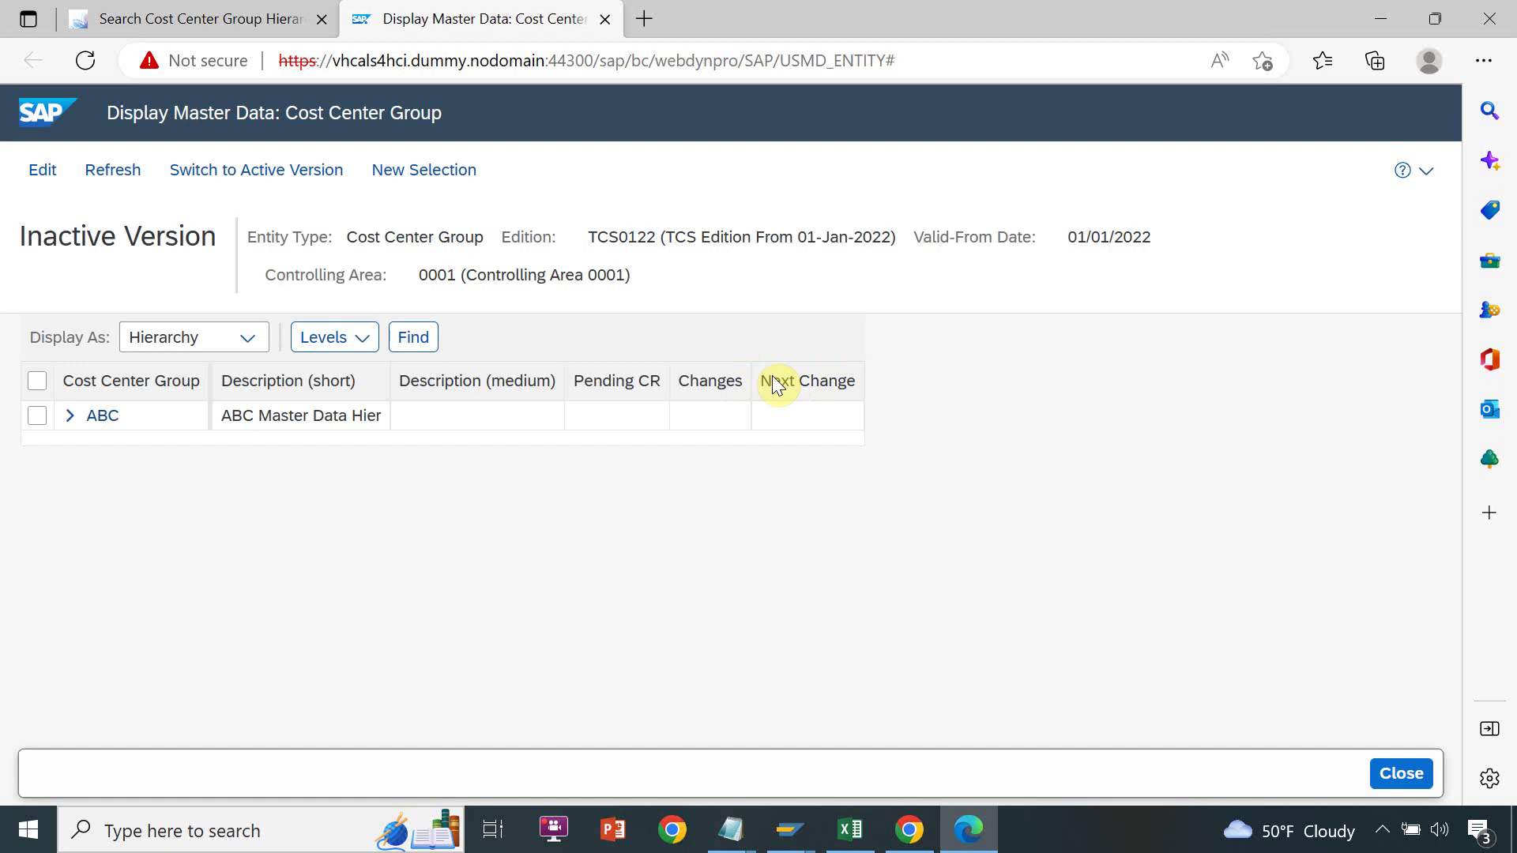
pyautogui.click(69, 411)
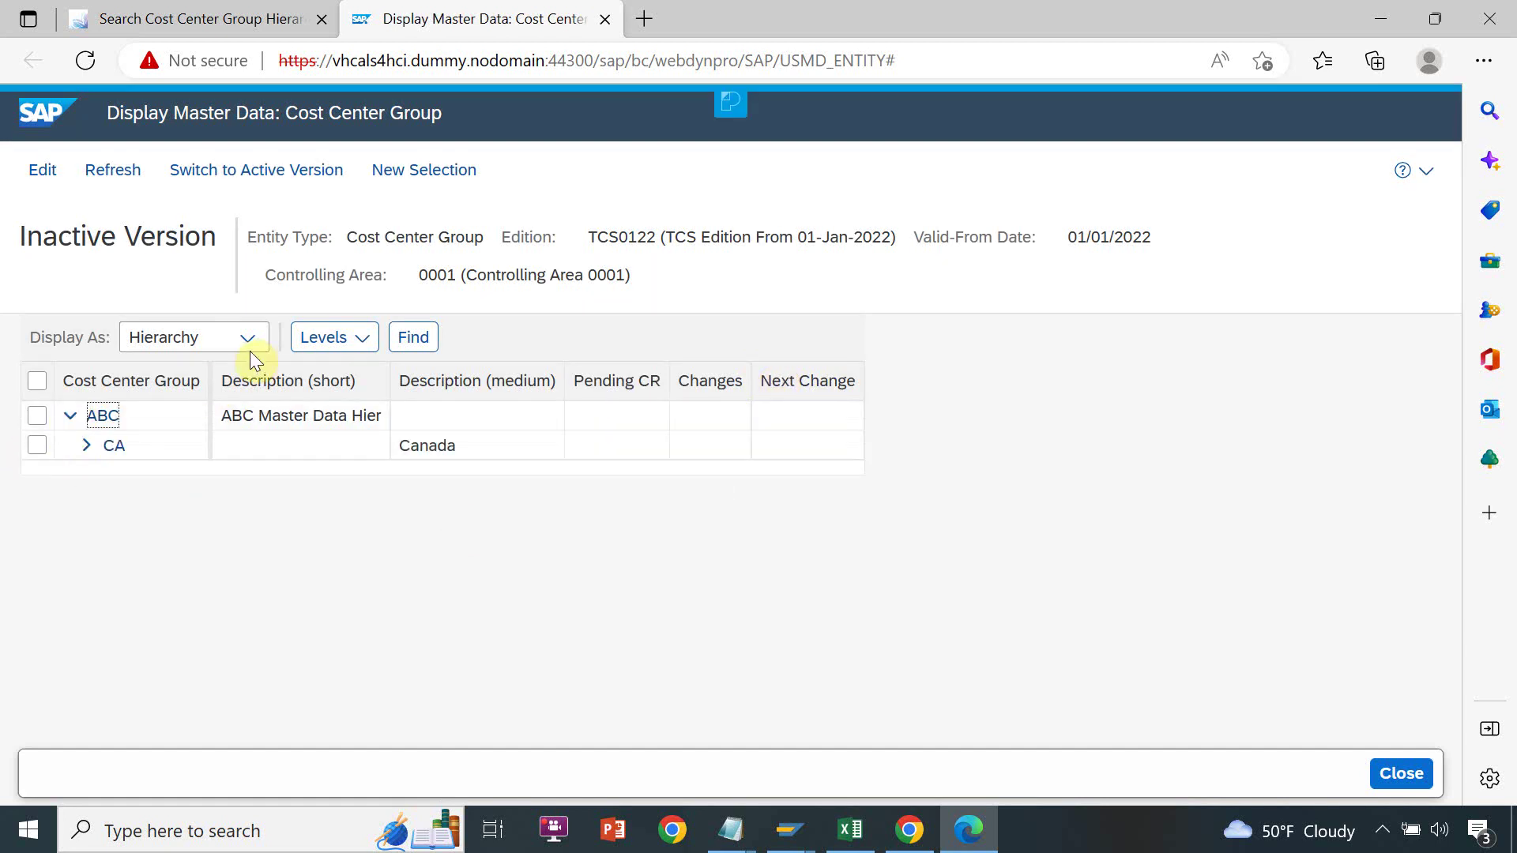
pyautogui.click(354, 340)
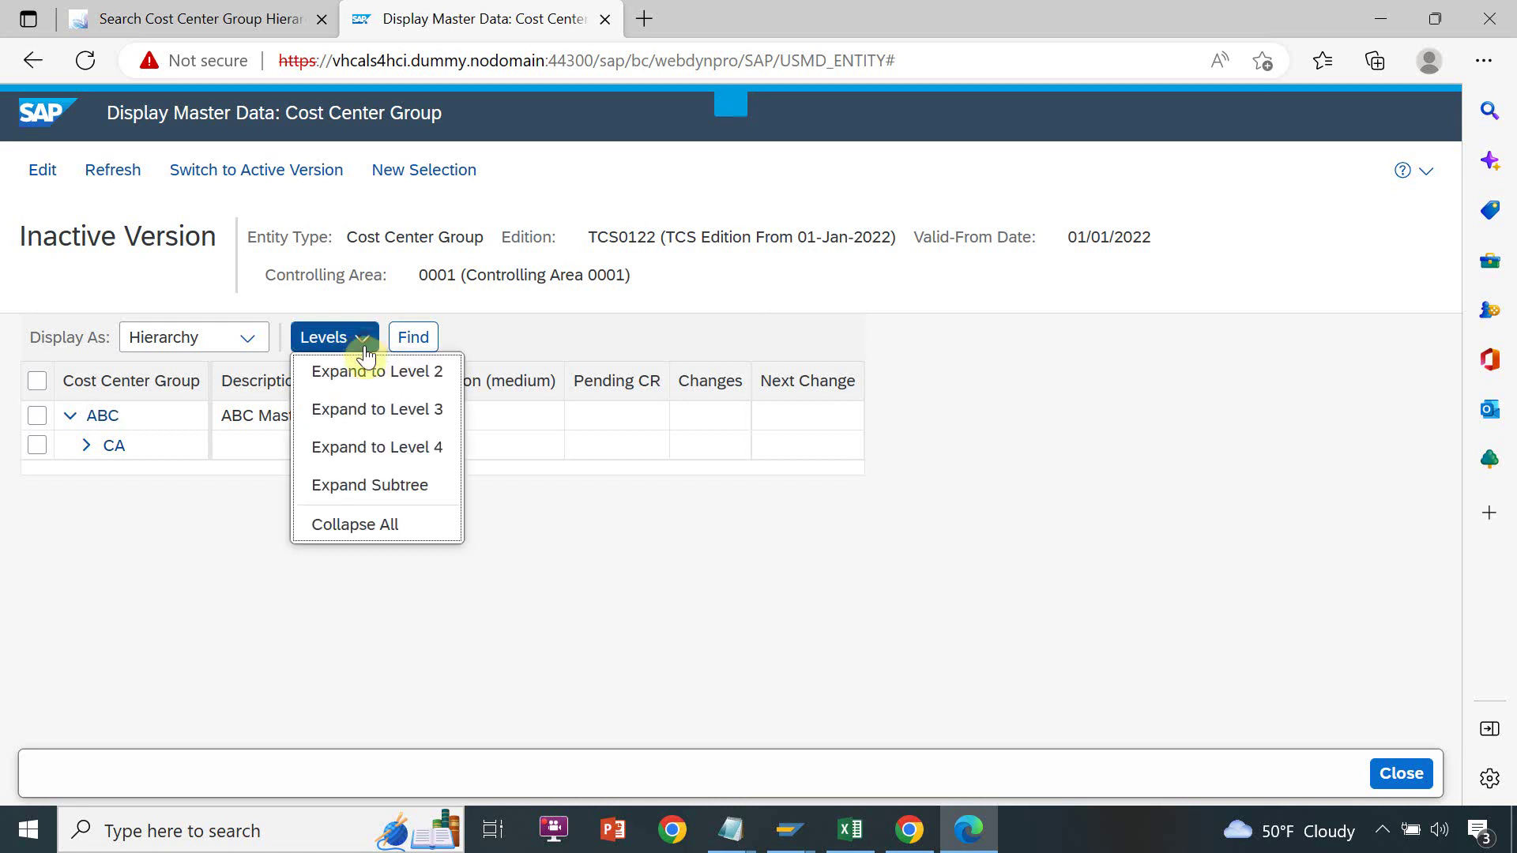
pyautogui.click(352, 458)
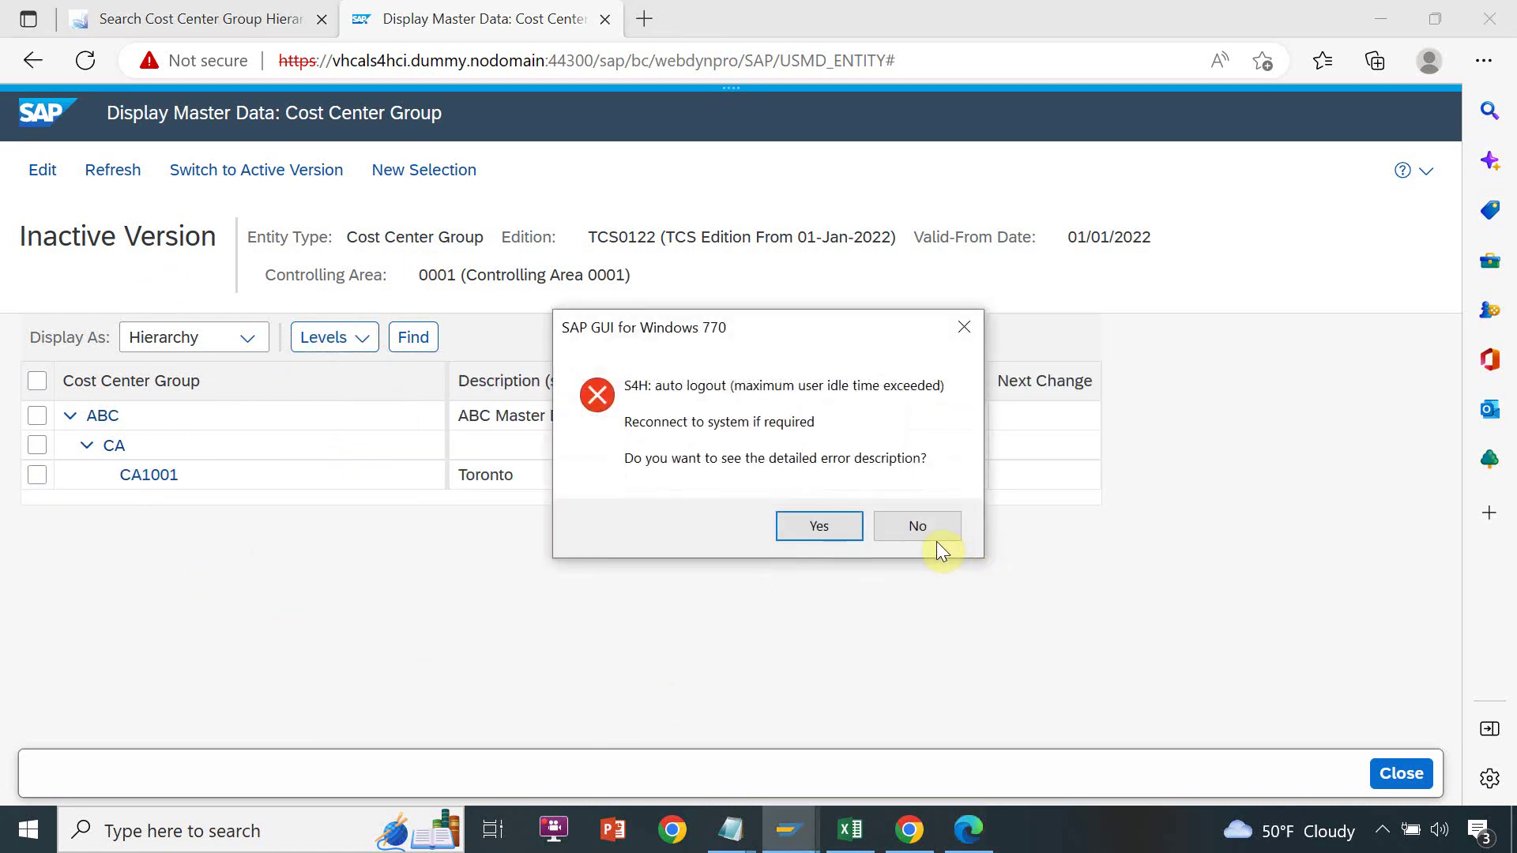
pyautogui.click(932, 535)
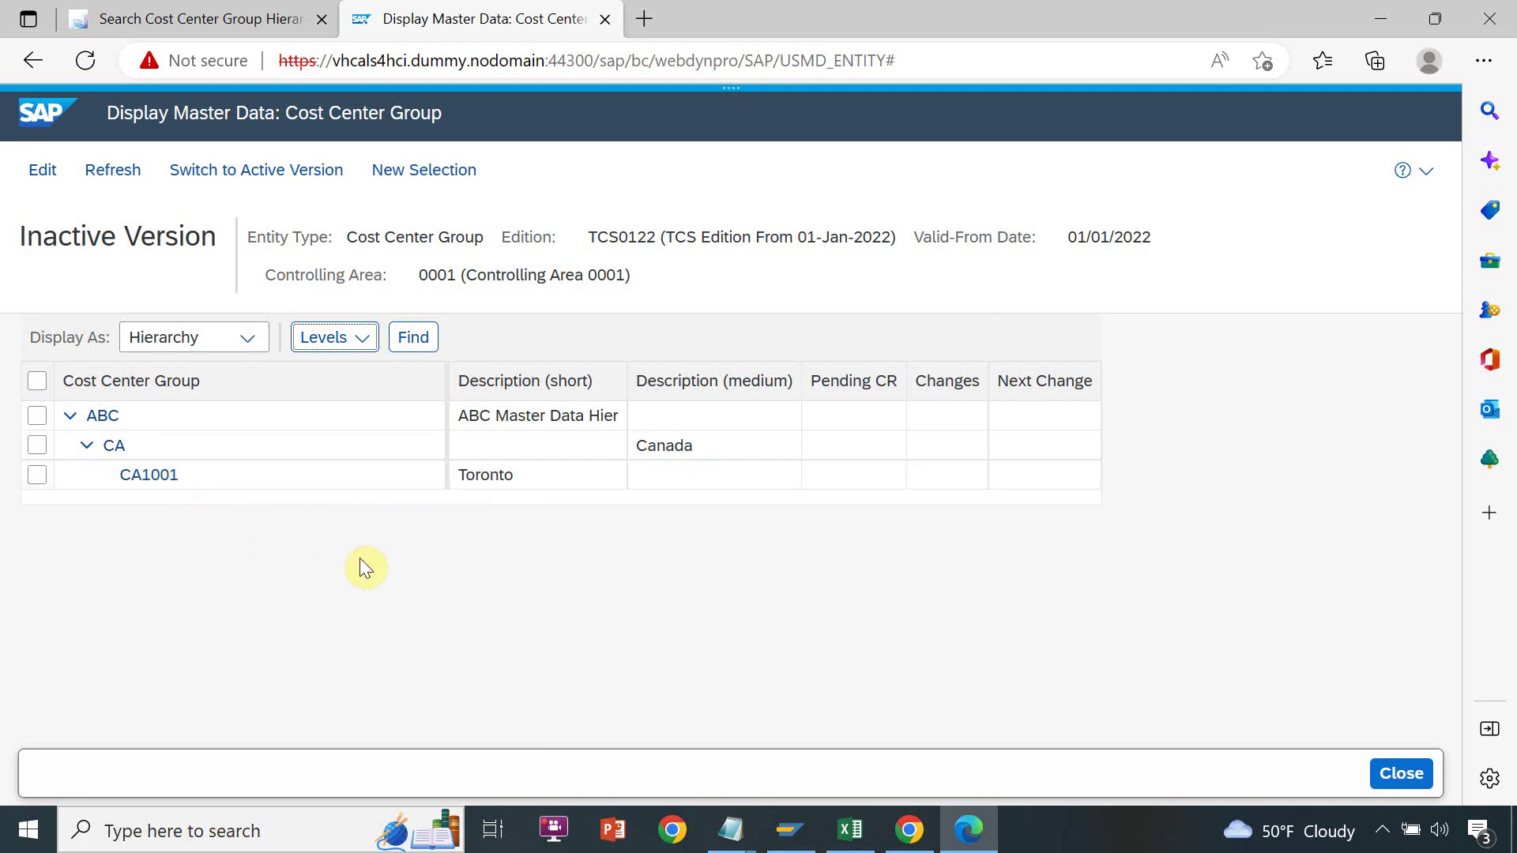
# Switch to the Excel workbook to compare the planned ABC hierarchy on the CC sheet, and return to the SAP hierarchy display
pyautogui.click(852, 829)
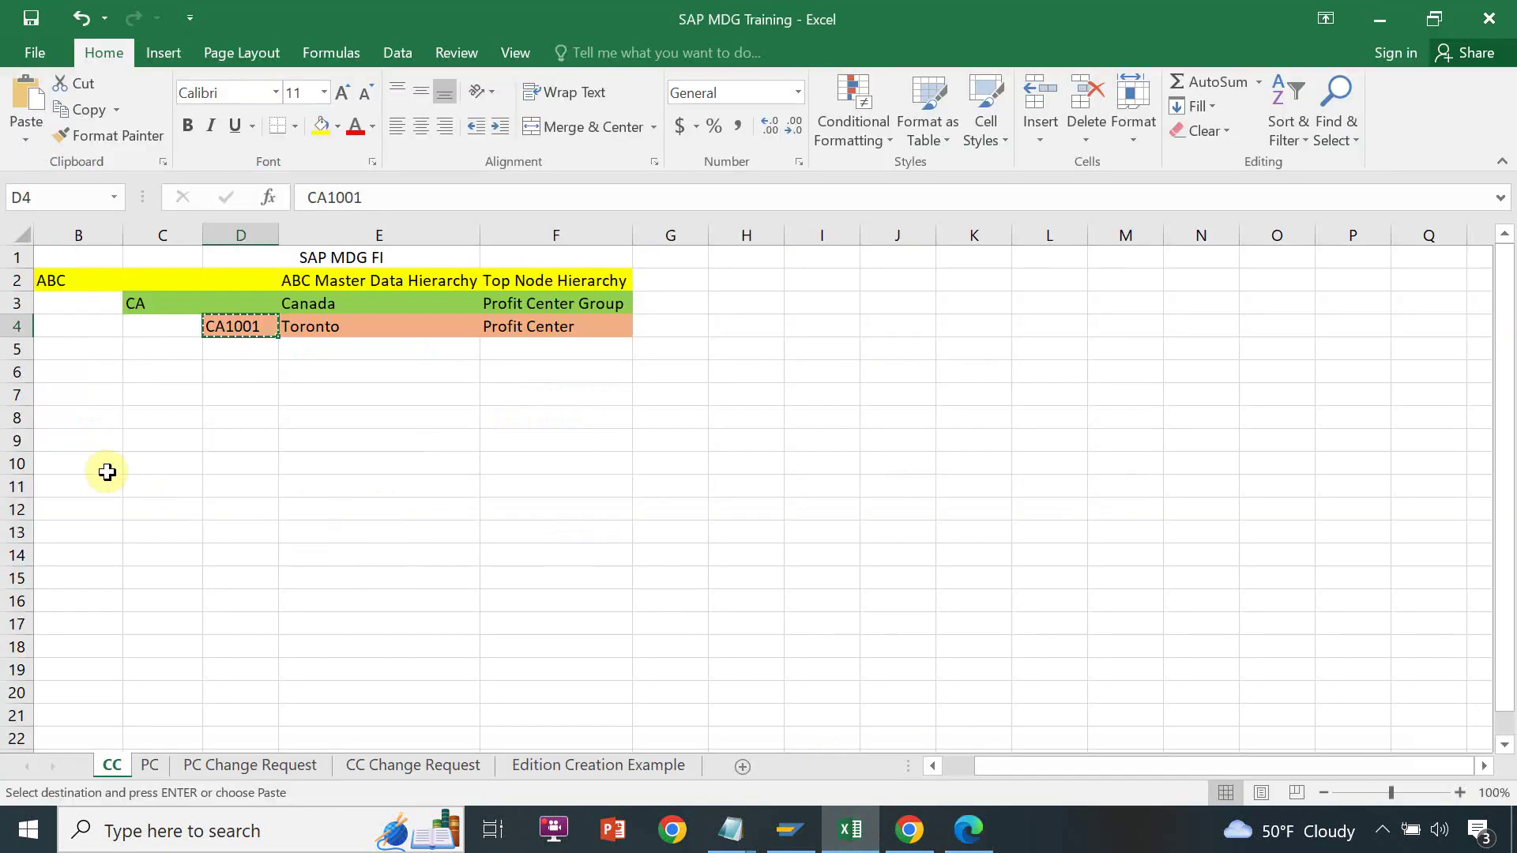
pyautogui.click(532, 349)
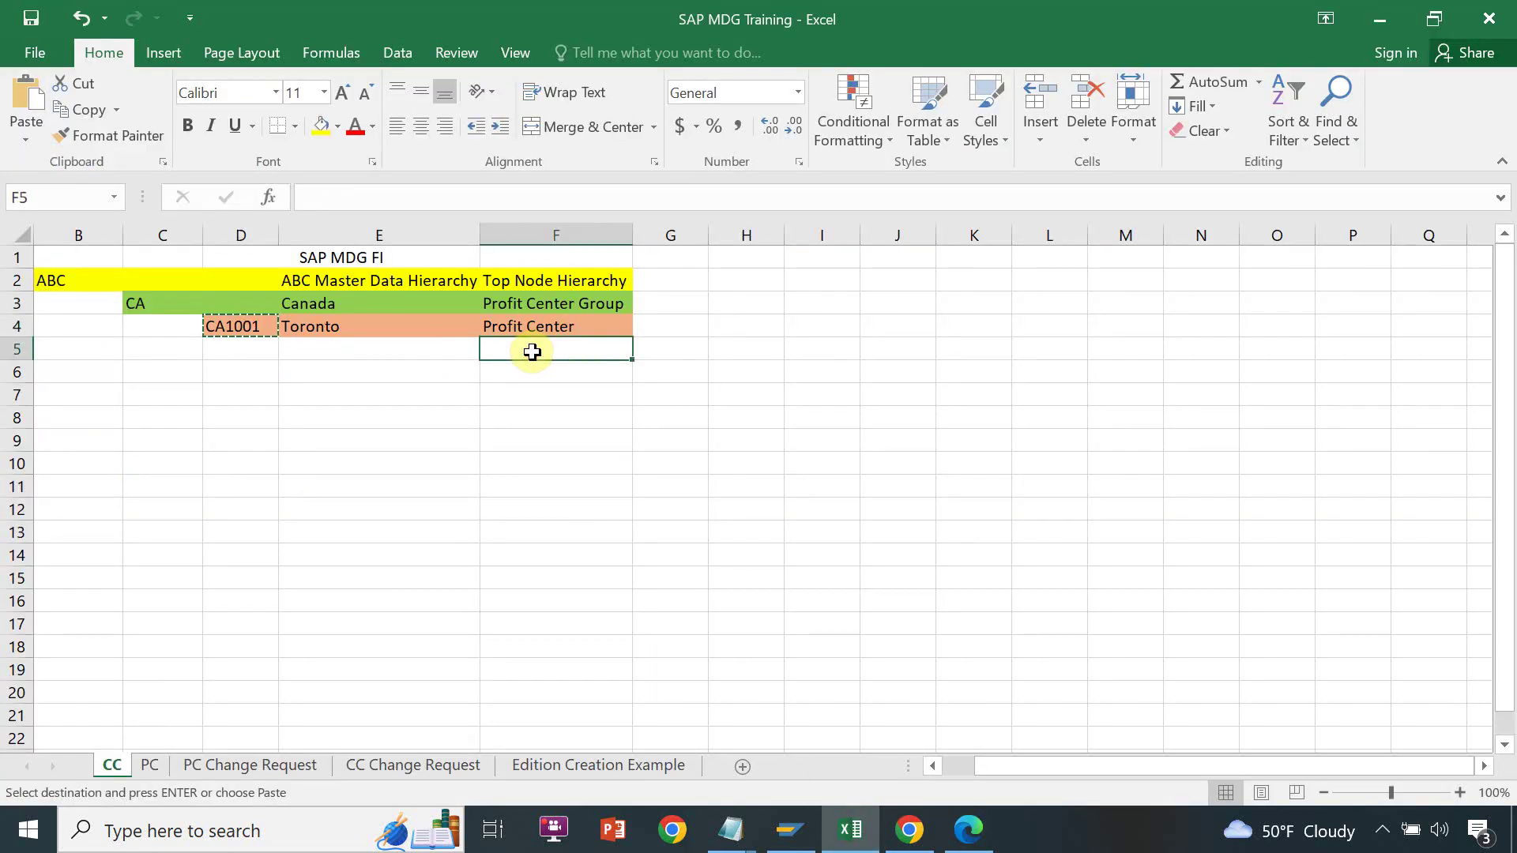
pyautogui.click(462, 352)
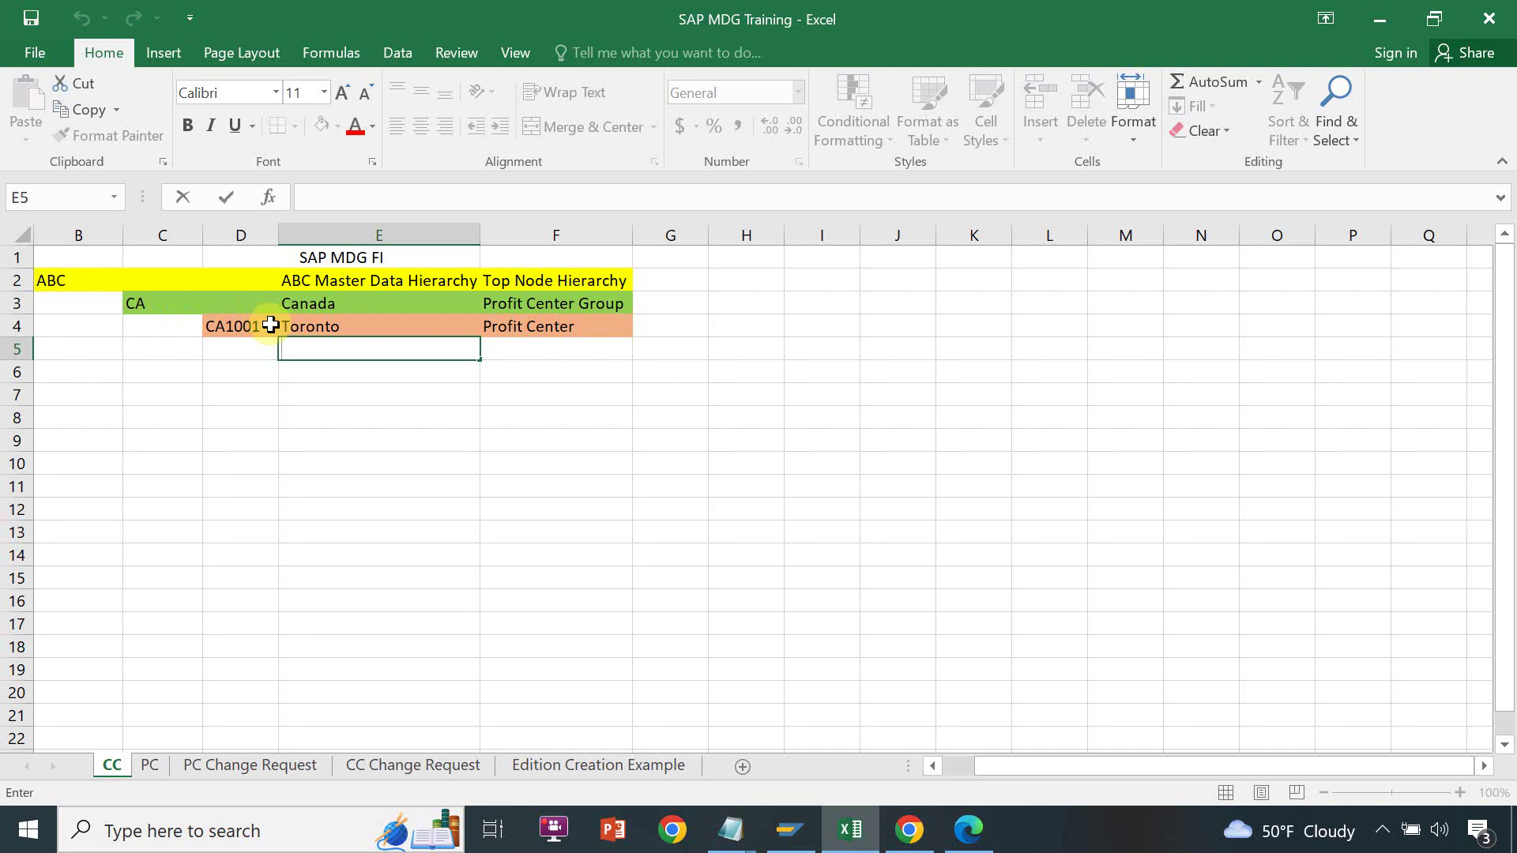
pyautogui.hotkey('alt', 'Tab')
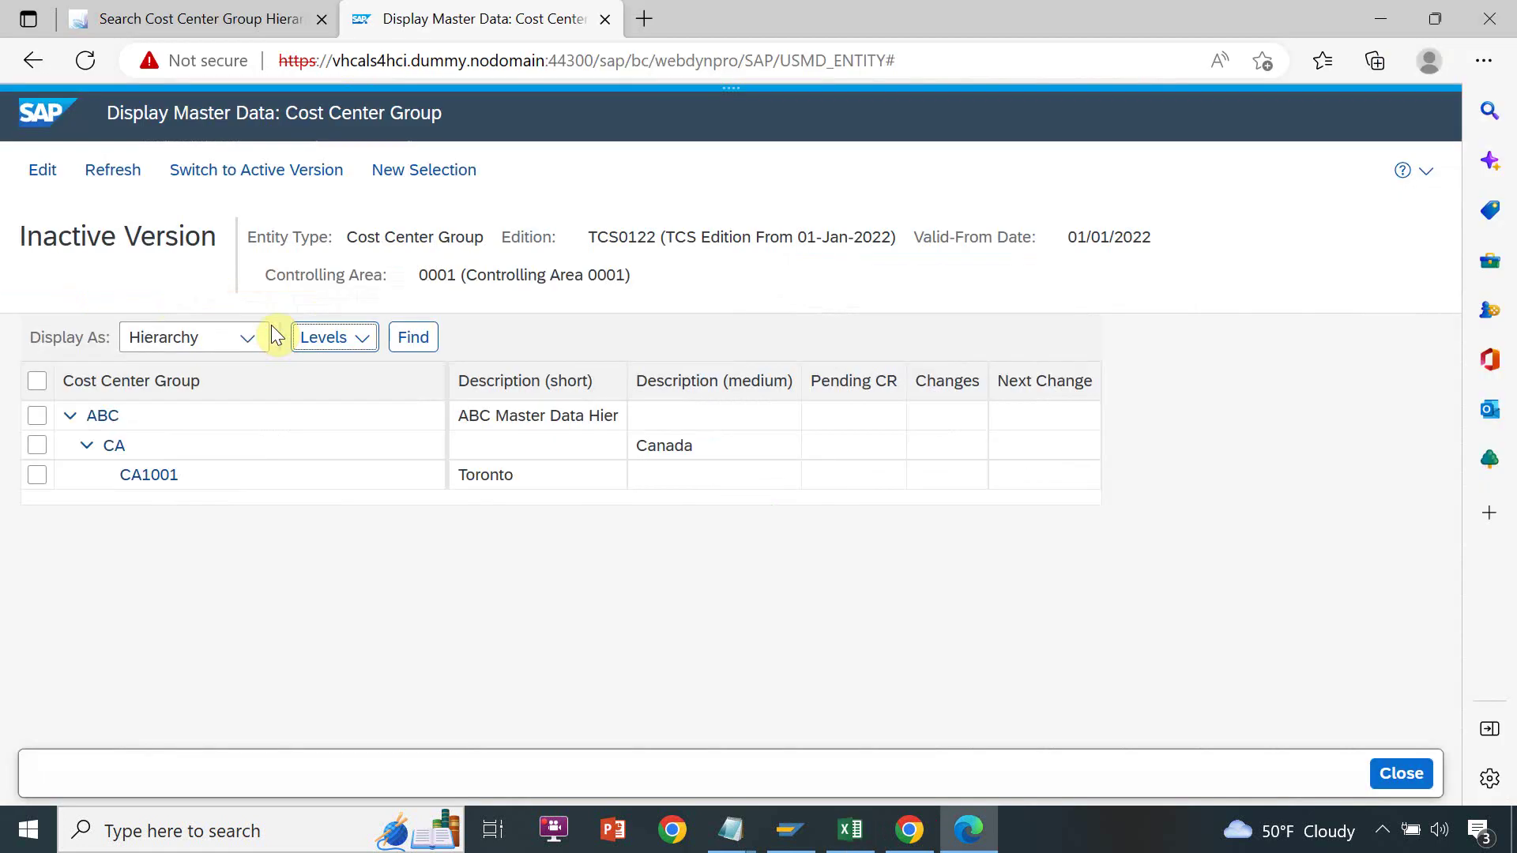